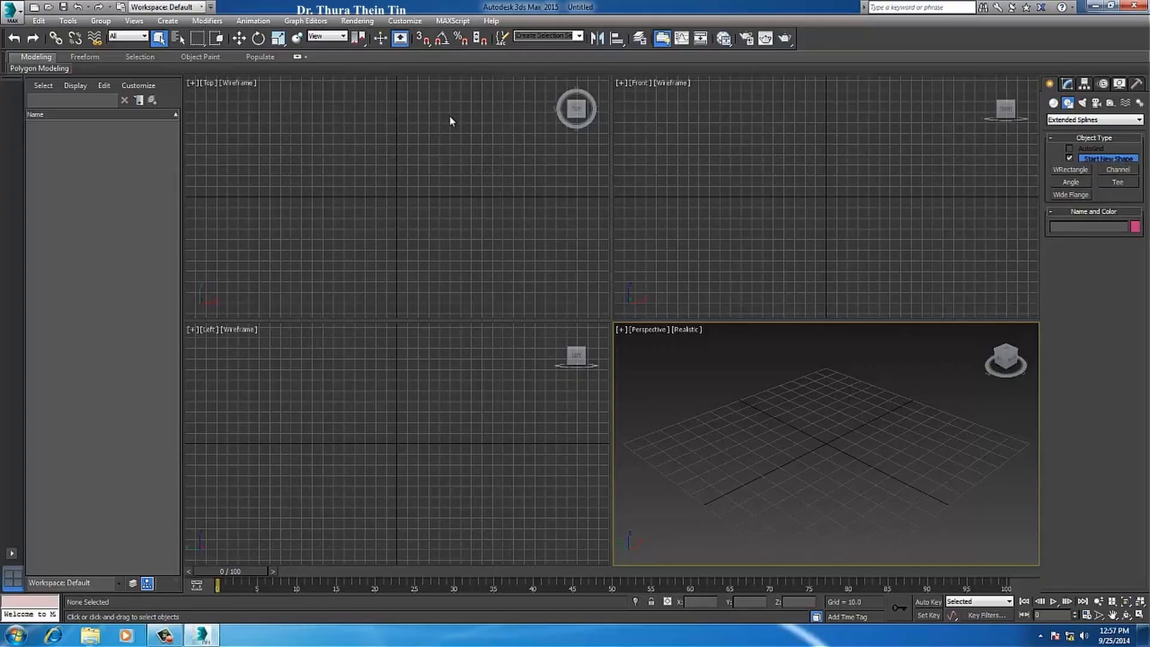
# Step: Create a box about 31 long, 25 wide and 47 high near the middle of the Perspective viewport's grid
pyautogui.click(1053, 104)
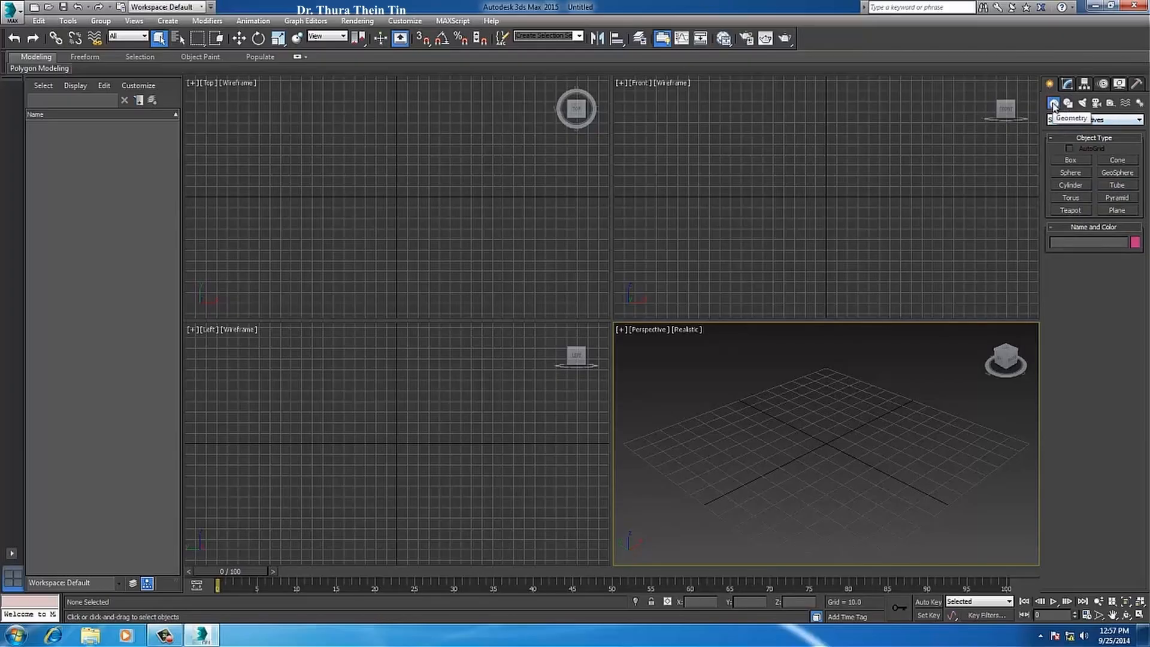
pyautogui.click(1071, 160)
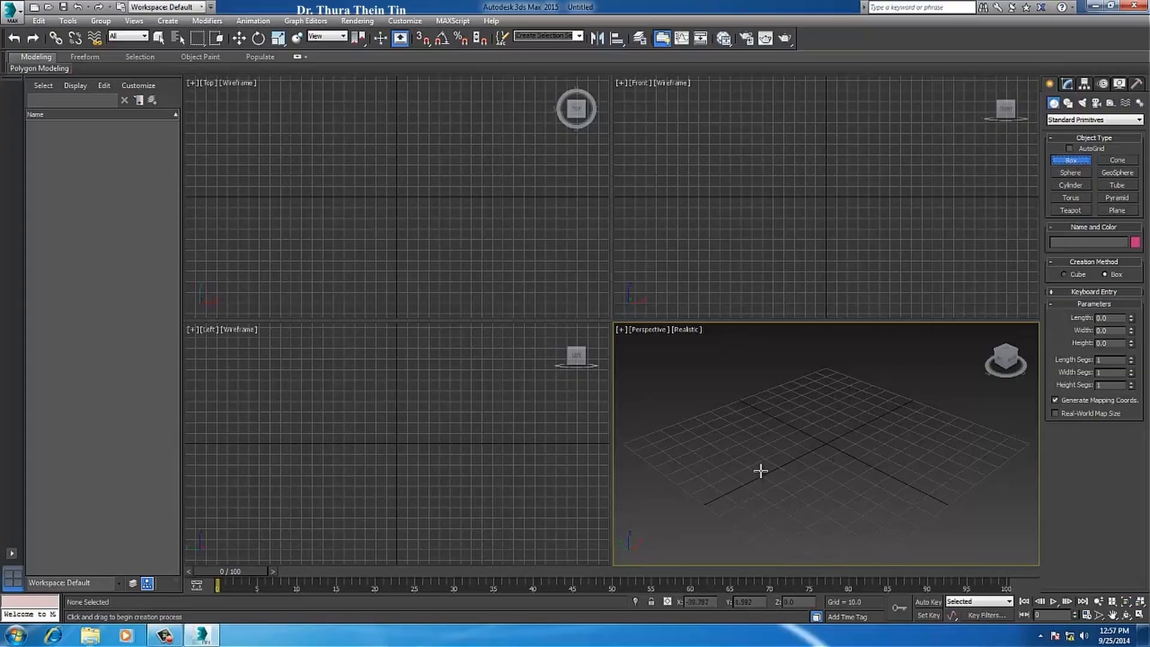
pyautogui.moveTo(747, 466); pyautogui.dragTo(841, 468)
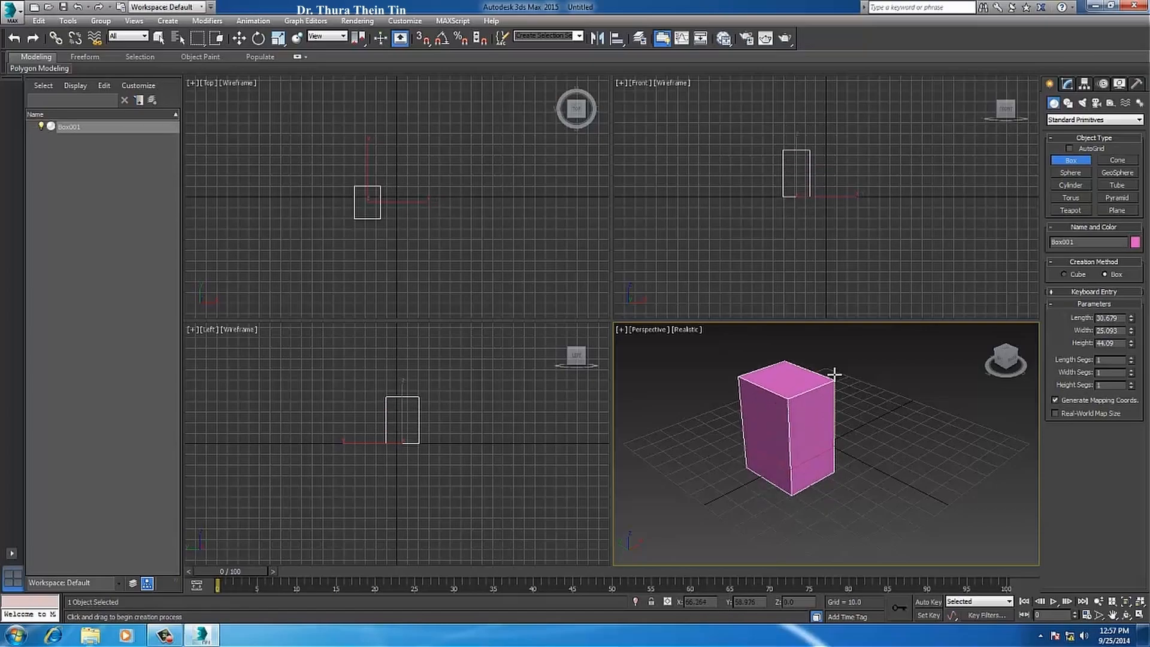
pyautogui.click(833, 366)
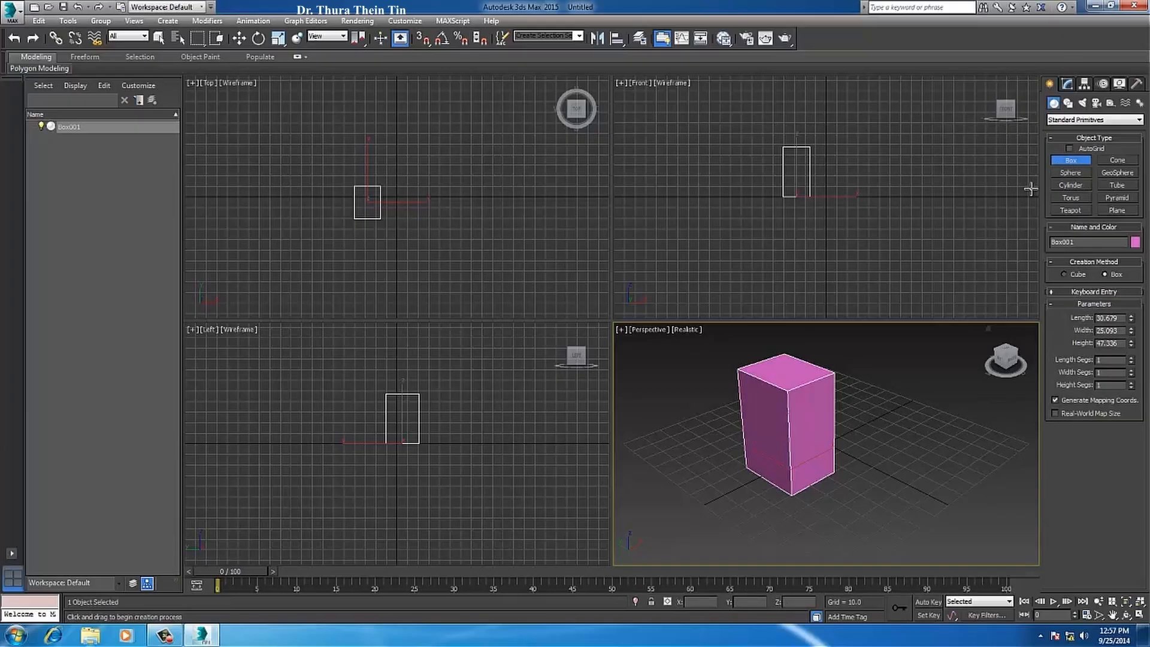
# Step: Create three smaller boxes around the first, with heights of about 28, 13 and 29
pyautogui.moveTo(911, 439); pyautogui.dragTo(926, 476)
pyautogui.click(914, 422)
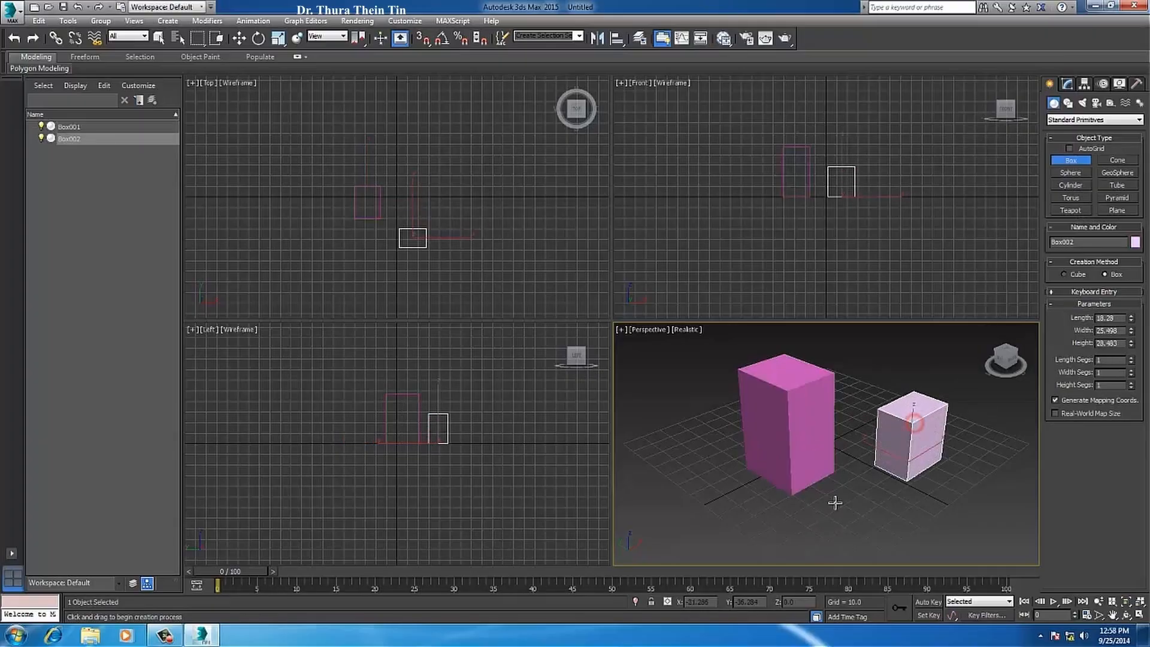
pyautogui.moveTo(837, 505); pyautogui.dragTo(834, 530)
pyautogui.click(847, 497)
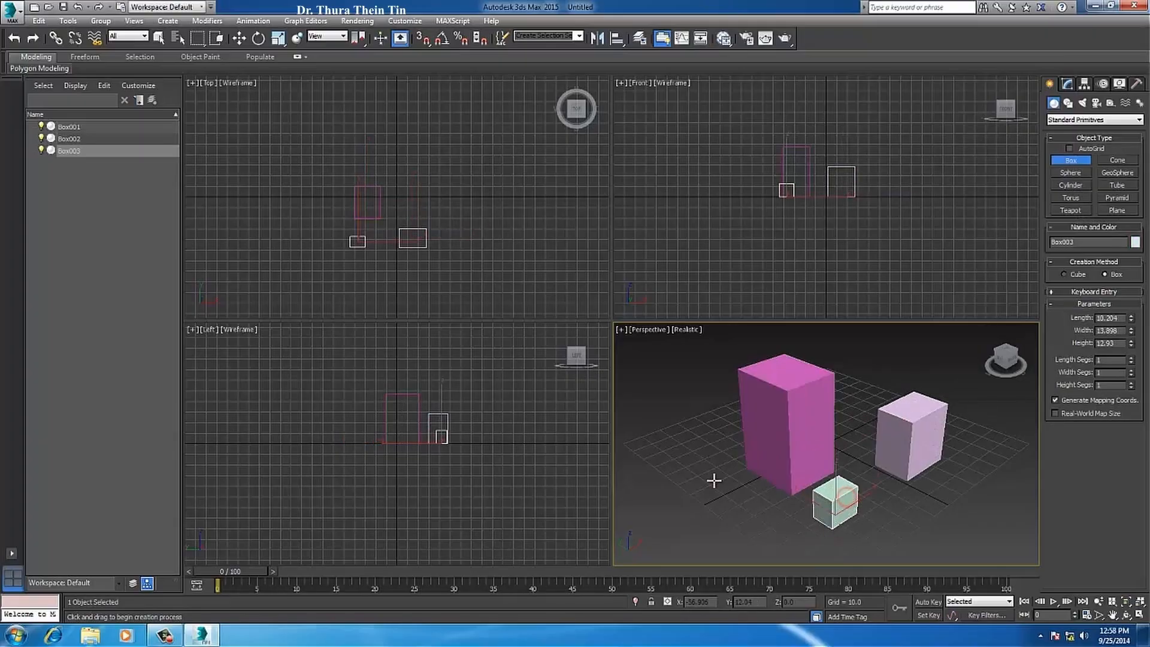
pyautogui.moveTo(713, 480); pyautogui.dragTo(698, 509)
pyautogui.click(705, 446)
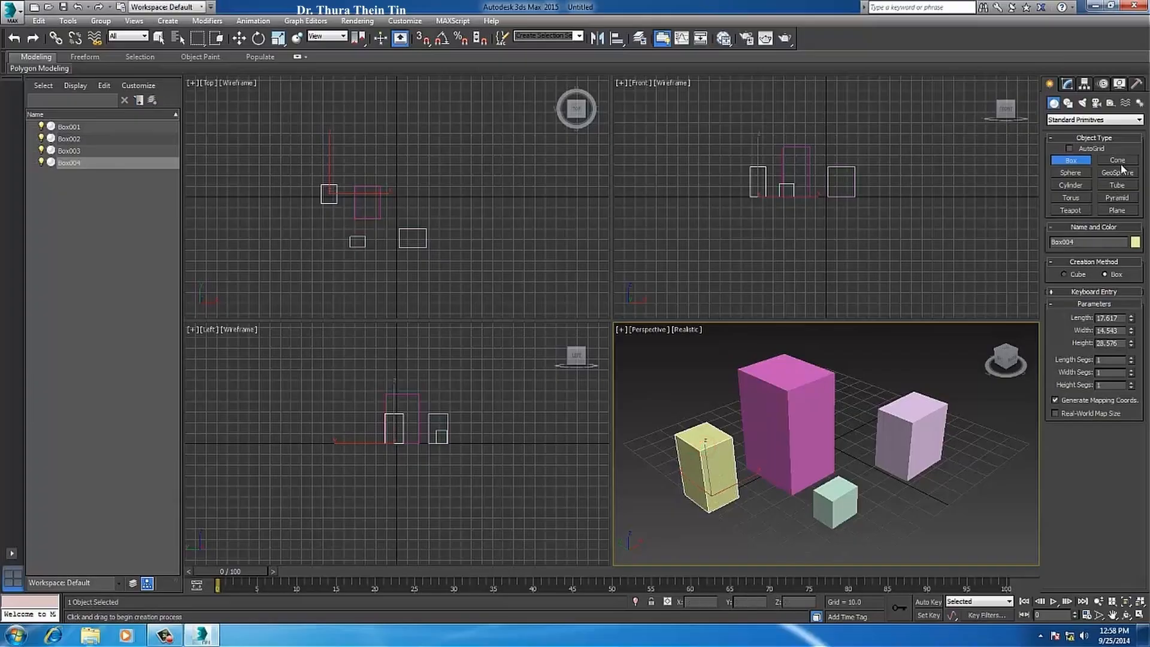
pyautogui.click(1077, 160)
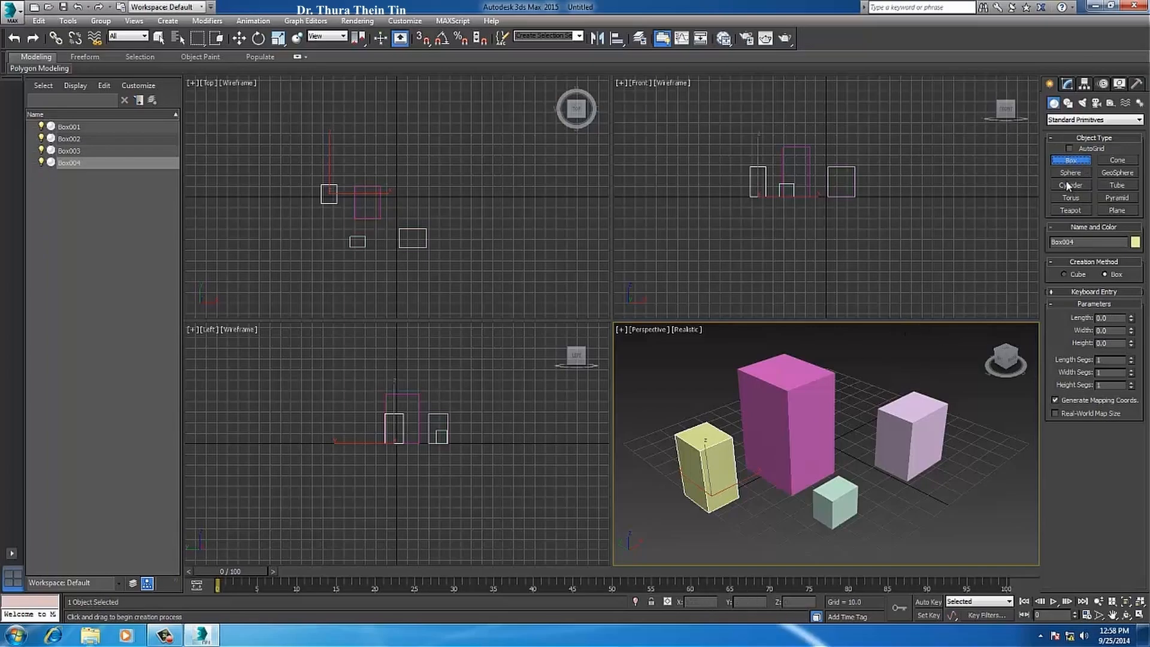
pyautogui.rightClick(868, 366)
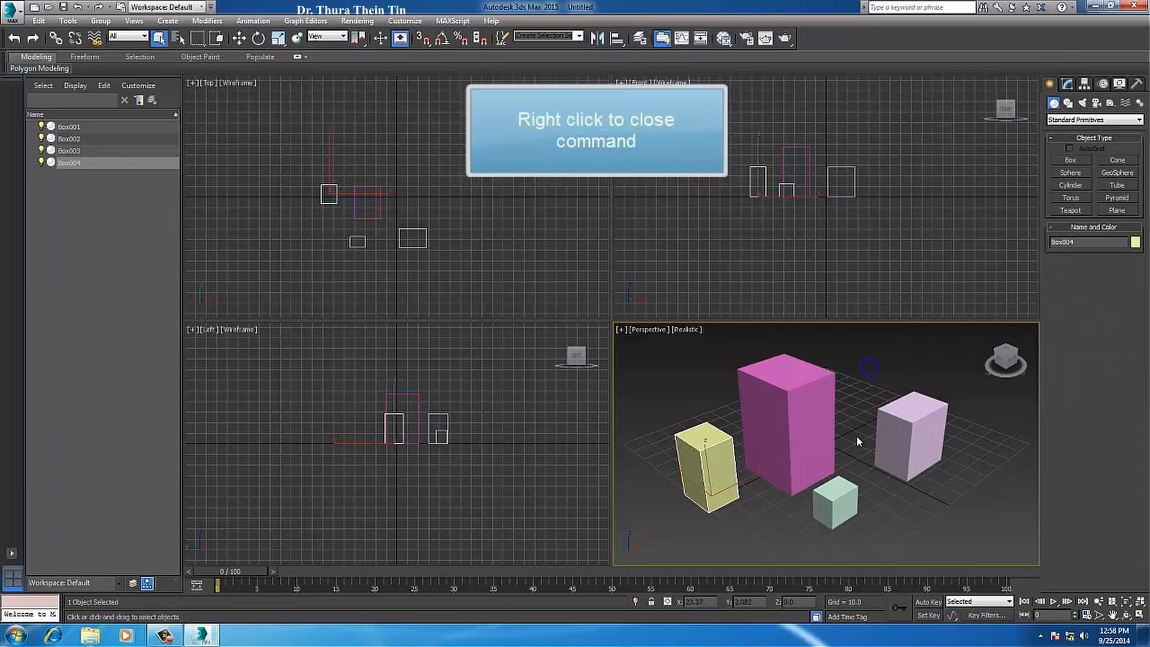
pyautogui.click(881, 512)
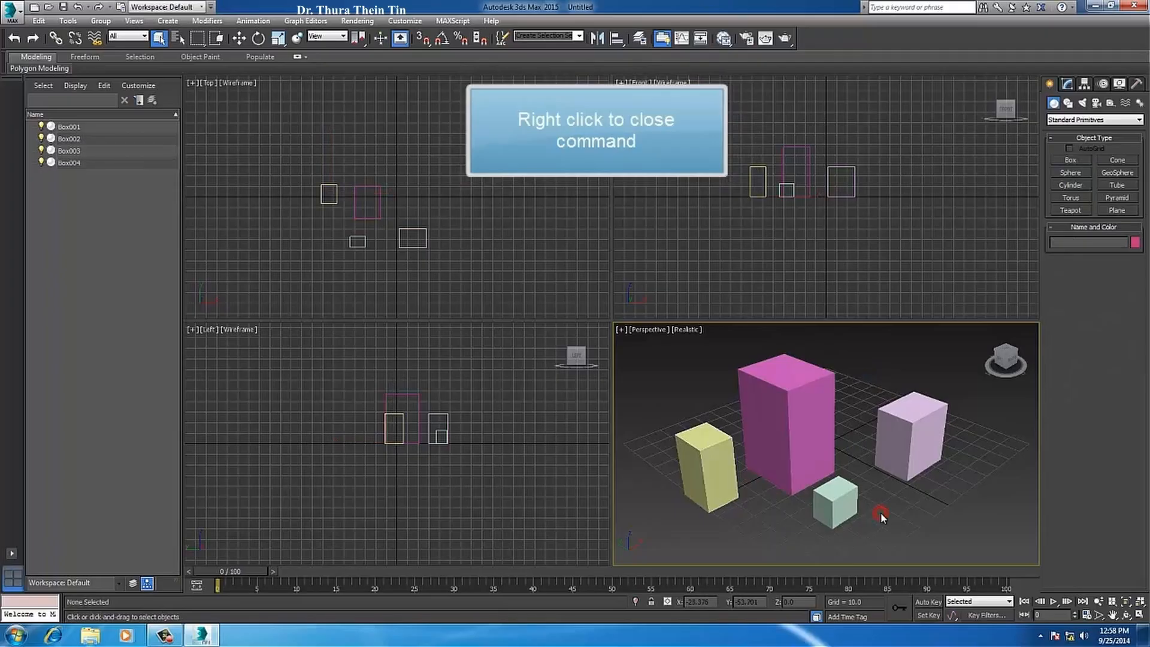
pyautogui.click(1075, 161)
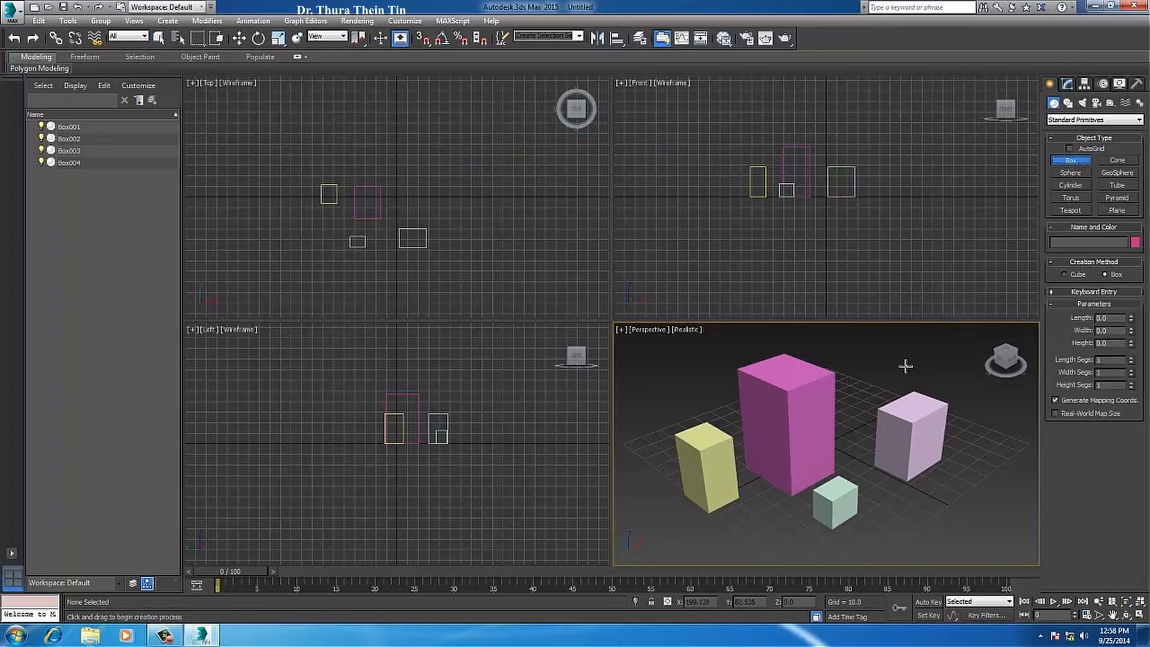
pyautogui.rightClick(887, 365)
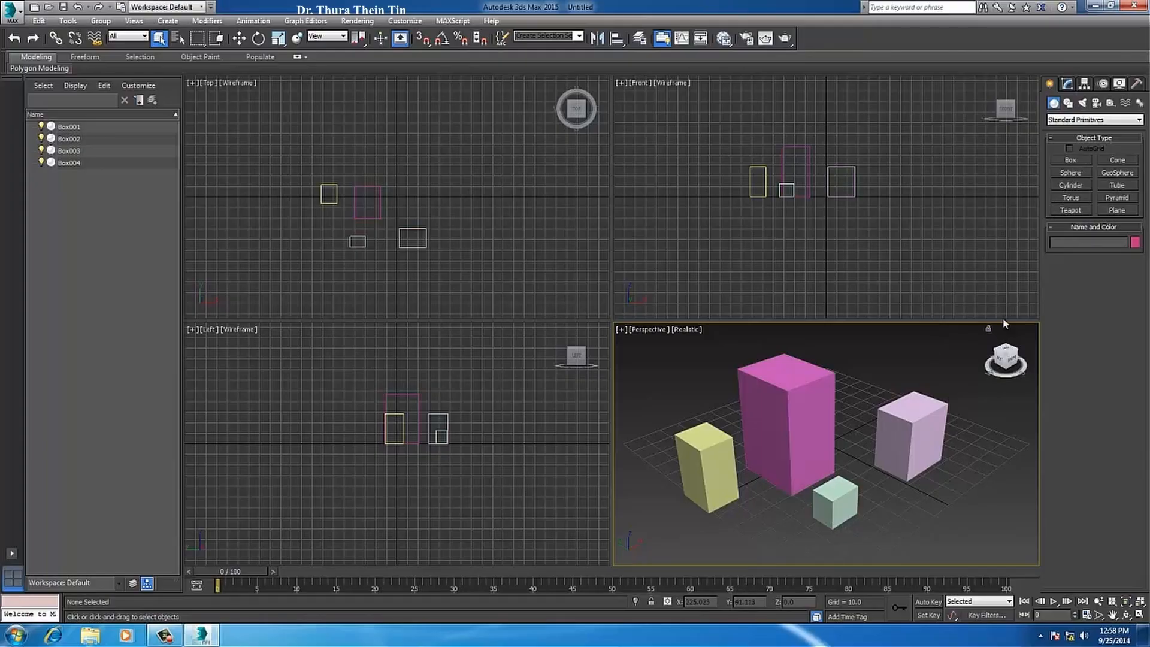
# Step: Create a sphere with a radius of about 9.3 in front of the boxes and end the Sphere command
pyautogui.click(1072, 173)
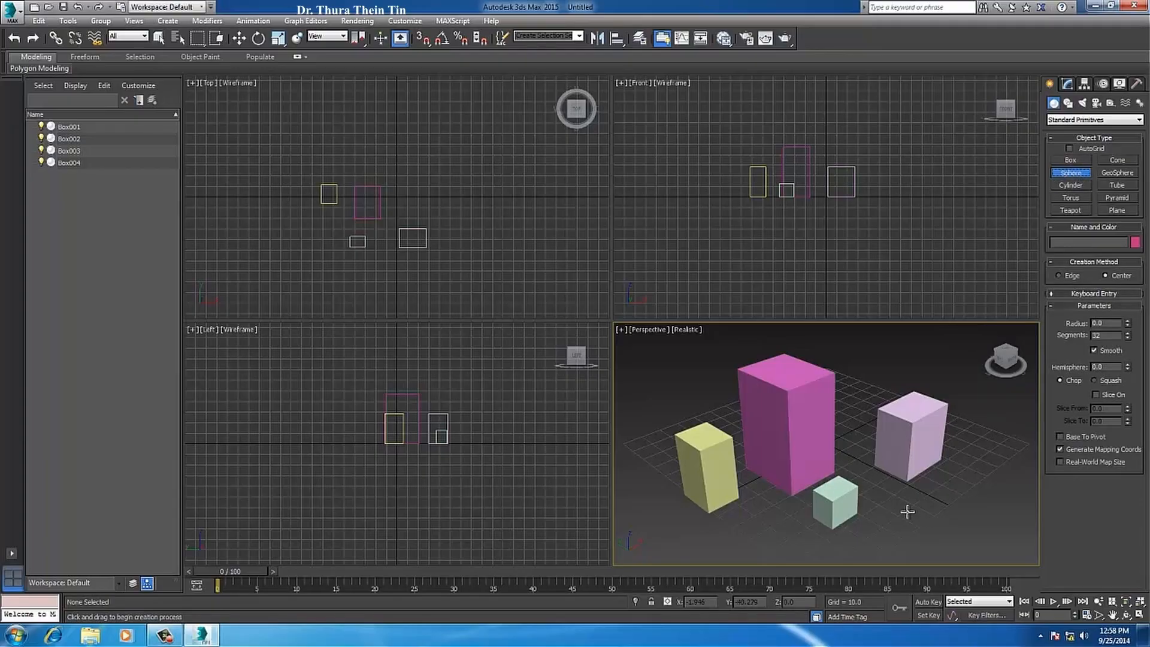
pyautogui.moveTo(923, 506); pyautogui.dragTo(948, 506)
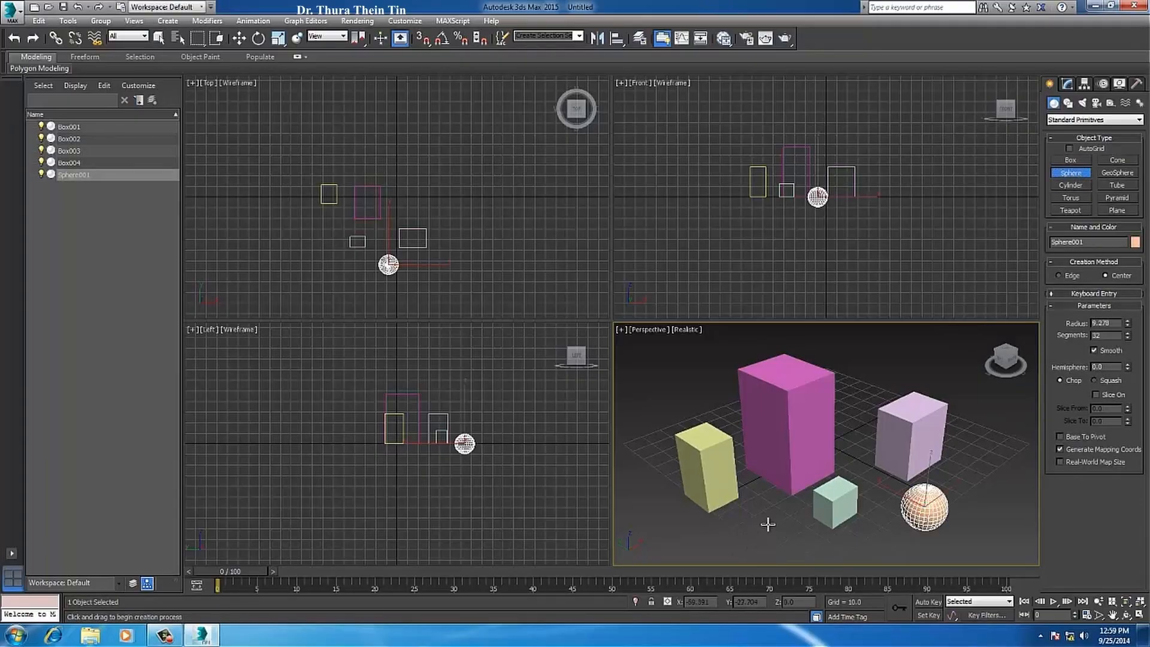
pyautogui.rightClick(766, 526)
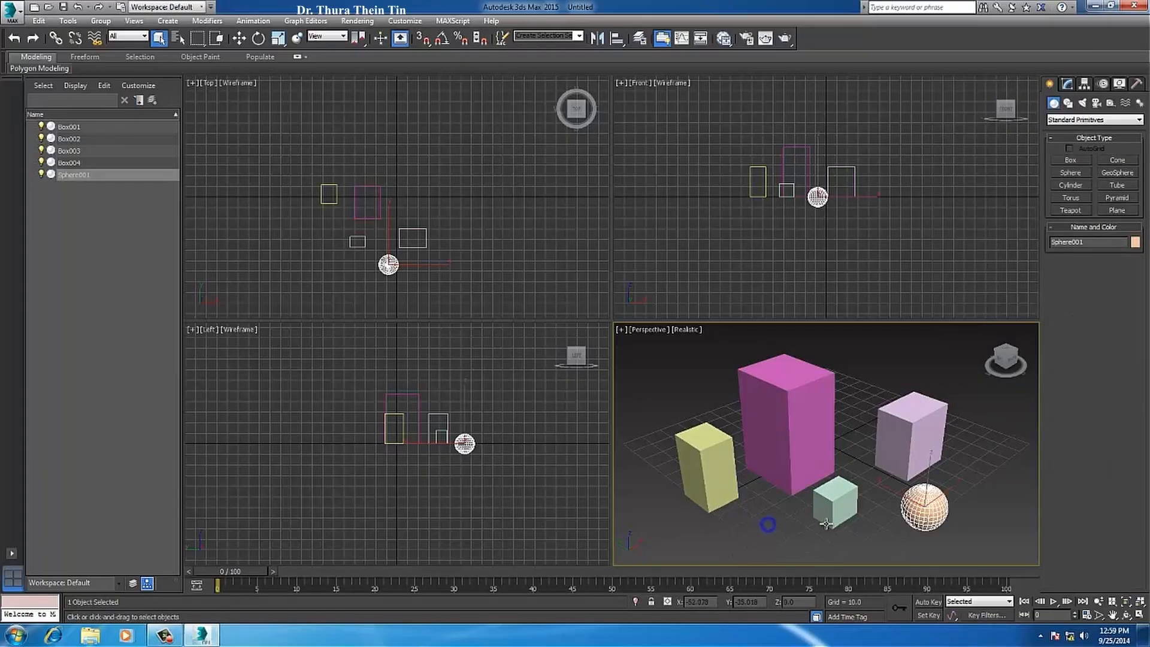
# Step: Create a cylinder with radius about 10.3 and height about 40.7 in front of the yellow box, and clear the selection
pyautogui.click(1077, 184)
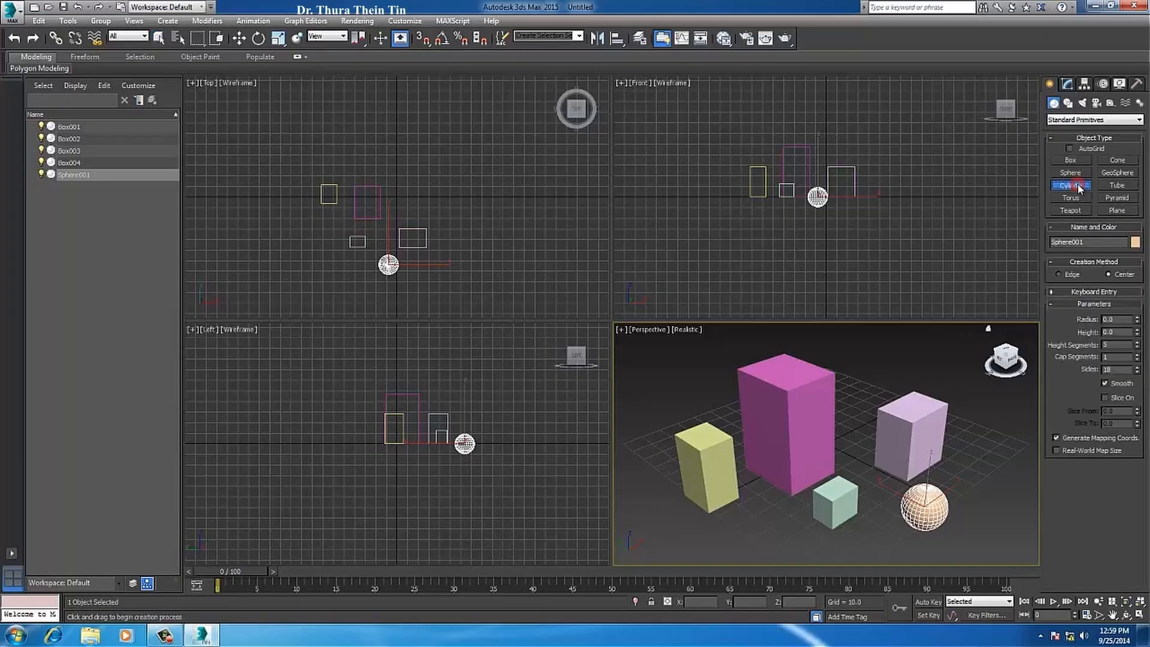
pyautogui.moveTo(744, 524); pyautogui.dragTo(740, 545)
pyautogui.click(741, 430)
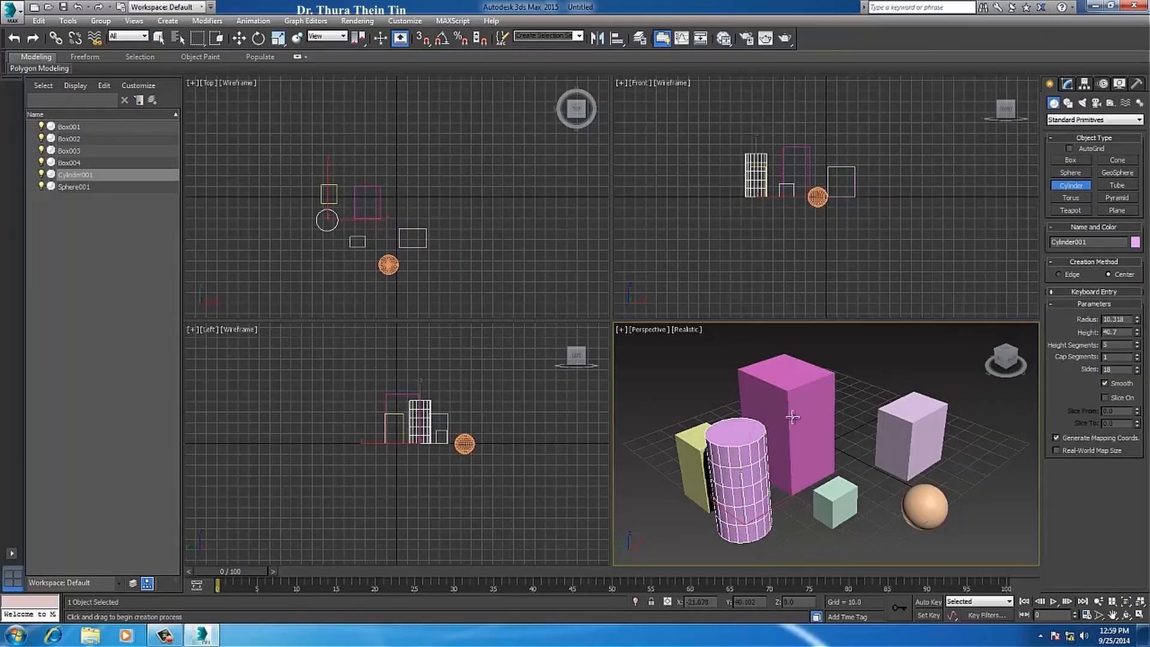
pyautogui.rightClick(865, 410)
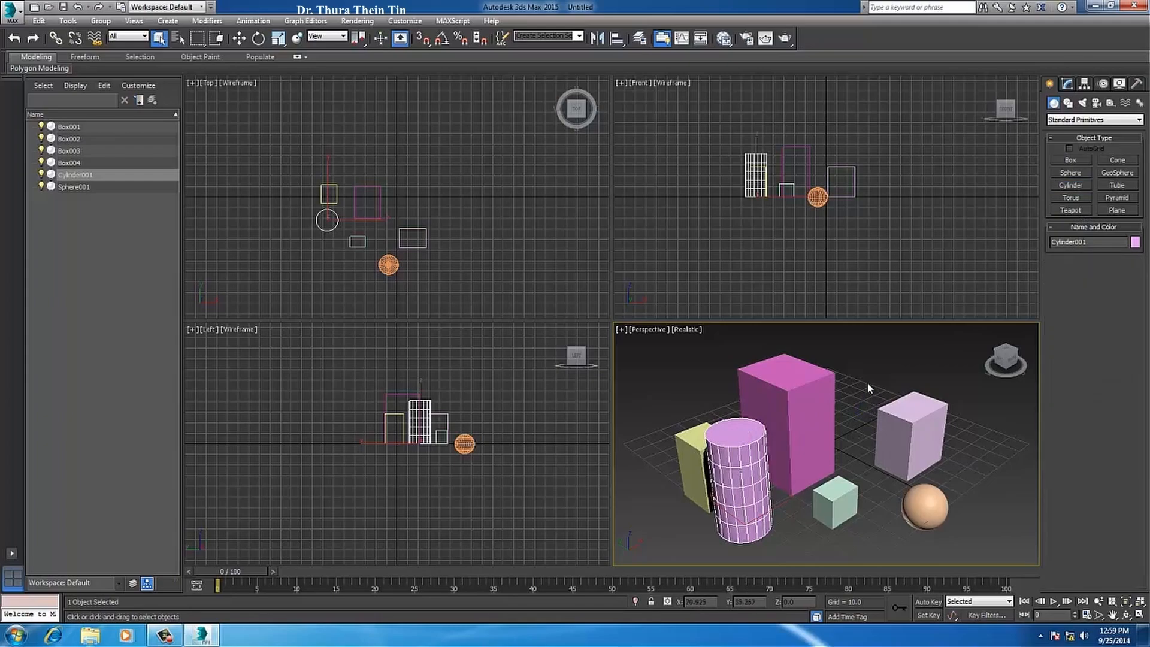
pyautogui.click(868, 382)
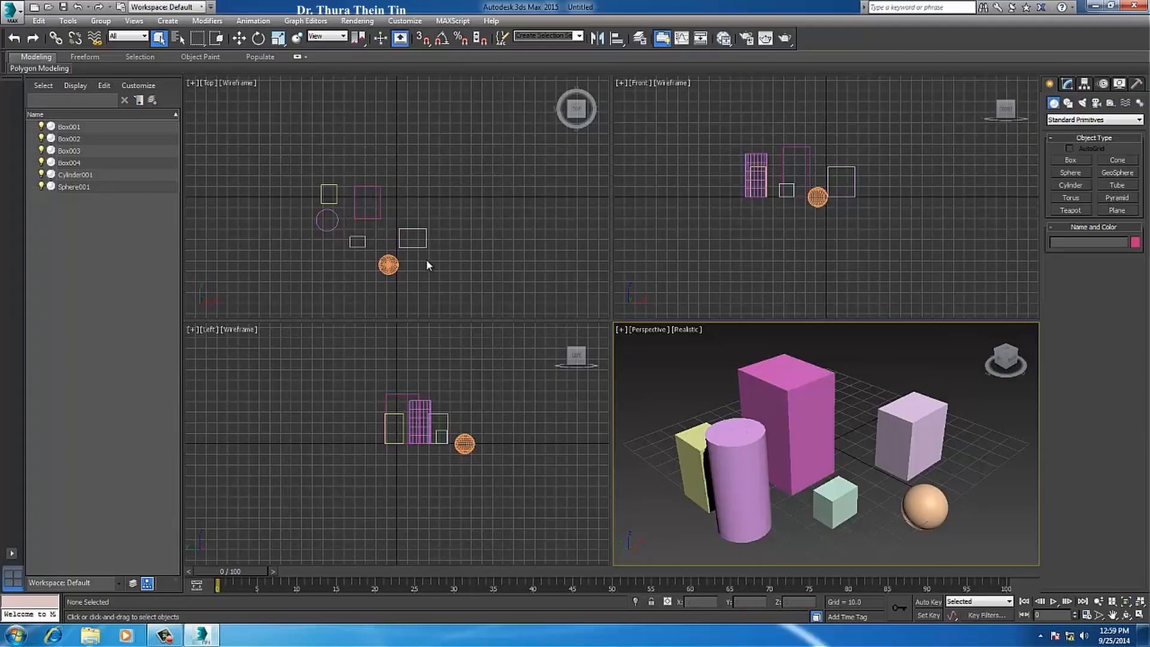
pyautogui.moveTo(425, 258); pyautogui.dragTo(451, 237, button='middle')
pyautogui.moveTo(724, 156); pyautogui.dragTo(720, 165, button='middle')
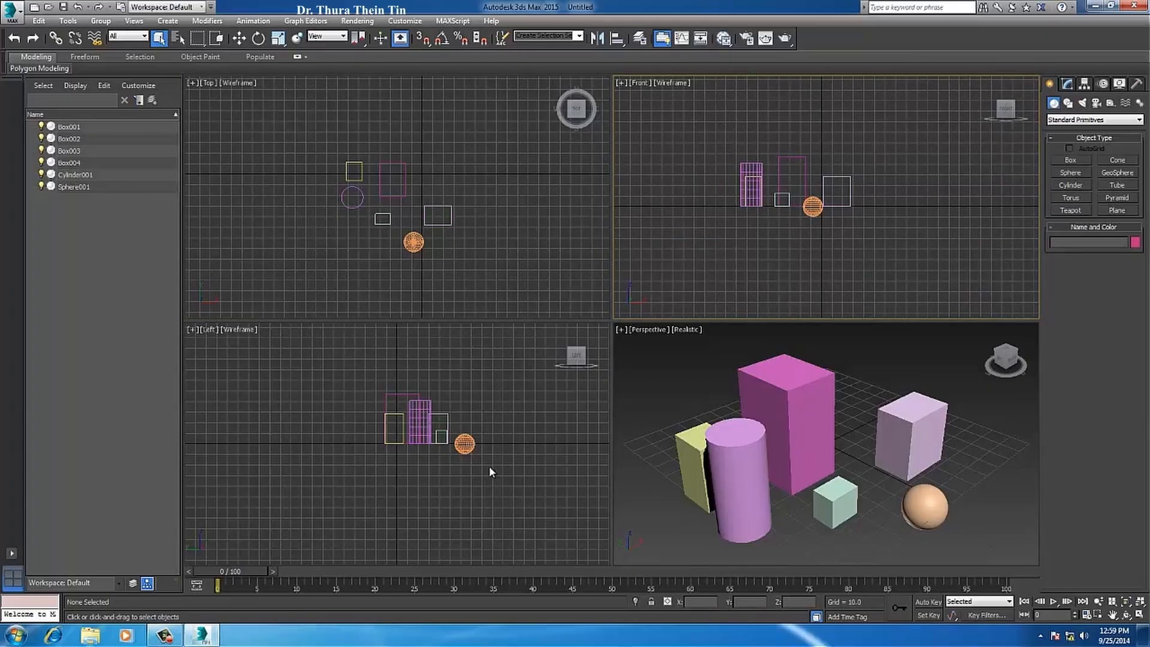
pyautogui.click(898, 356)
pyautogui.click(813, 206)
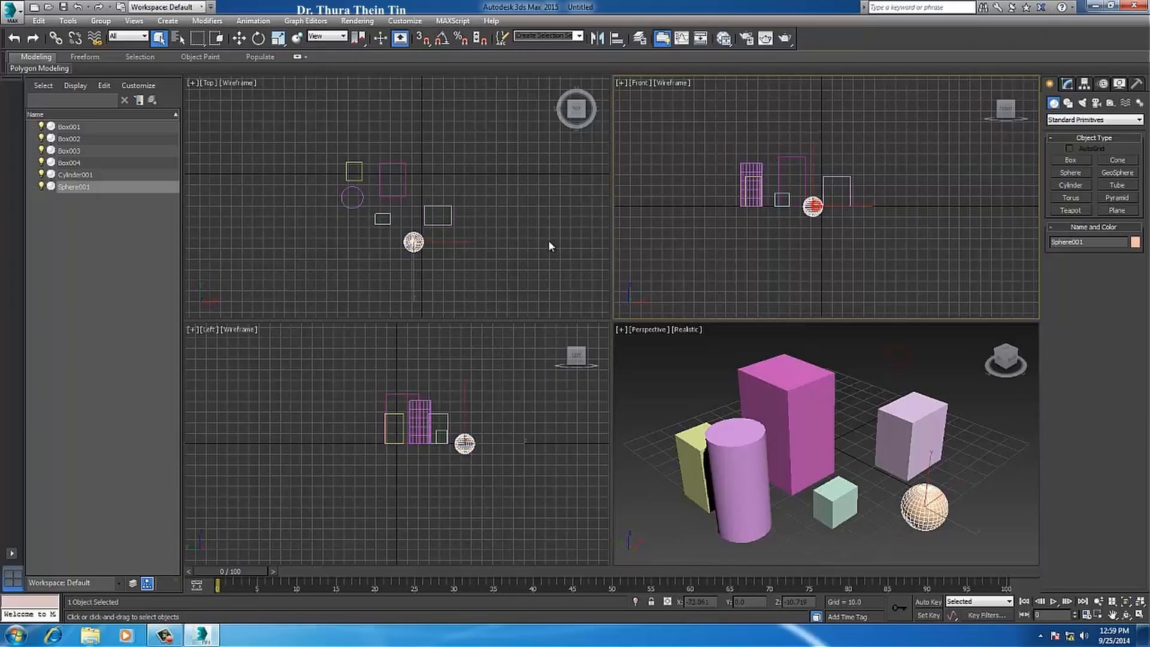
pyautogui.click(448, 234)
pyautogui.click(473, 413)
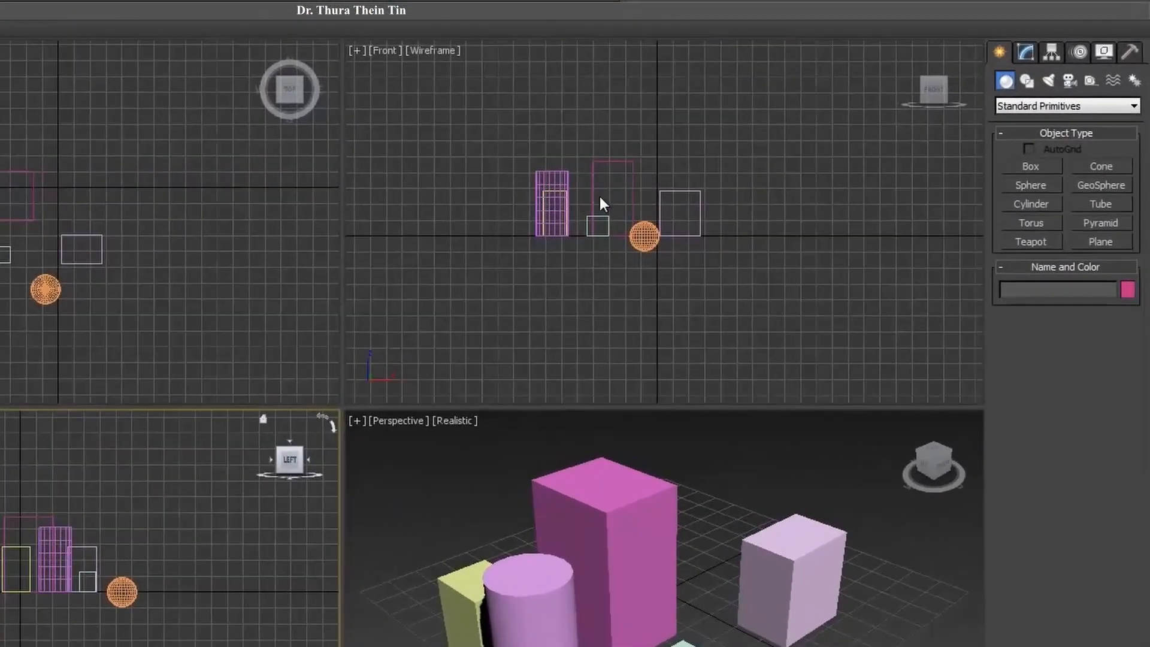
# Step: Switch the Front viewport from Wireframe to Realistic shading
pyautogui.moveTo(809, 178); pyautogui.dragTo(797, 186, button='middle')
pyautogui.moveTo(621, 204); pyautogui.dragTo(621, 205, button='middle')
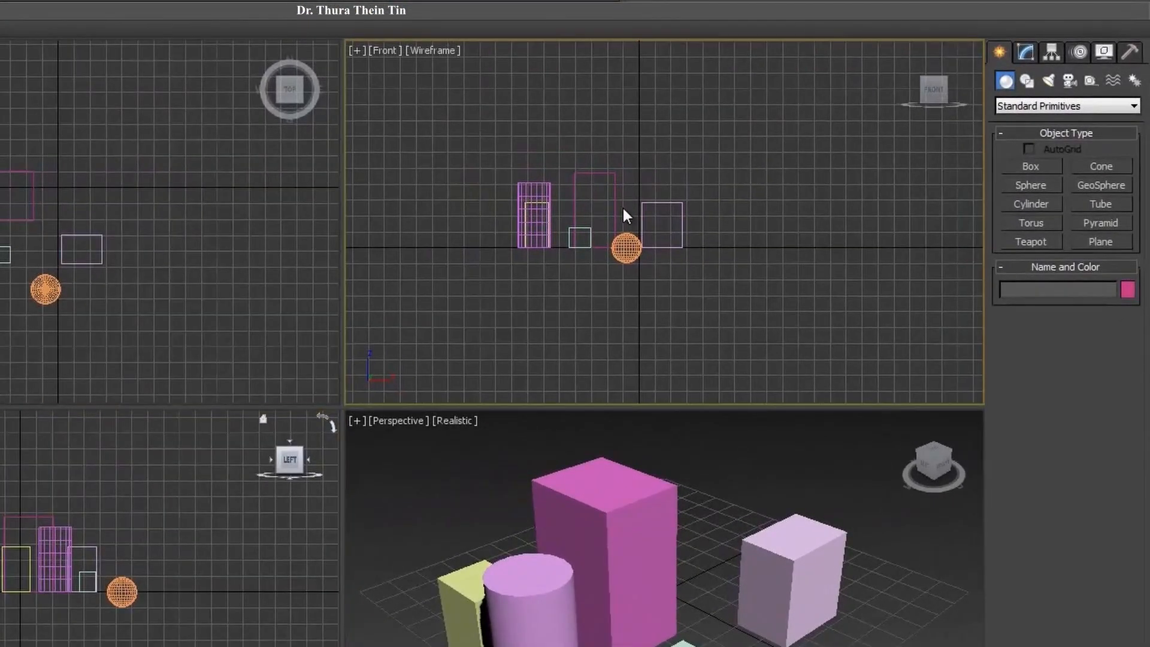
pyautogui.press('F3')
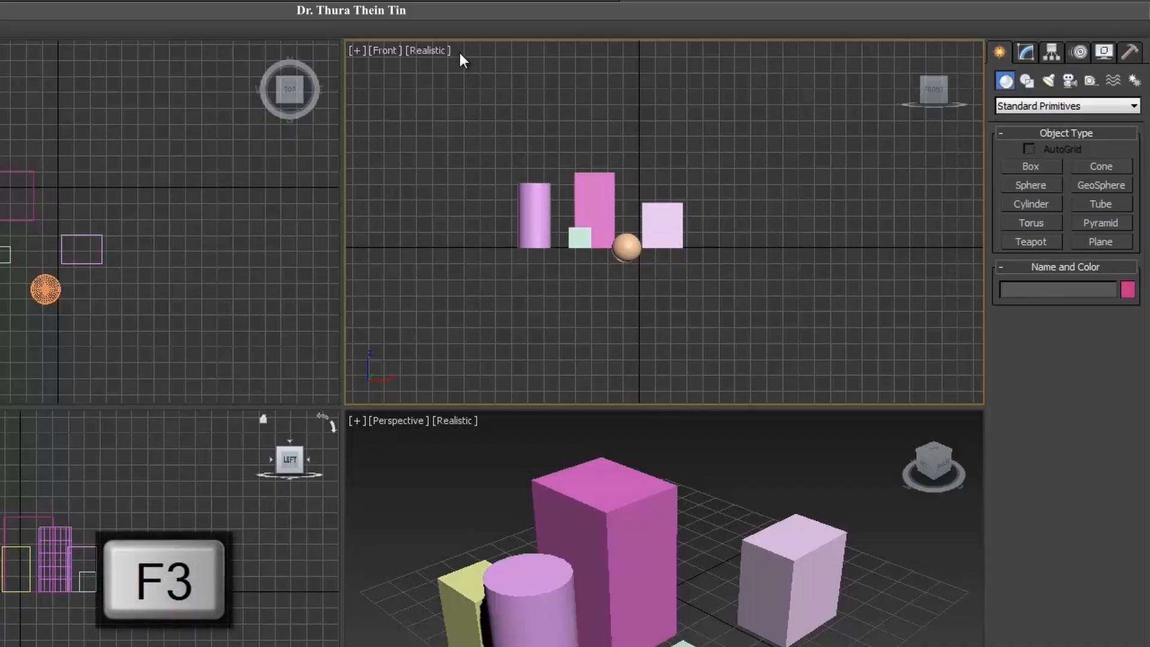
pyautogui.moveTo(462, 55); pyautogui.dragTo(514, 79, button='middle')
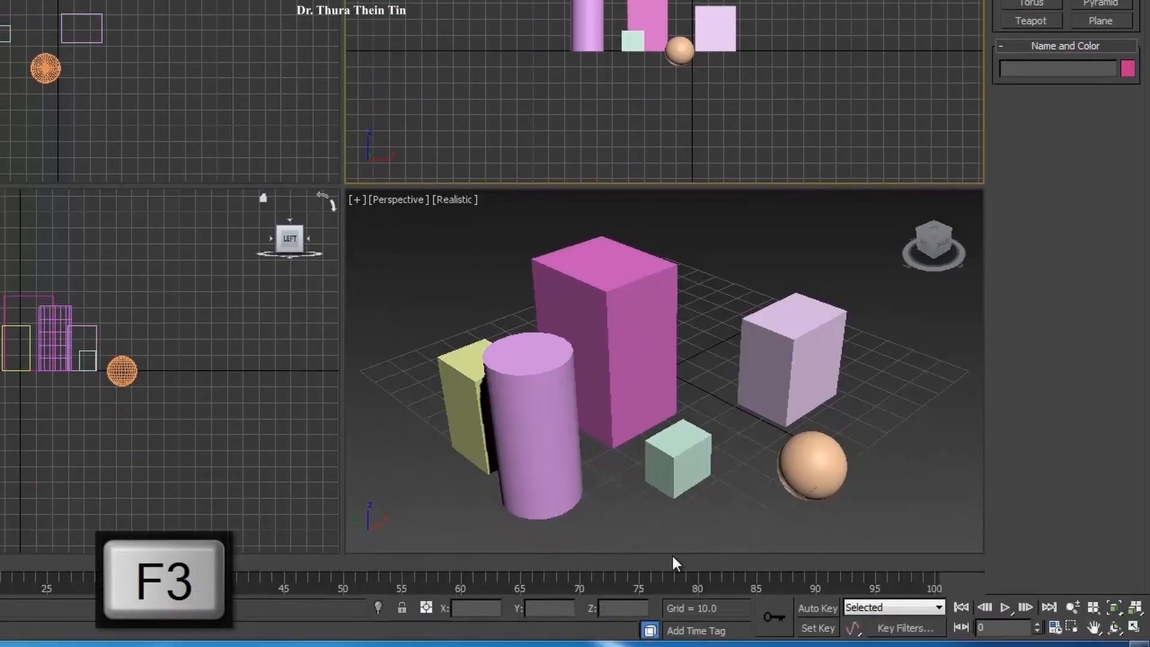
# Step: Toggle the Perspective viewport's display between Wireframe and Realistic several times, finishing in Realistic
pyautogui.moveTo(626, 435); pyautogui.dragTo(650, 424, button='middle')
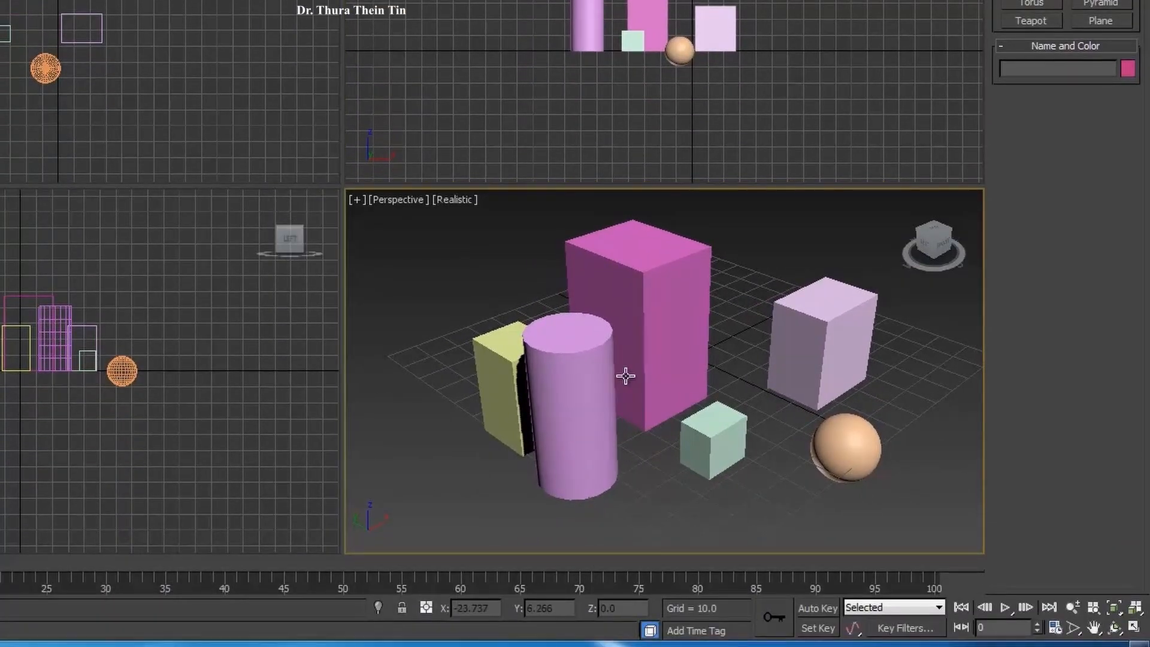
pyautogui.press('F3')
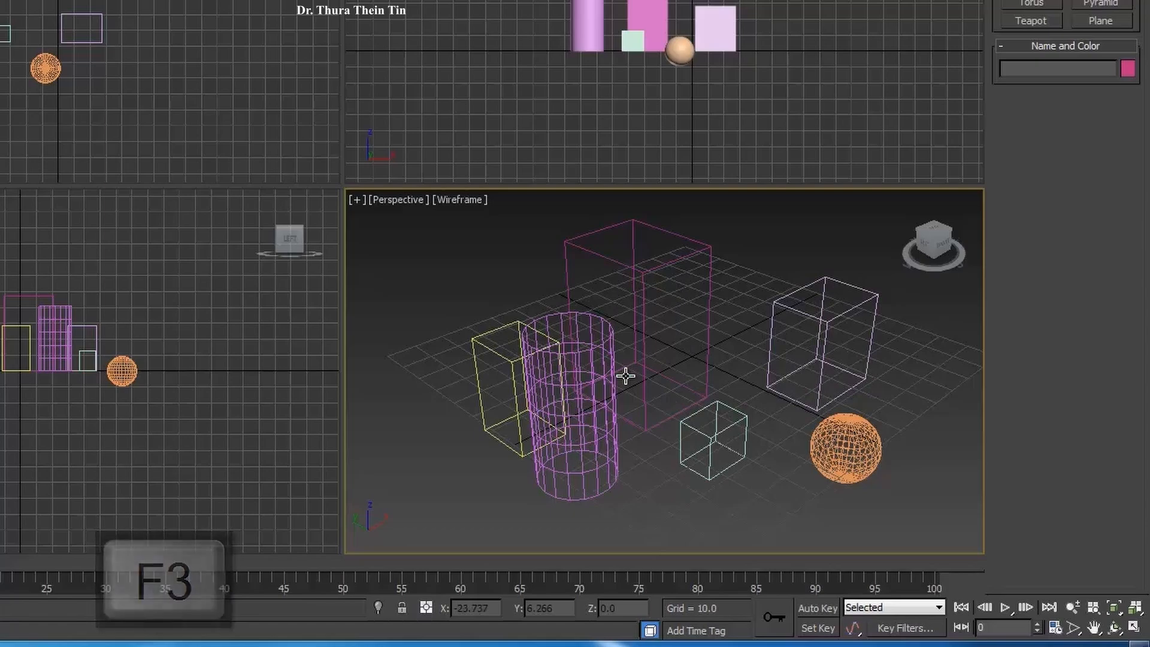
pyautogui.press('F3')
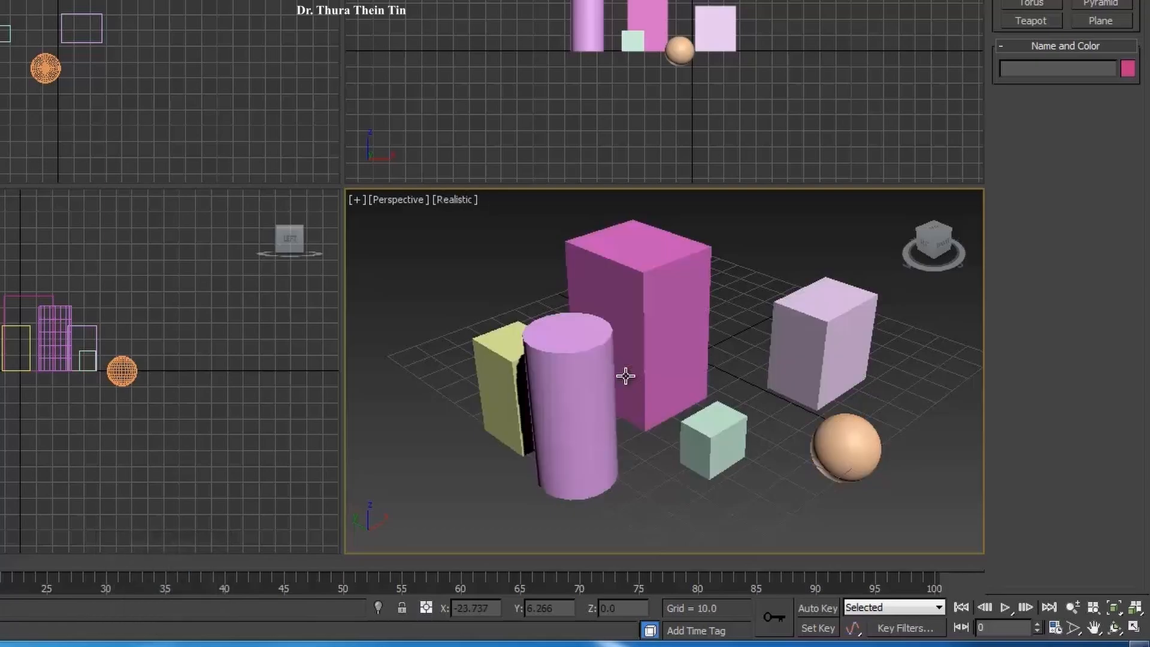
pyautogui.press('F3')
pyautogui.press('F3')
pyautogui.press('F3')
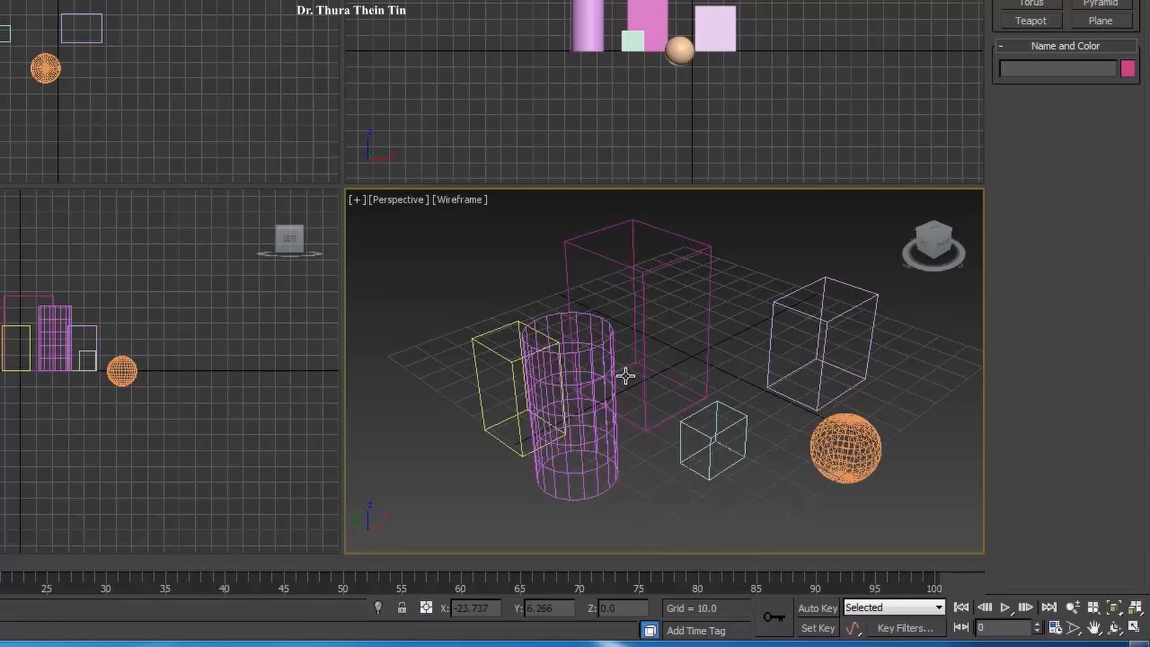
pyautogui.press('F3')
pyautogui.press('F3')
pyautogui.press('F3')
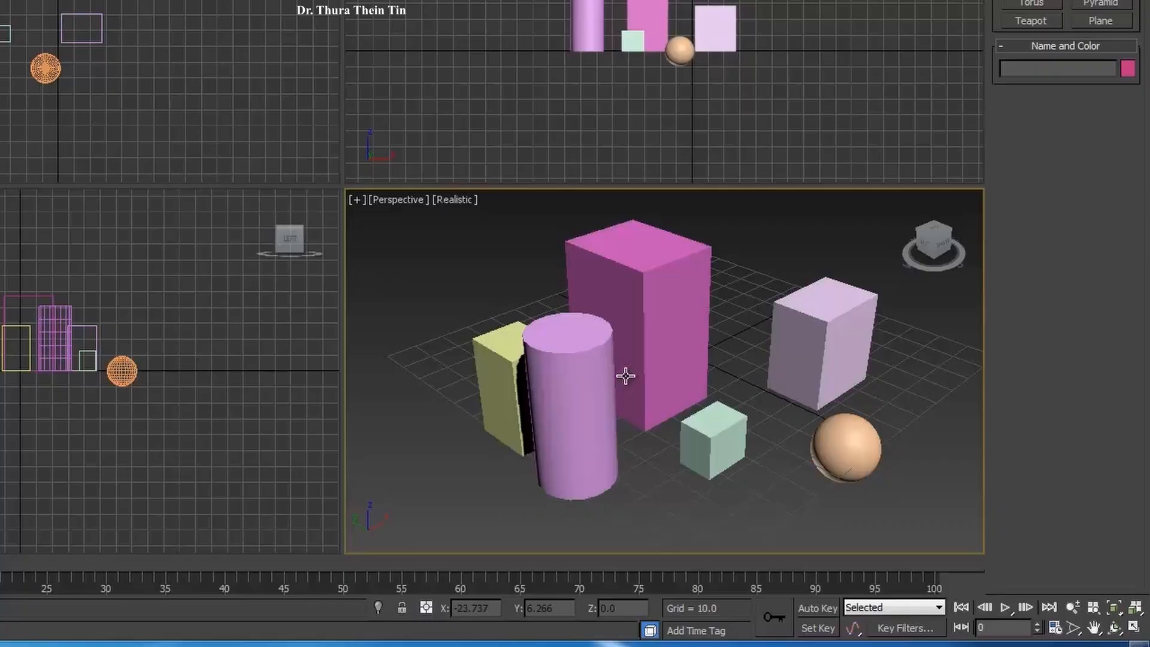
pyautogui.press('F3')
pyautogui.press('F3')
# Step: Create a large rectangular ground plane in the Perspective viewport beneath all the boxes, the cylinder and the sphere
pyautogui.keyDown('alt'); pyautogui.moveTo(621, 418); pyautogui.dragTo(694, 404, button='middle'); pyautogui.keyUp('alt')
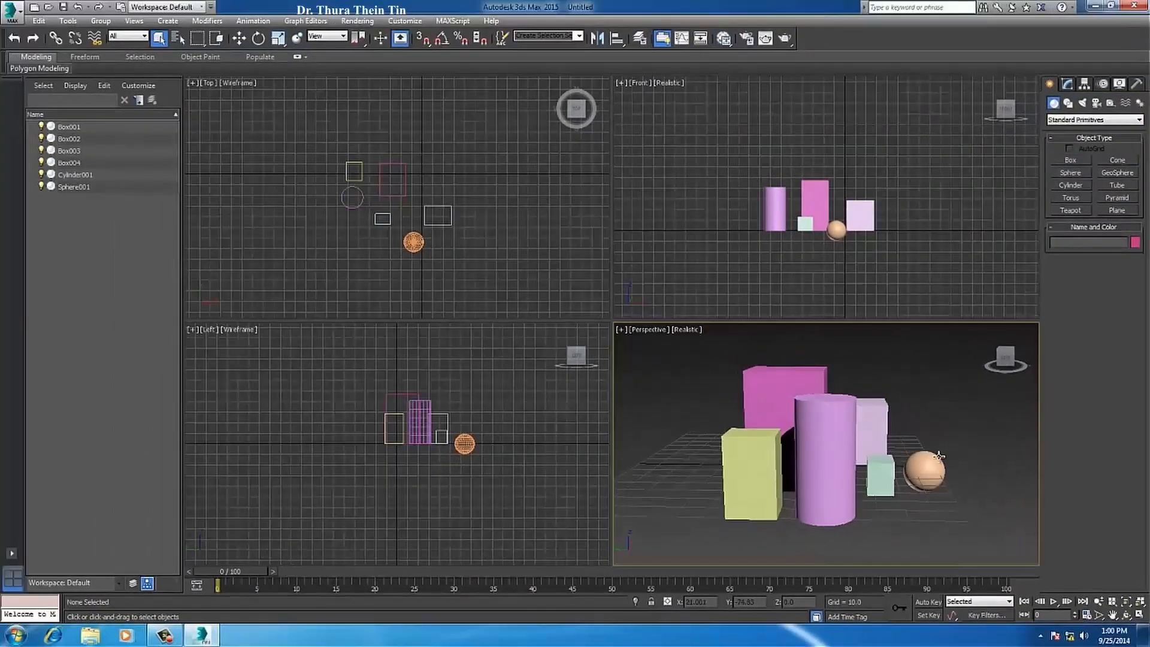
pyautogui.keyDown('alt'); pyautogui.moveTo(900, 448); pyautogui.dragTo(741, 455, button='middle'); pyautogui.keyUp('alt')
pyautogui.click(1117, 210)
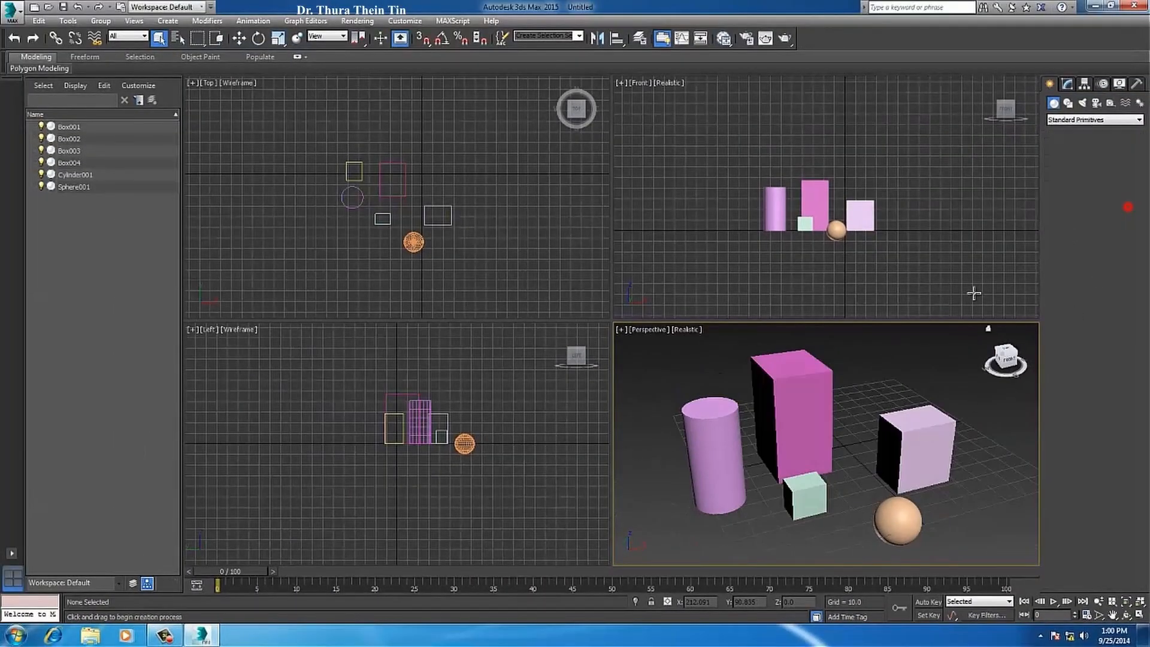
pyautogui.moveTo(627, 398); pyautogui.dragTo(1072, 520)
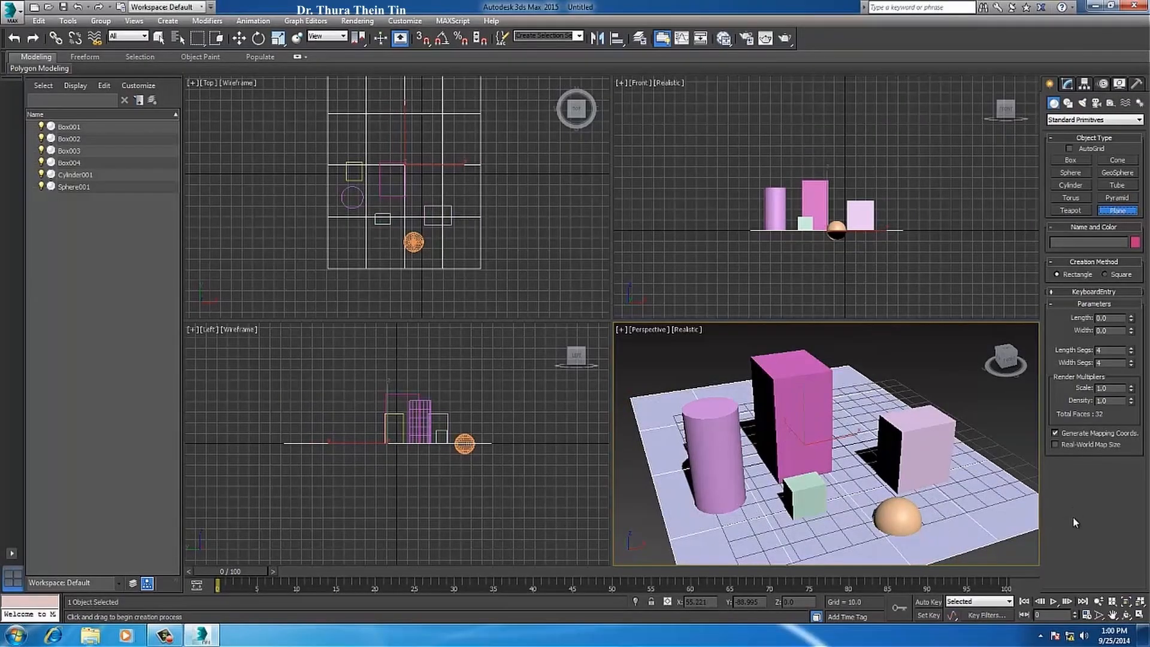
pyautogui.rightClick(971, 442)
pyautogui.keyDown('alt'); pyautogui.moveTo(970, 442); pyautogui.dragTo(902, 452, button='middle'); pyautogui.keyUp('alt')
pyautogui.scroll(5, 882, 472)
pyautogui.keyDown('alt'); pyautogui.moveTo(873, 459); pyautogui.dragTo(874, 476, button='middle'); pyautogui.keyUp('alt')
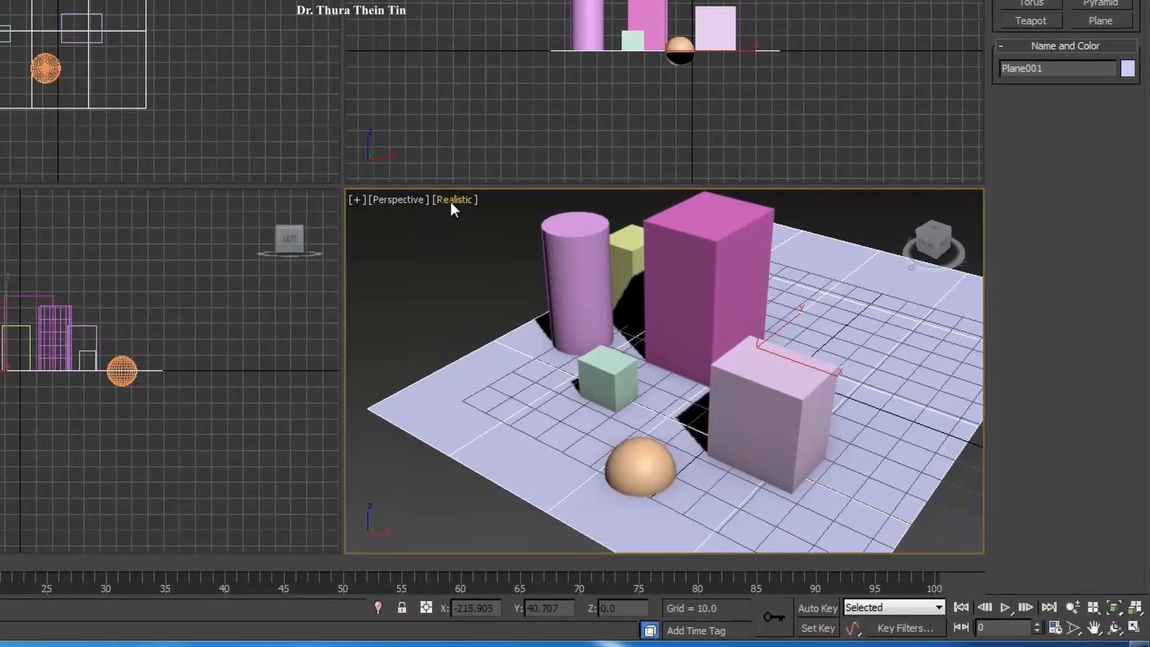
pyautogui.moveTo(555, 252); pyautogui.dragTo(512, 282, button='middle')
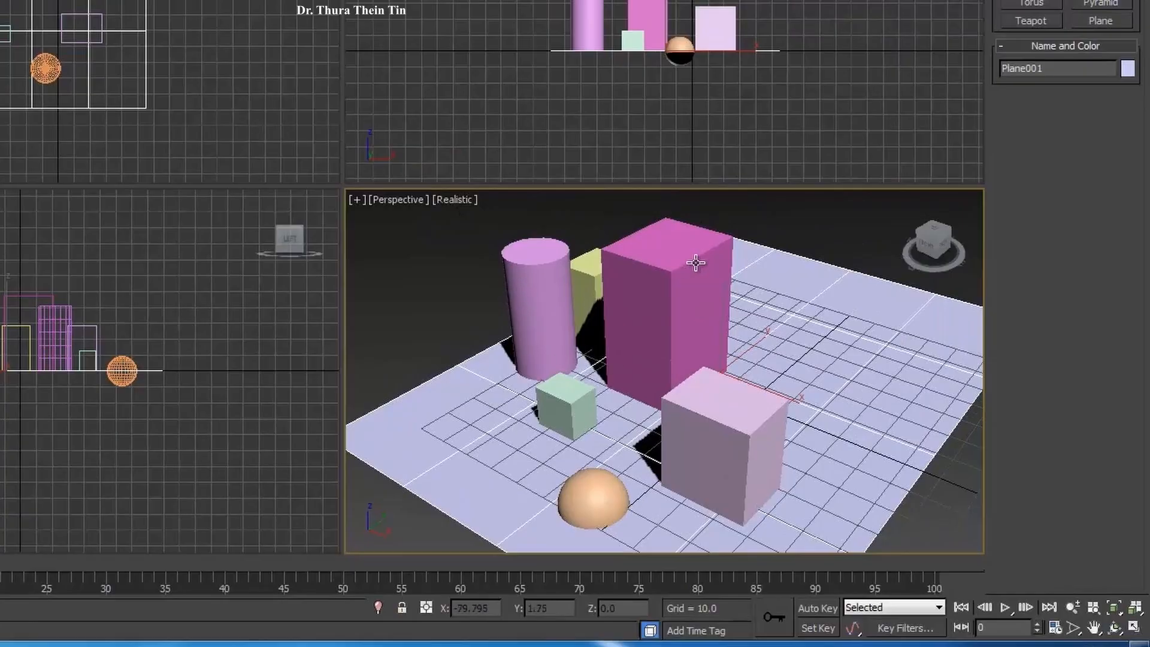
# Step: Switch the Perspective viewport's display to Shaded, and select the tall magenta box and the cylinder in turn
pyautogui.click(461, 202)
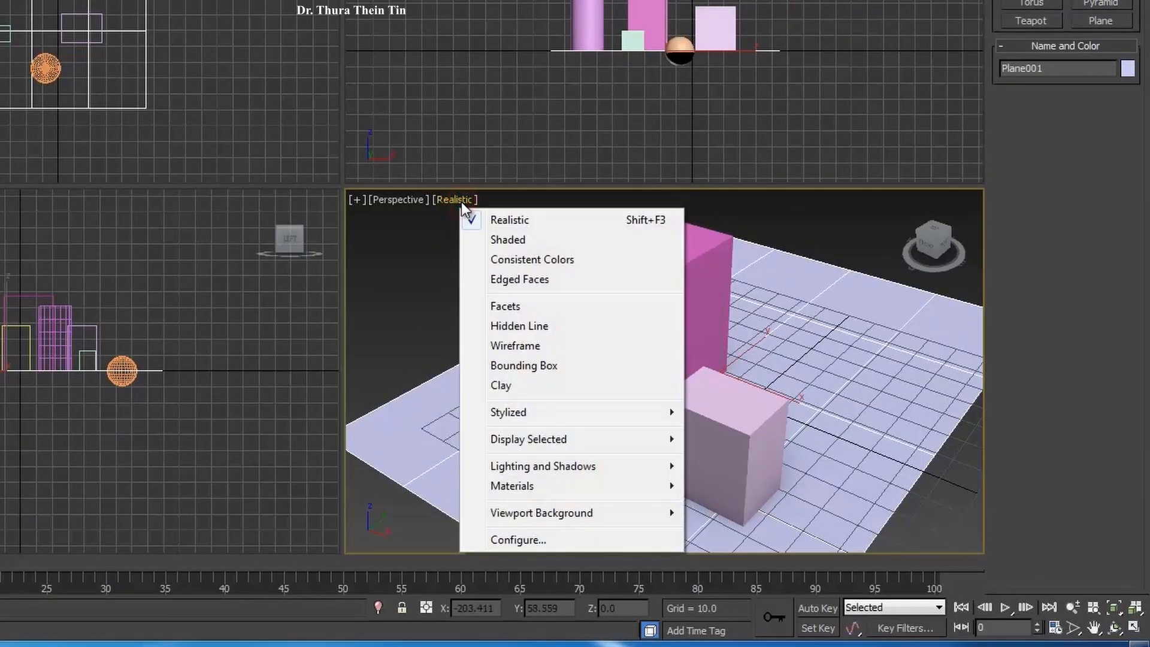
pyautogui.click(498, 243)
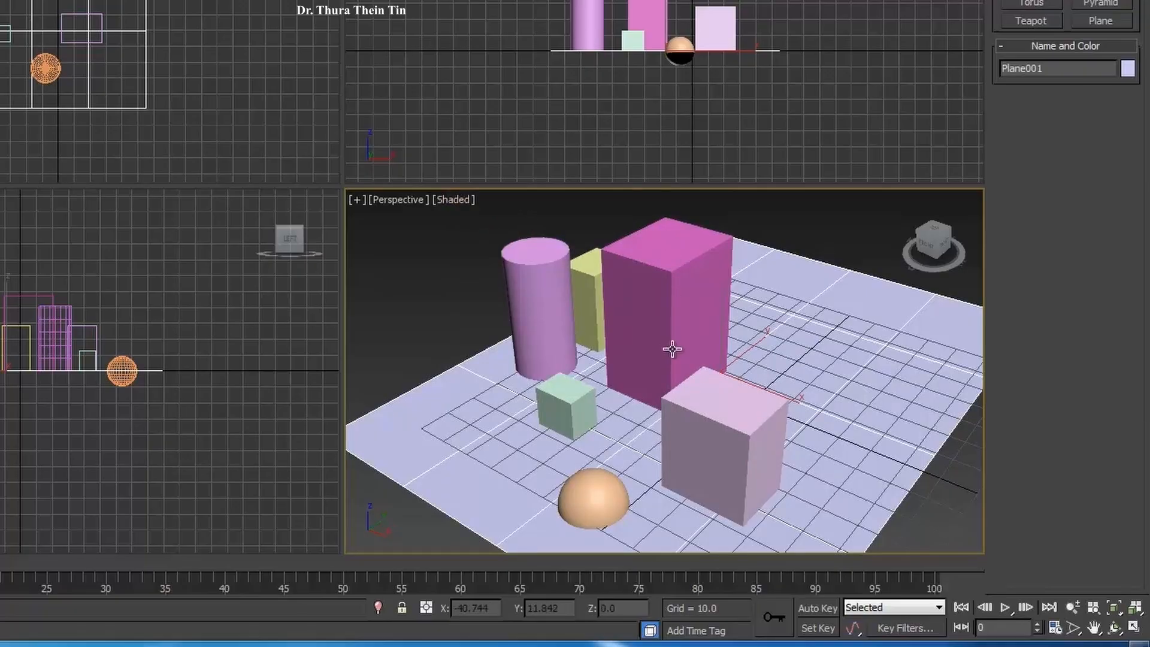
pyautogui.click(680, 326)
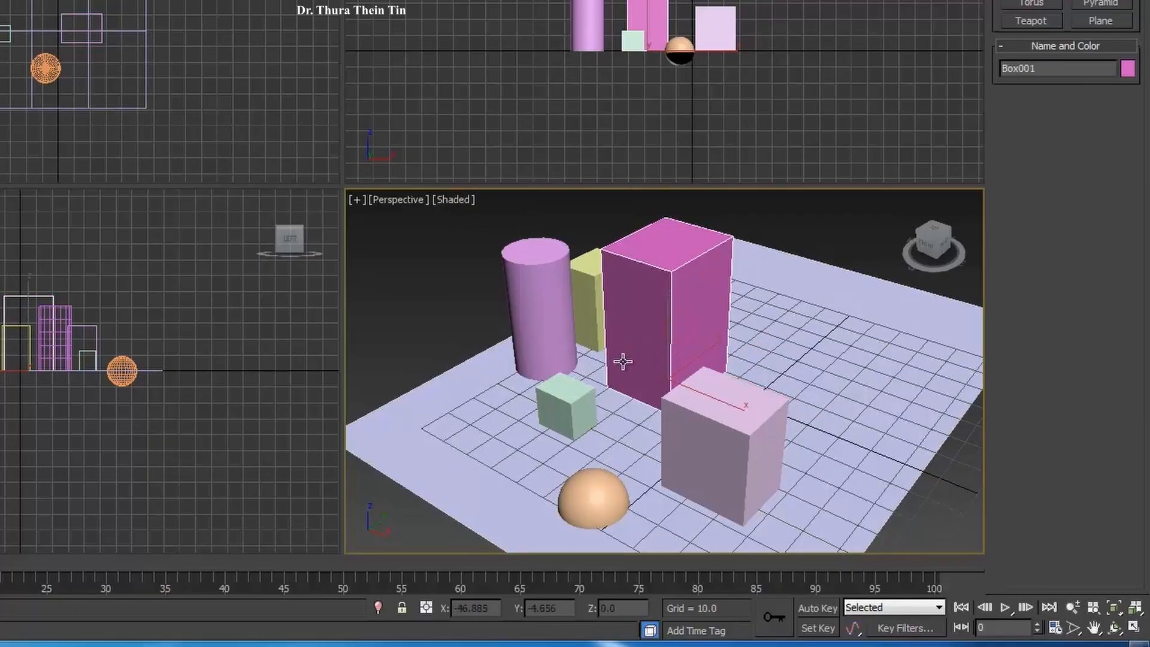
pyautogui.keyDown('alt'); pyautogui.moveTo(623, 362); pyautogui.dragTo(712, 331, button='middle'); pyautogui.keyUp('alt')
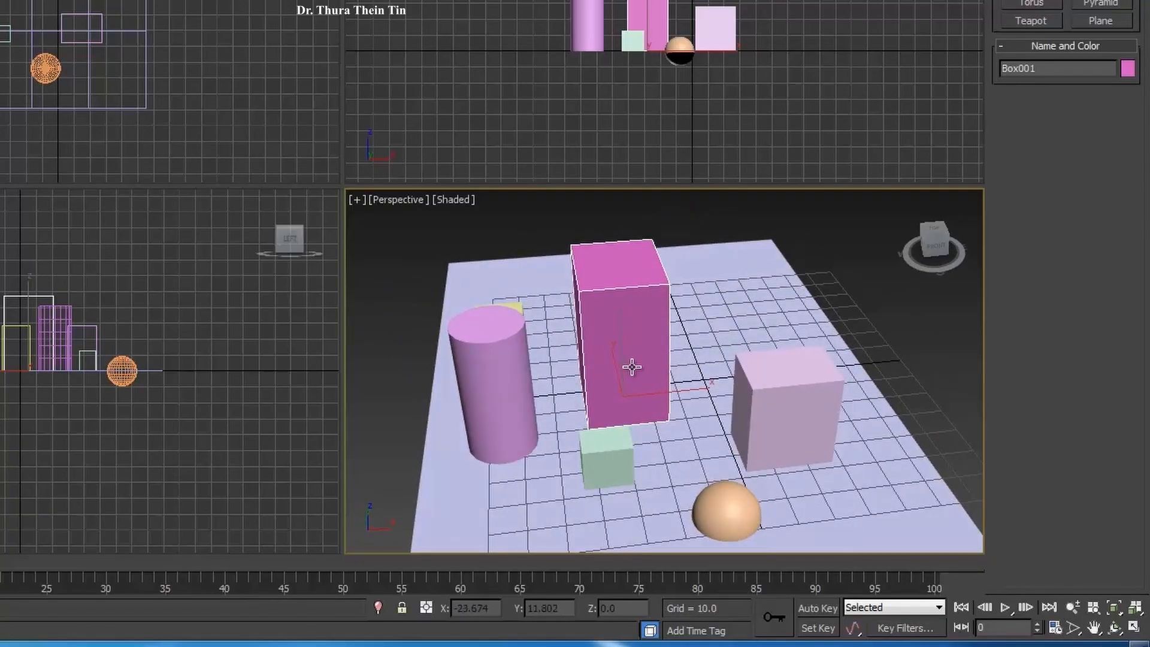
pyautogui.keyDown('alt'); pyautogui.moveTo(627, 365); pyautogui.dragTo(569, 360, button='middle'); pyautogui.keyUp('alt')
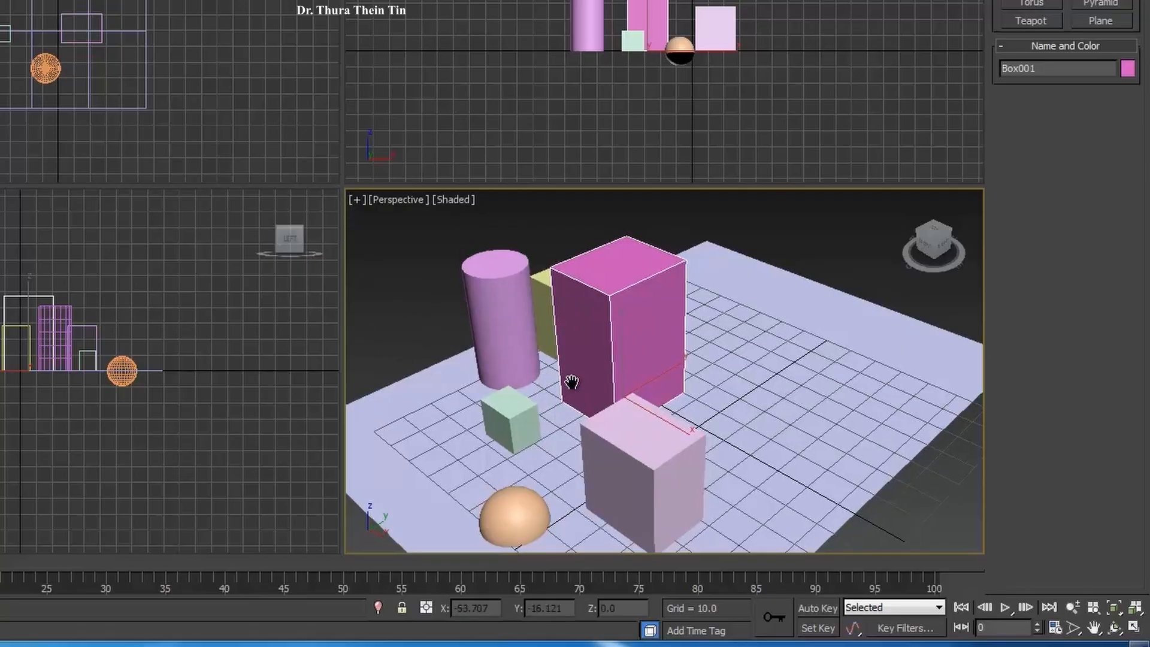
pyautogui.moveTo(570, 390); pyautogui.dragTo(649, 392, button='middle')
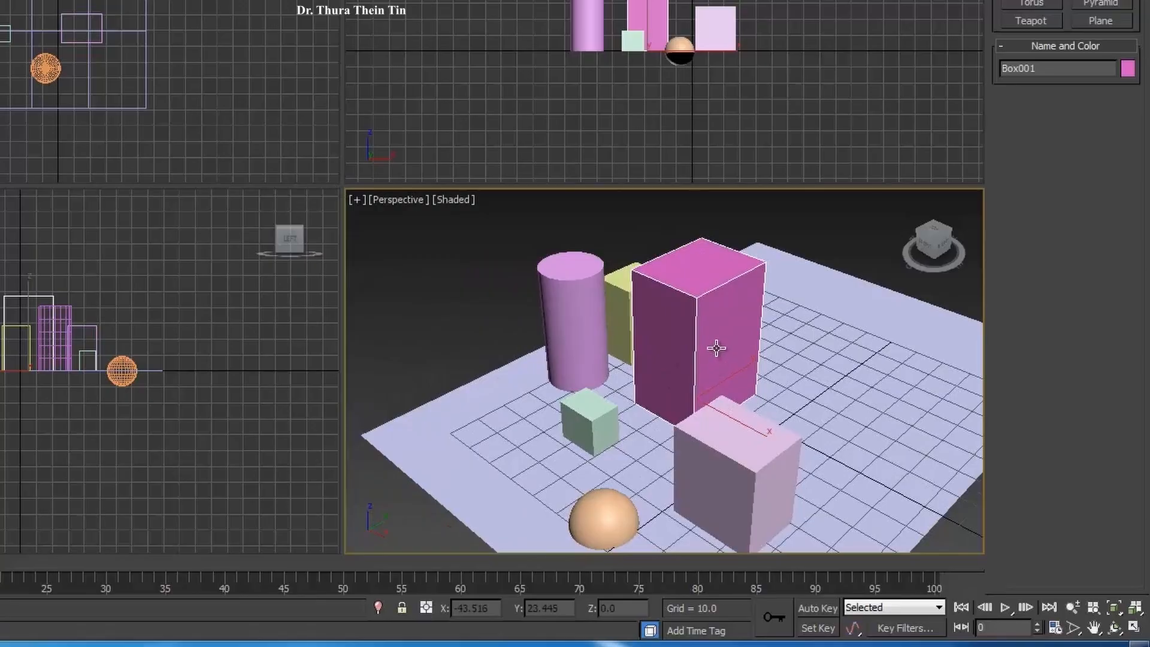
pyautogui.moveTo(819, 358); pyautogui.dragTo(397, 372, button='middle')
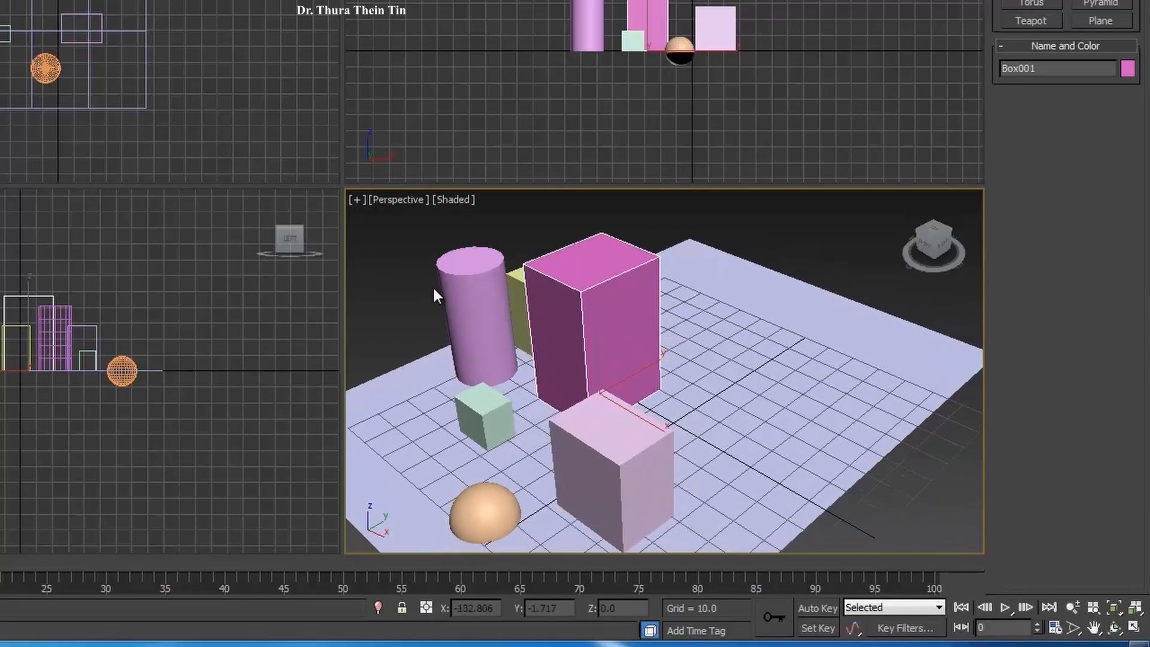
pyautogui.click(475, 289)
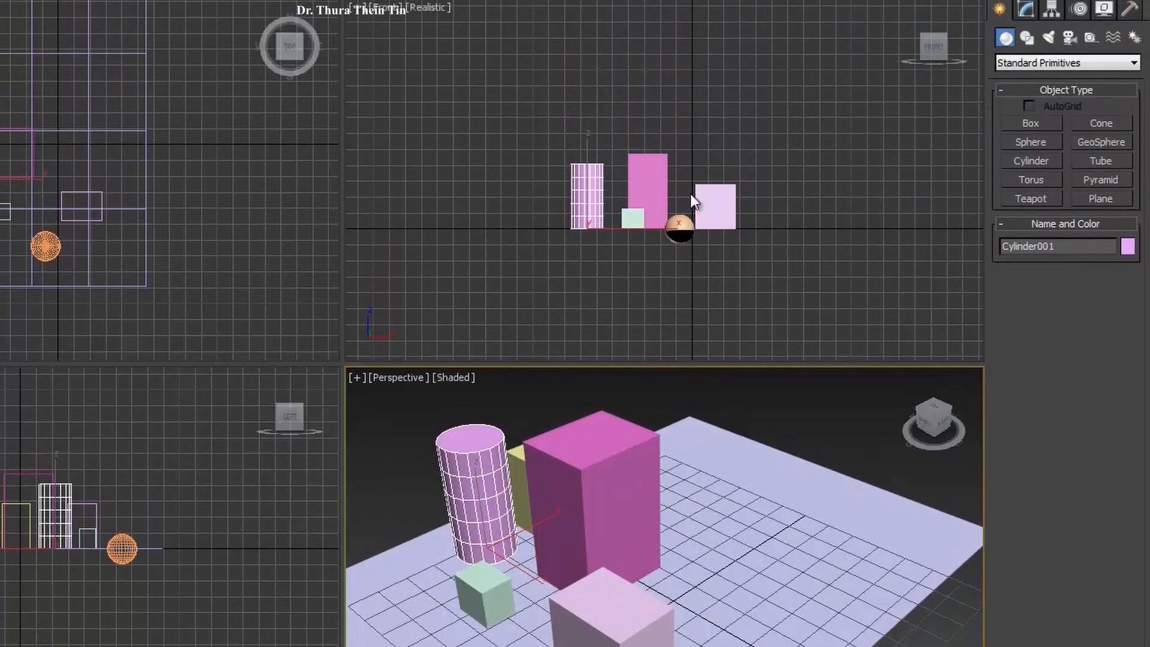
# Step: Switch the Front viewport's display from Realistic to Shaded and clear the selection
pyautogui.moveTo(694, 23); pyautogui.dragTo(663, 24, button='middle')
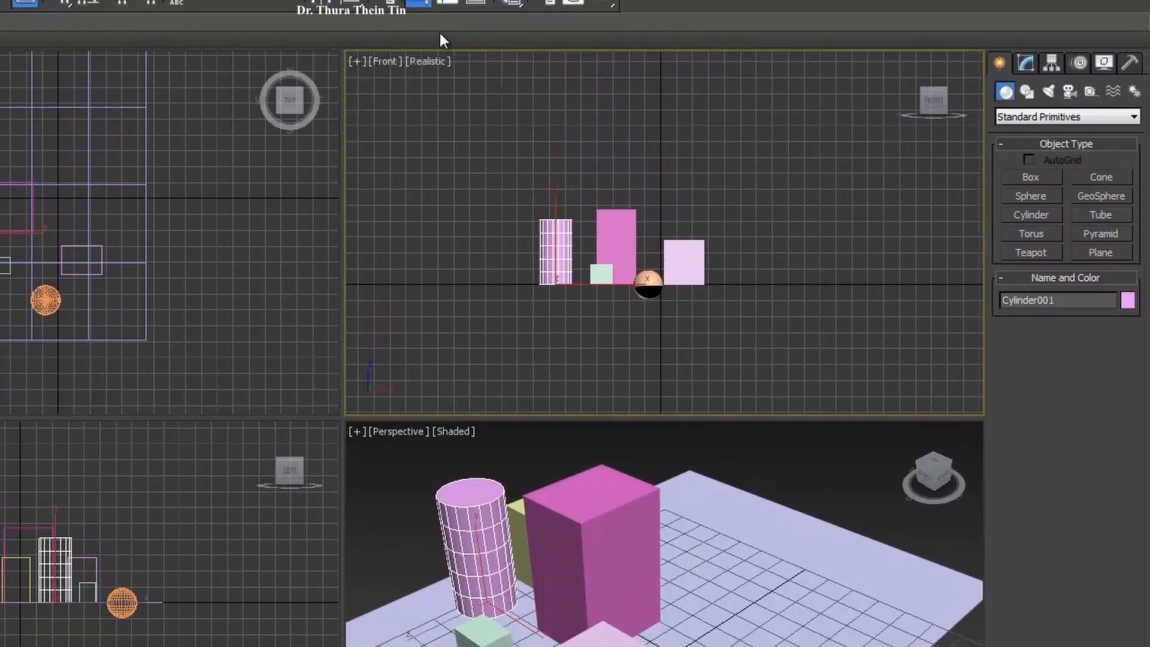
pyautogui.click(430, 61)
pyautogui.click(478, 102)
pyautogui.click(428, 61)
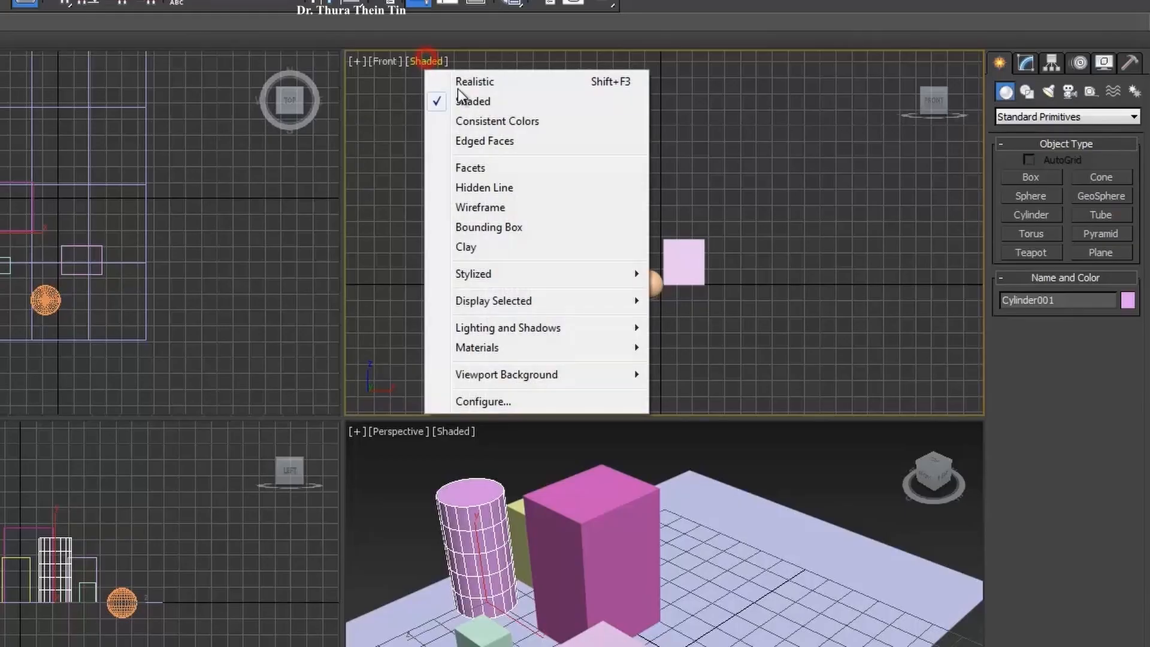
pyautogui.click(749, 122)
# Step: Toggle the Front viewport between Shaded and Wireframe display several times, finishing in Wireframe
pyautogui.press('F3')
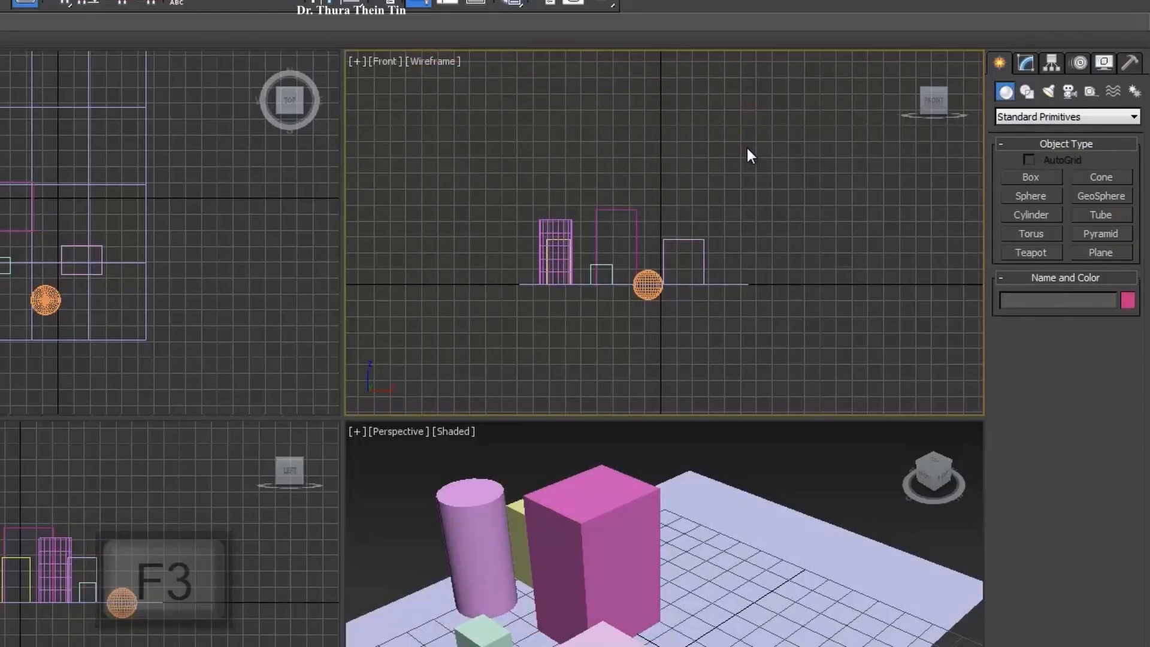
pyautogui.press('F3')
pyautogui.press('F3')
pyautogui.press('F3')
pyautogui.press('F3')
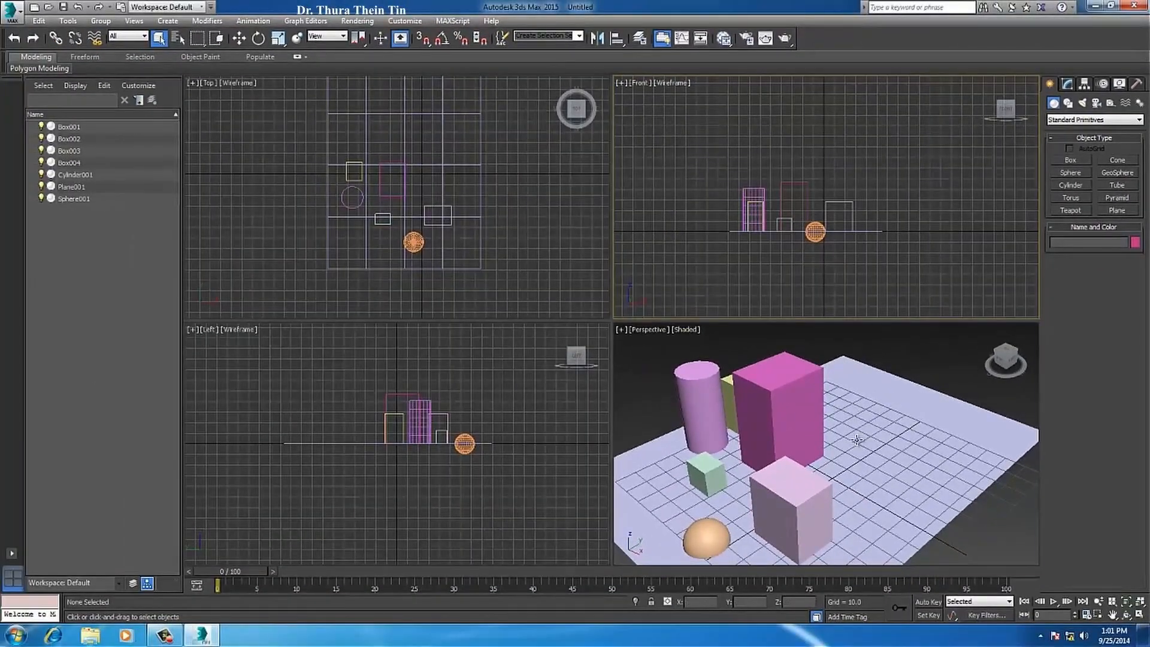
# Step: Enlarge the Perspective viewport by shifting the shared viewport dividers, and make the Left viewport active
pyautogui.rightClick(857, 440)
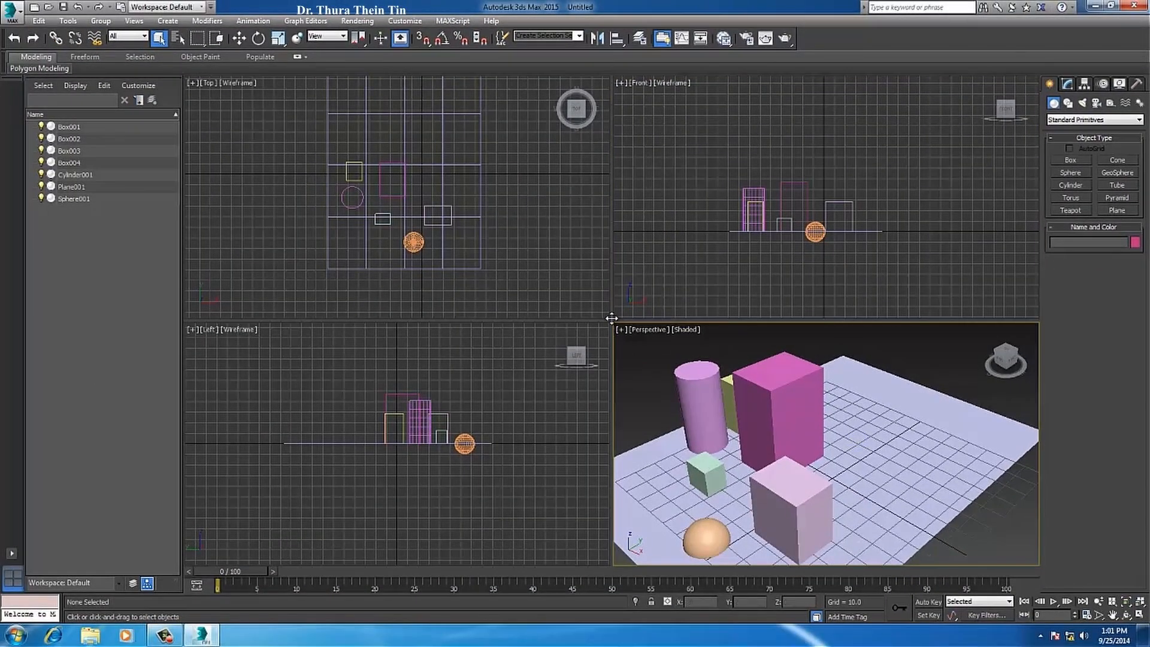
pyautogui.moveTo(611, 317); pyautogui.dragTo(546, 274)
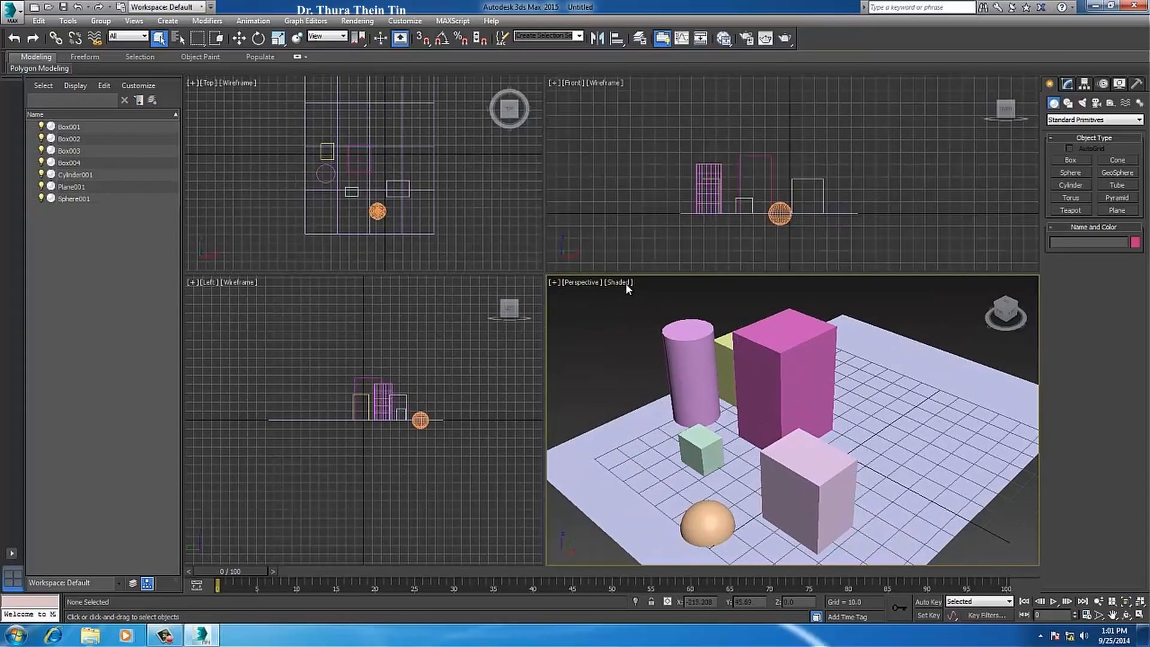
pyautogui.rightClick(831, 202)
pyautogui.rightClick(398, 419)
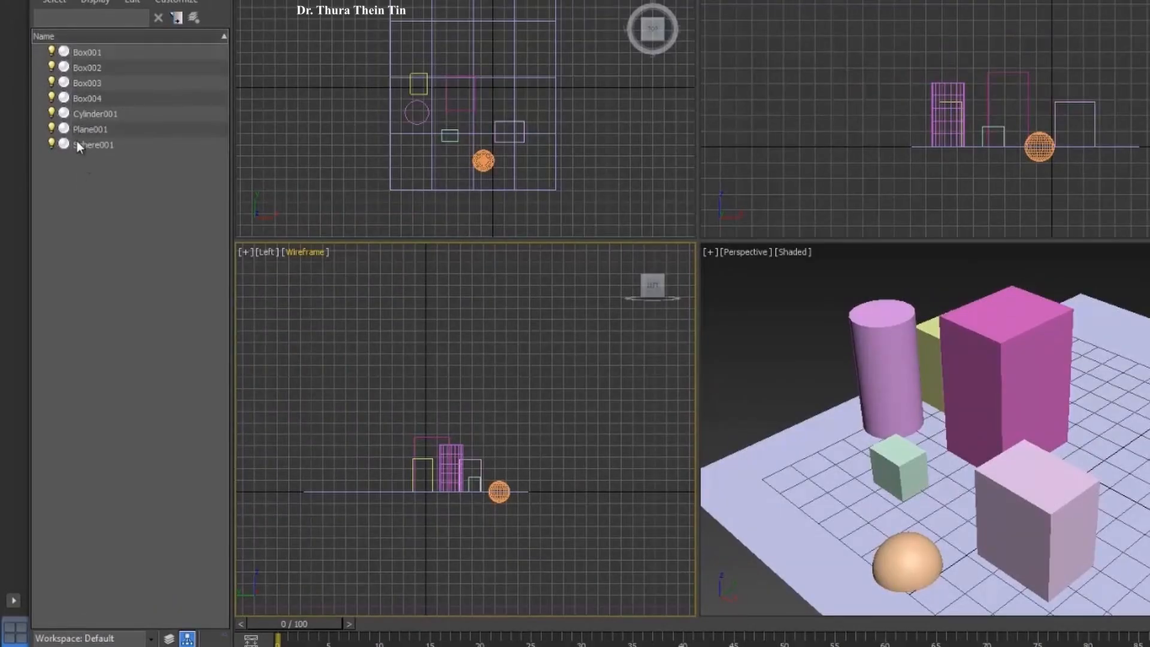
# Step: Select Box004 in the Scene Explorer, and hide and show it twice with its visibility toggle
pyautogui.click(87, 52)
pyautogui.click(76, 99)
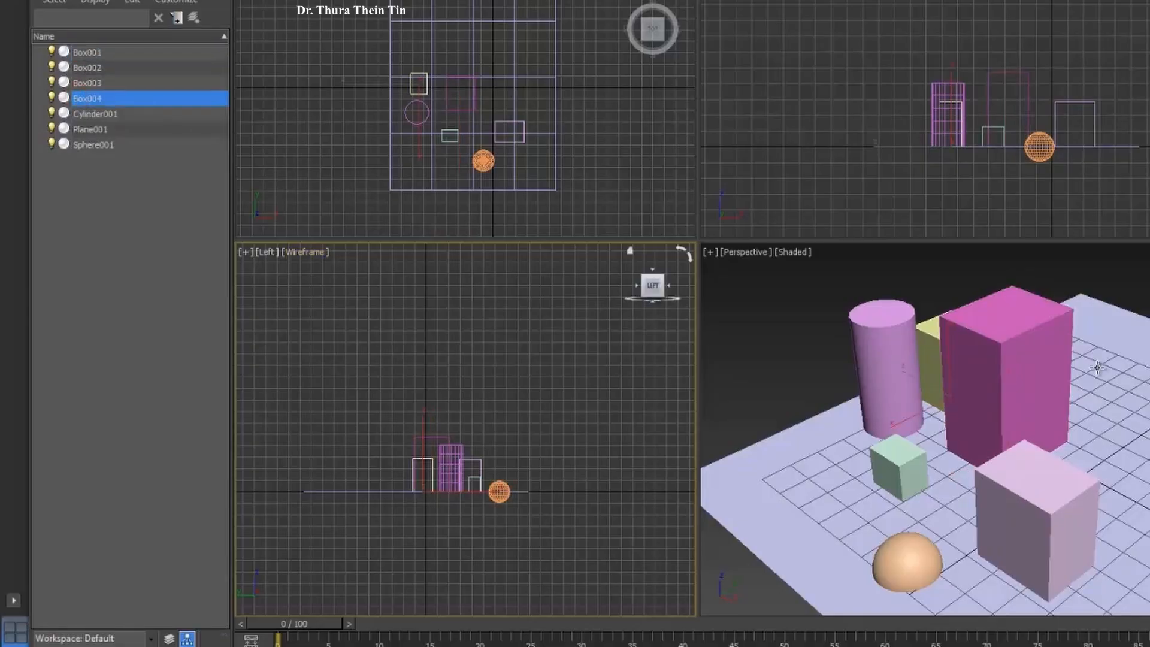
pyautogui.click(51, 98)
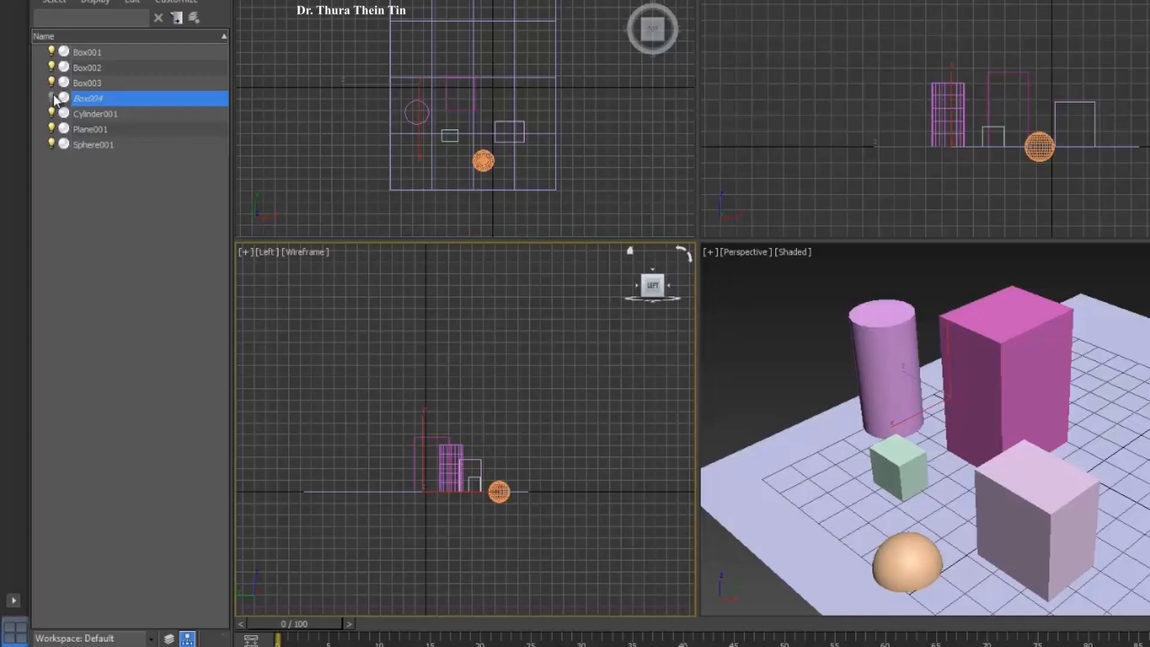
pyautogui.click(51, 97)
pyautogui.click(52, 98)
pyautogui.click(52, 97)
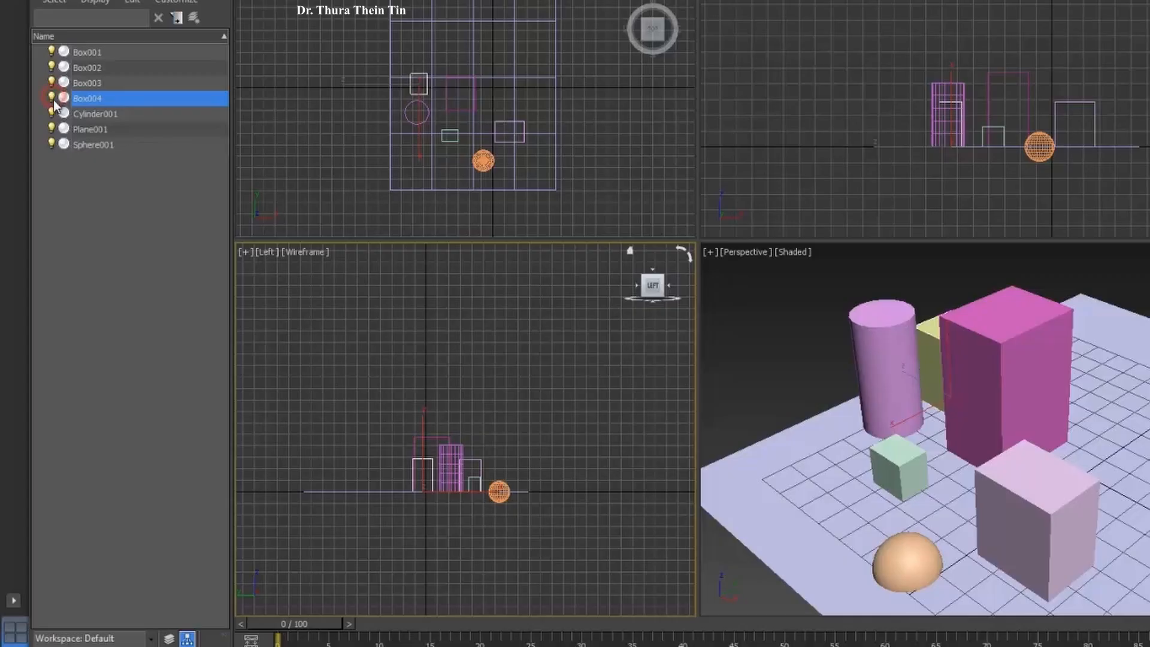
# Step: Select the ground plane in the Perspective viewport, hide it from the Scene Explorer and show it again
pyautogui.click(839, 510)
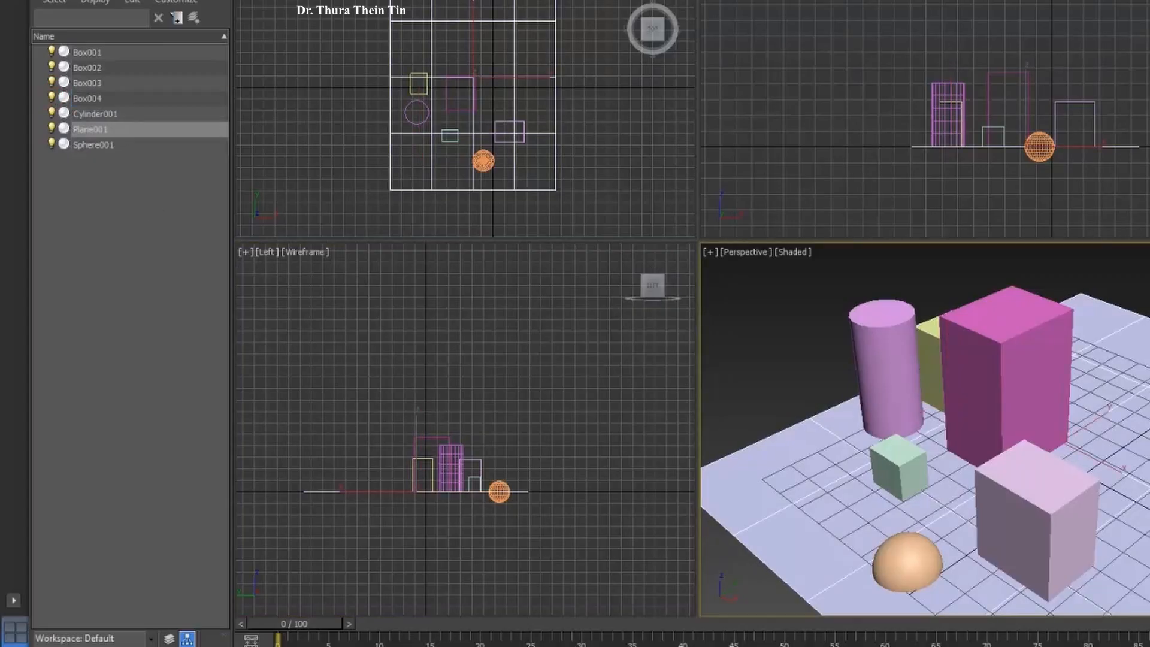
pyautogui.click(51, 129)
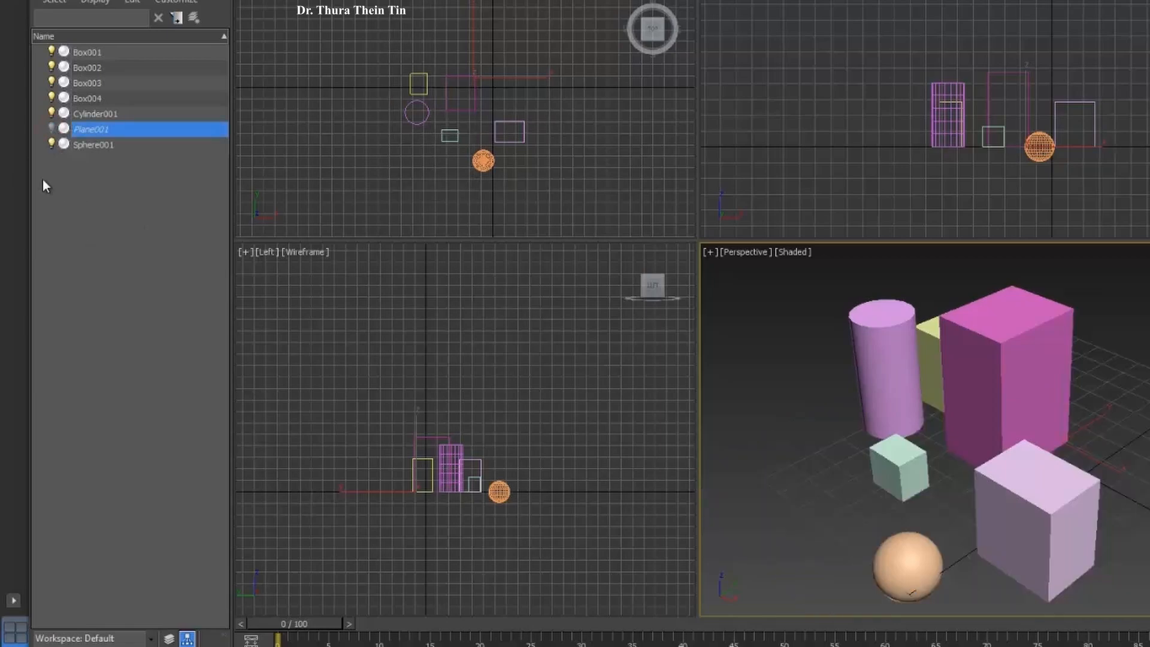
pyautogui.click(51, 128)
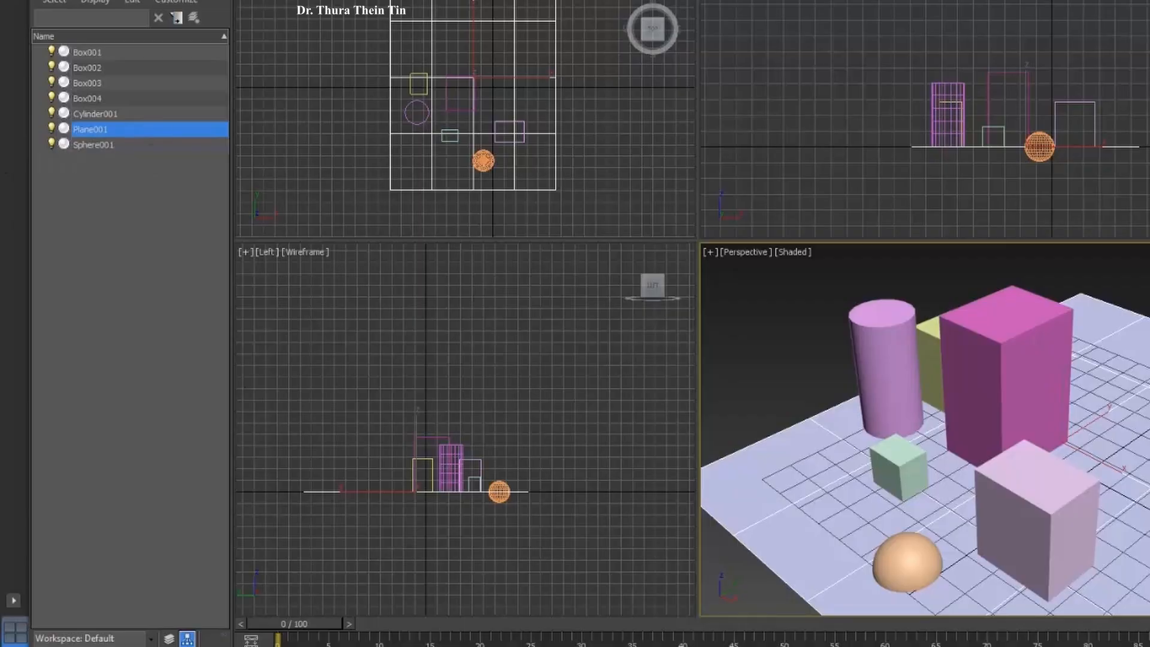
pyautogui.click(1087, 367)
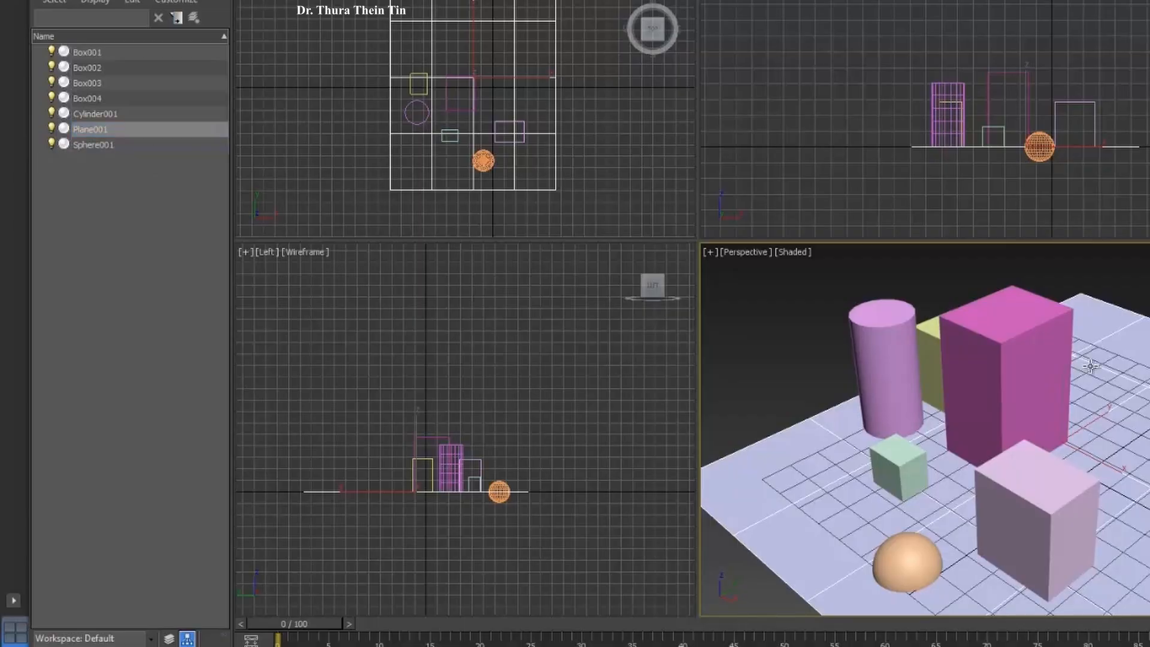
pyautogui.keyDown('alt'); pyautogui.moveTo(1090, 366); pyautogui.dragTo(1104, 361, button='middle'); pyautogui.keyUp('alt')
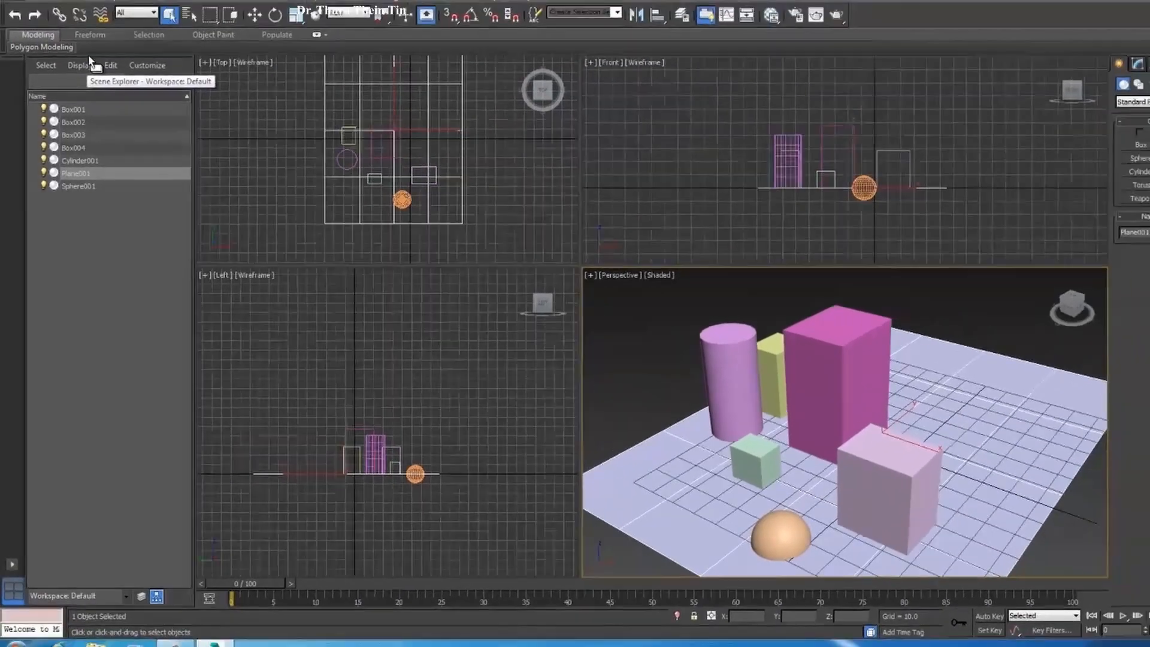
# Step: Undock the Scene Explorer as a floating window, close it and clear the selection
pyautogui.moveTo(85, 77); pyautogui.dragTo(123, 144)
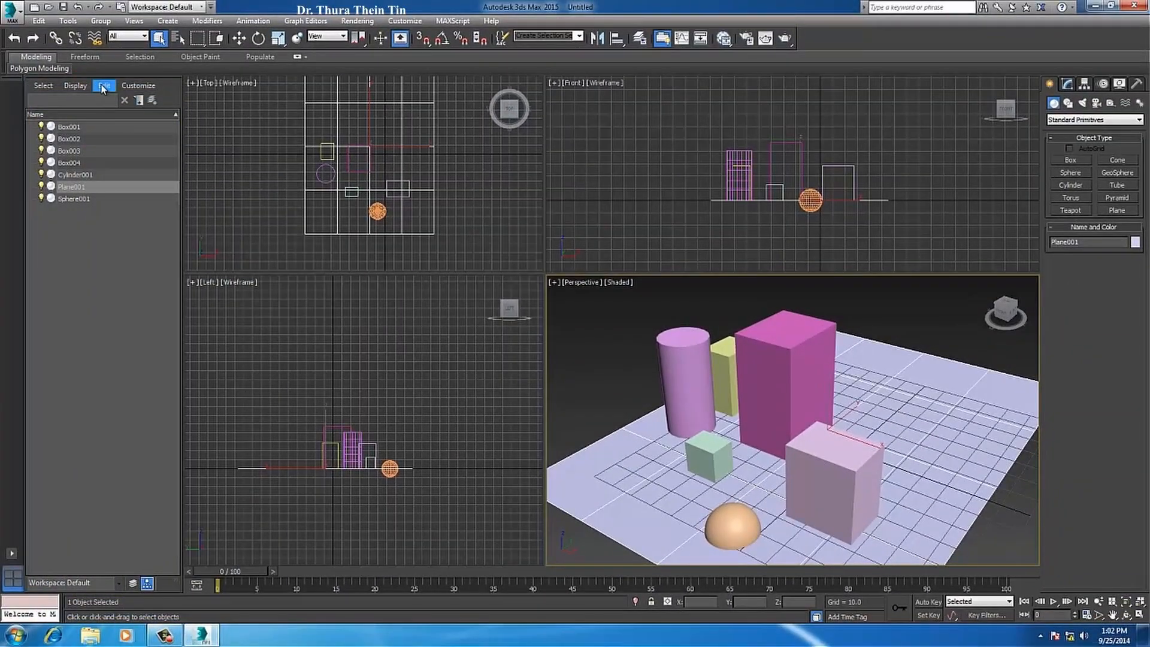
pyautogui.moveTo(98, 78); pyautogui.dragTo(324, 225)
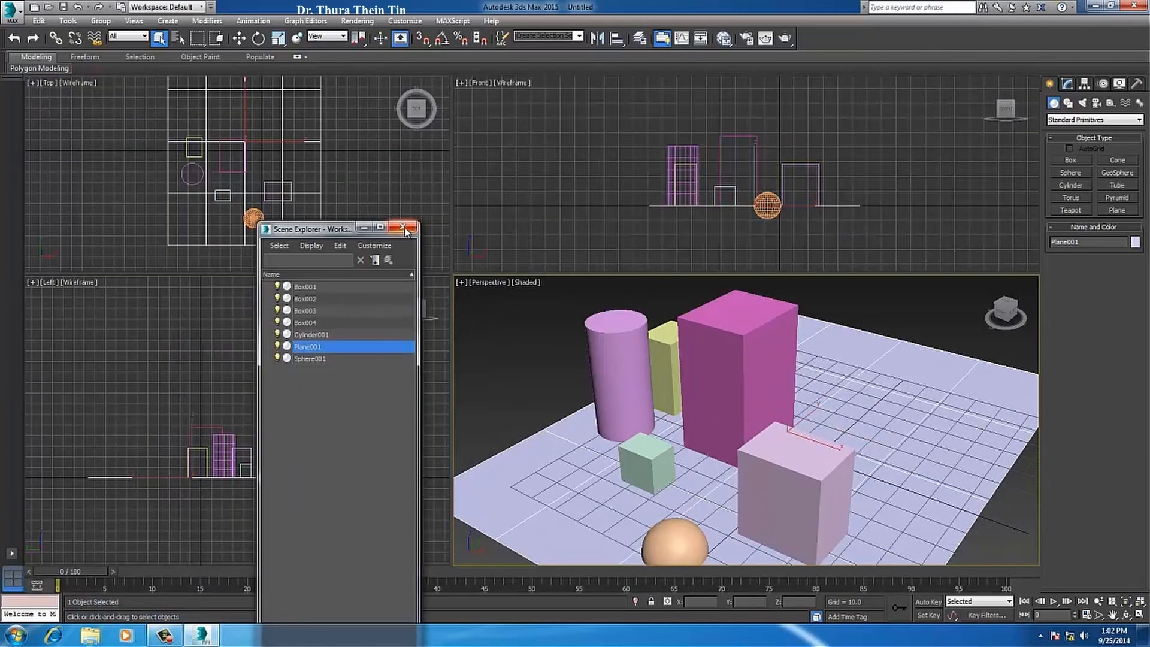
pyautogui.click(406, 231)
pyautogui.click(540, 329)
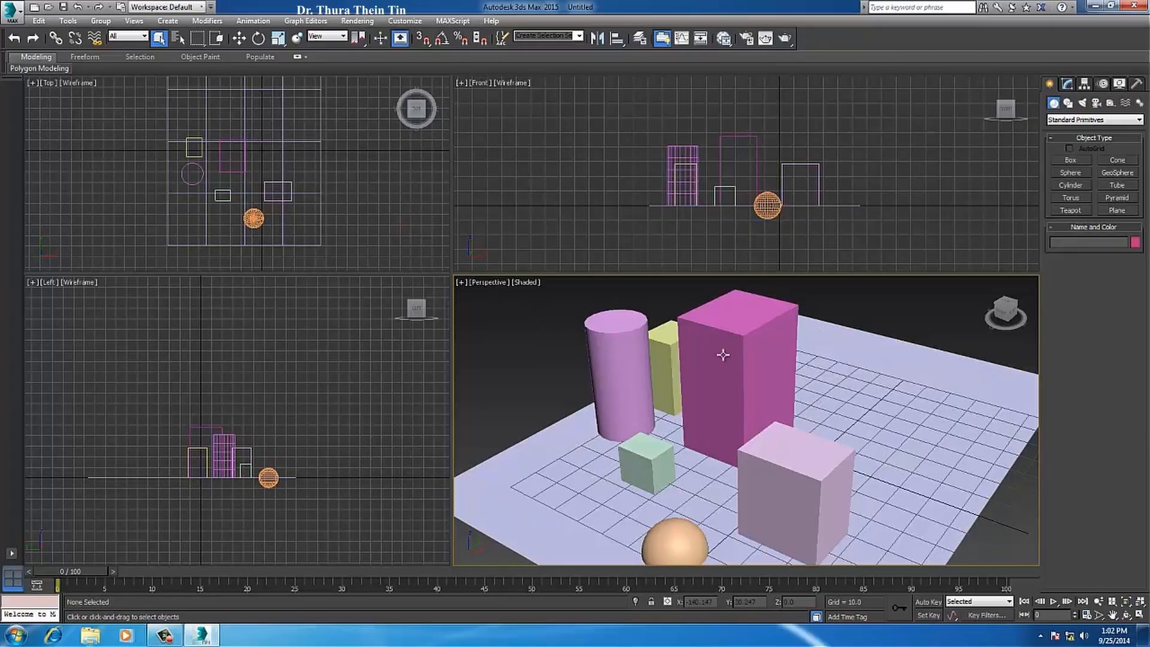
# Step: Shift the central viewport divider so that the two viewport columns are about equally wide
pyautogui.moveTo(451, 272); pyautogui.dragTo(520, 272)
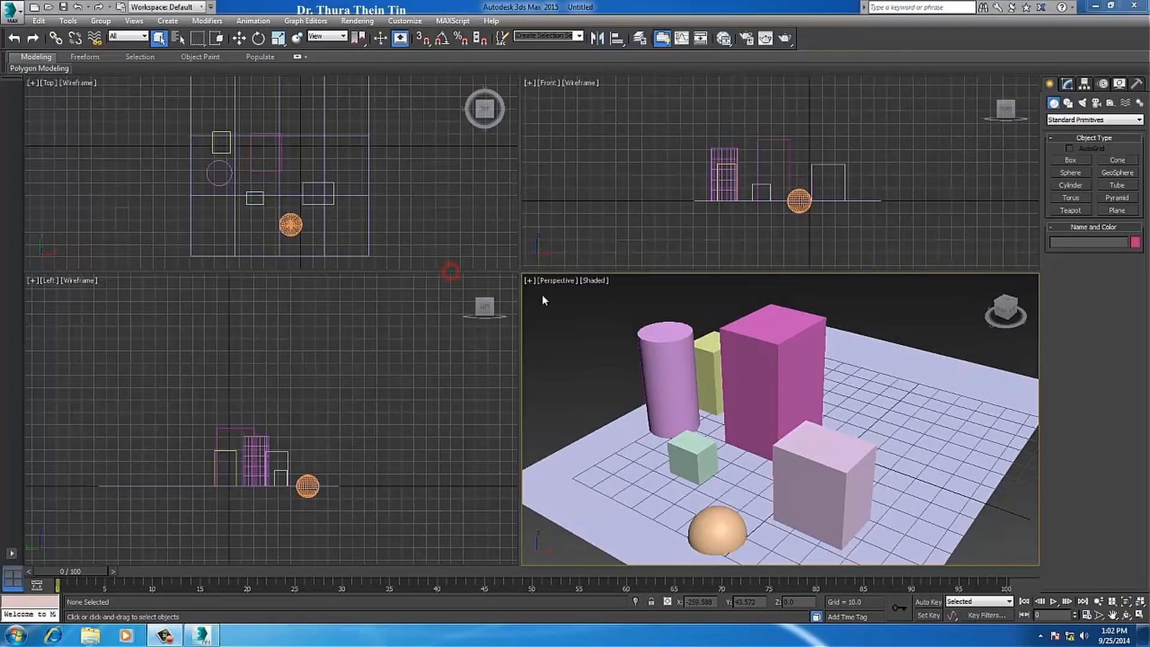
pyautogui.click(589, 326)
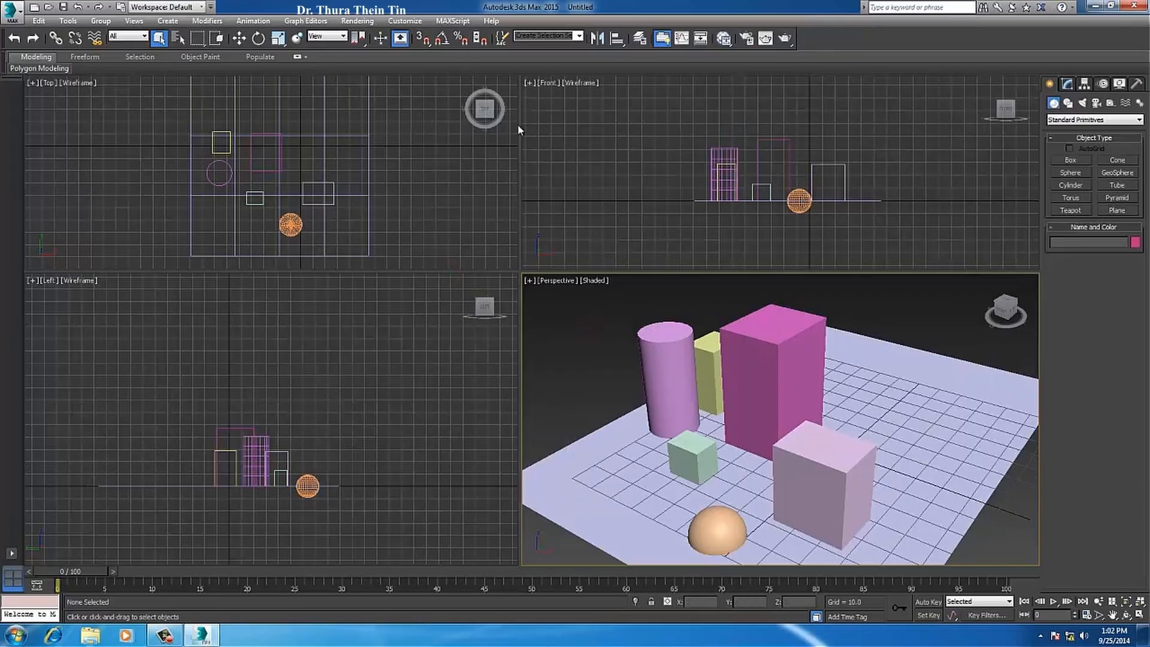
pyautogui.click(598, 374)
# Step: Switch to Windows Explorer, browse to the current user's profile folder under C:\Users and point out the AppData folder
pyautogui.click(90, 636)
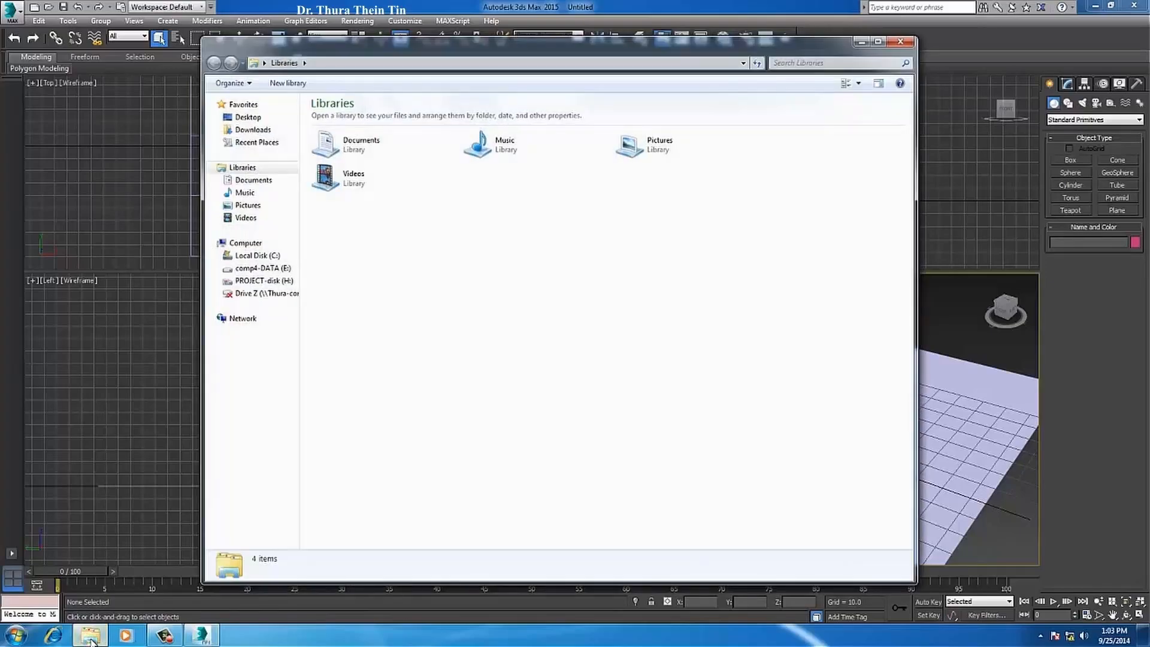
pyautogui.click(525, 308)
pyautogui.click(252, 243)
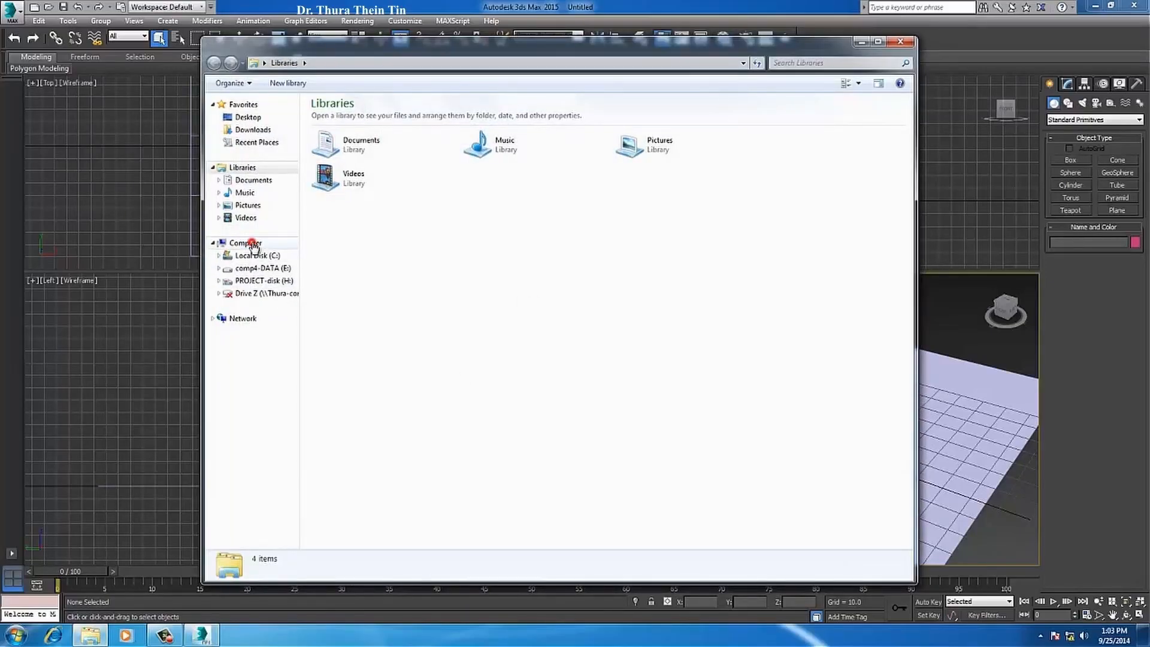
pyautogui.doubleClick(375, 123)
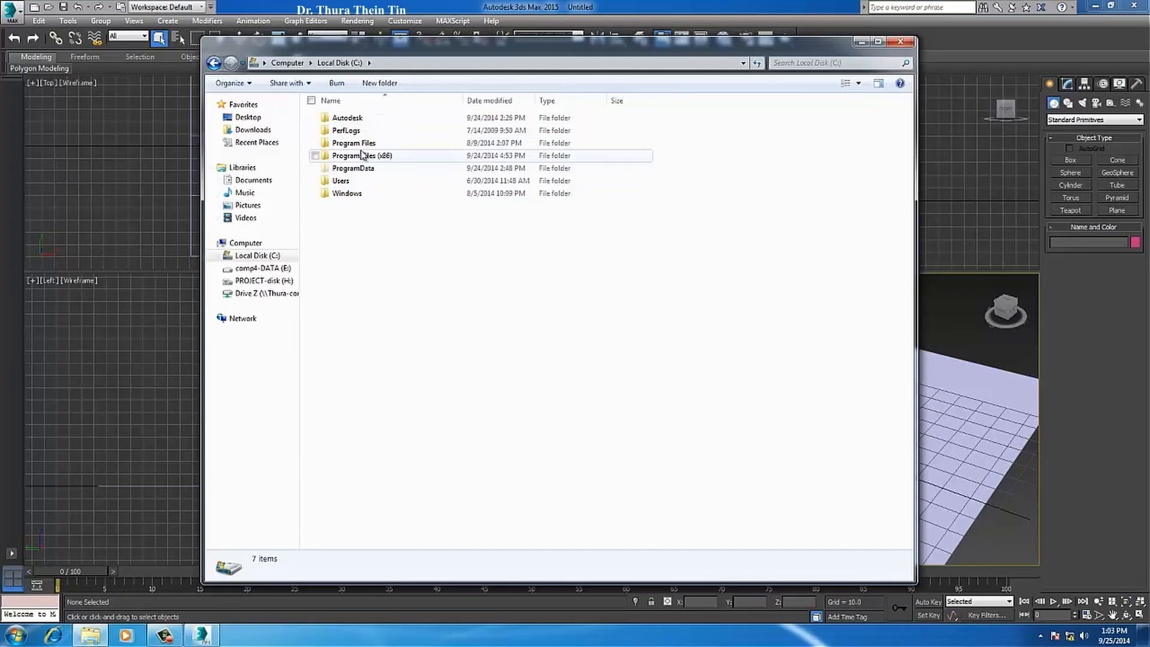
pyautogui.doubleClick(346, 182)
pyautogui.click(404, 273)
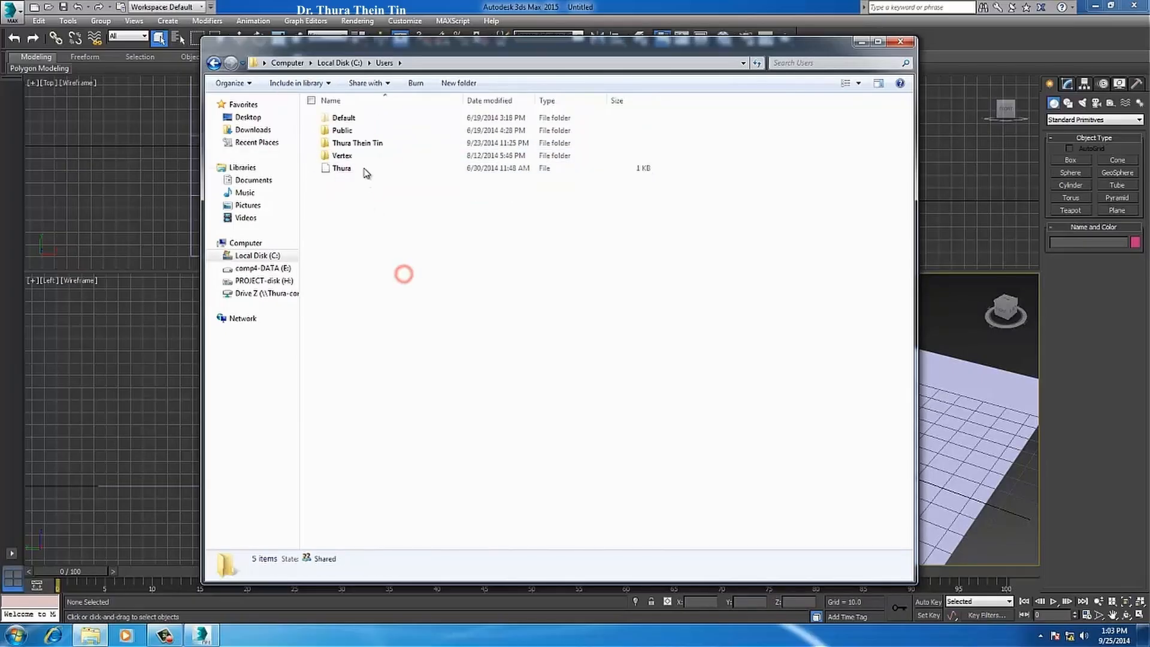
pyautogui.doubleClick(368, 146)
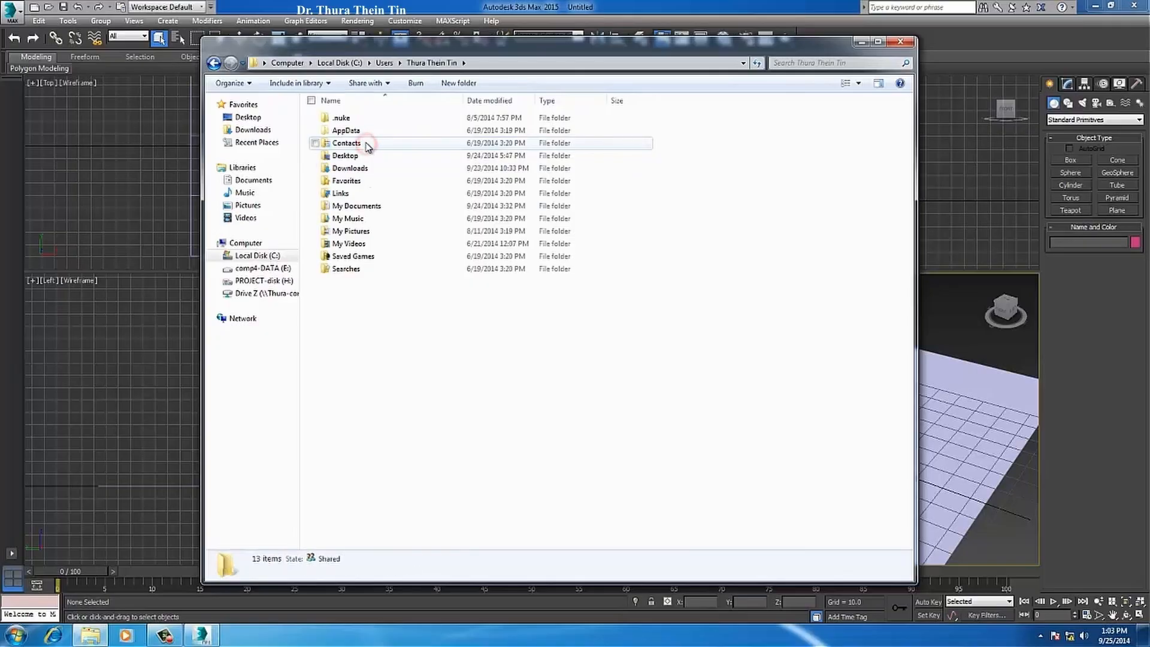
pyautogui.click(343, 131)
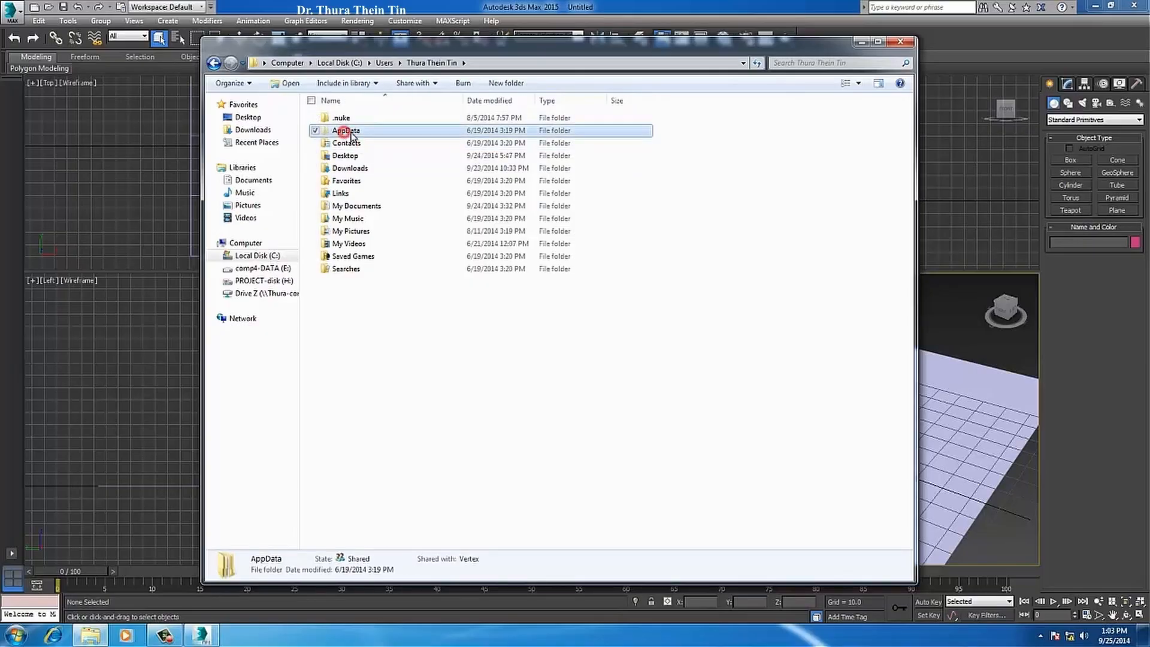
pyautogui.click(400, 335)
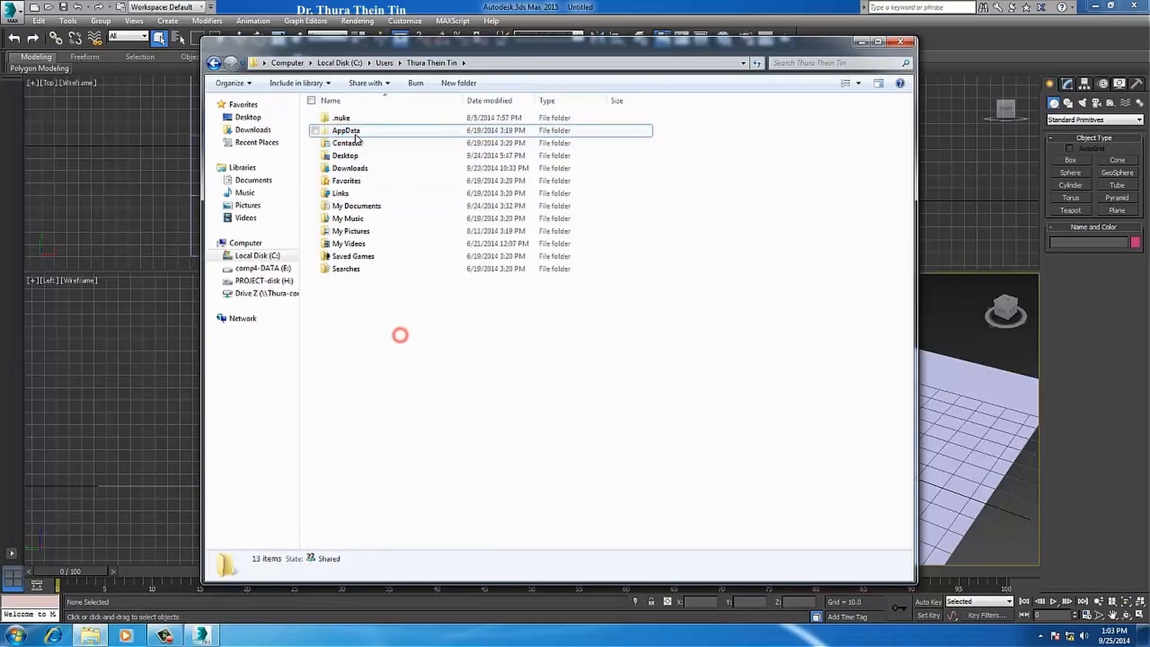
pyautogui.click(432, 353)
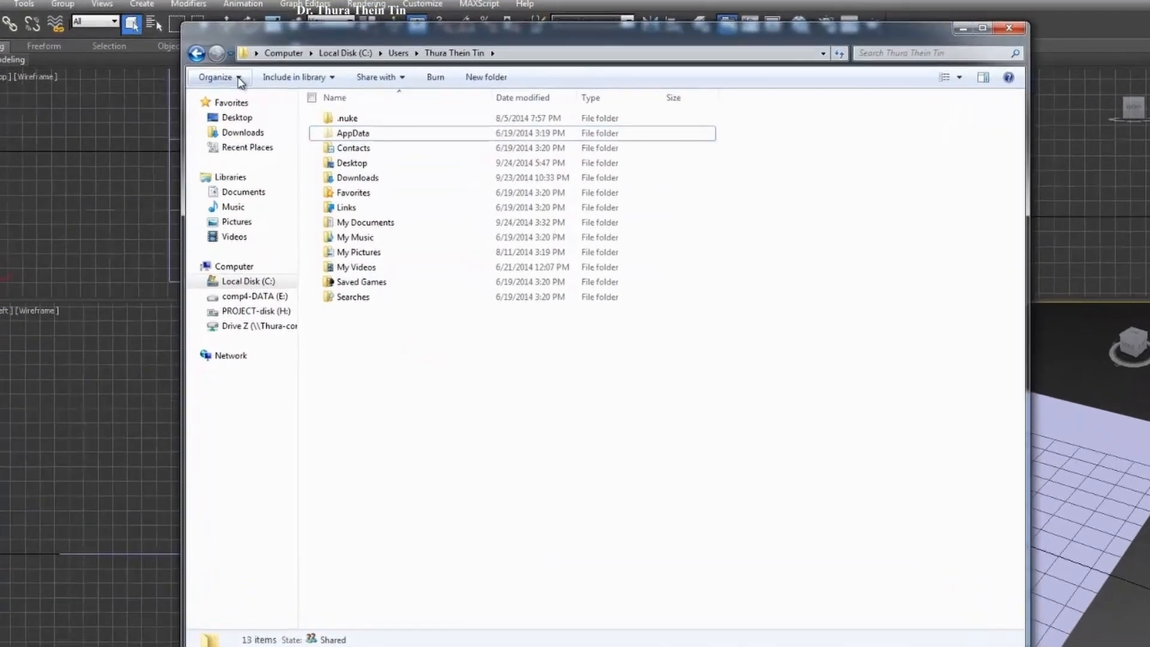
pyautogui.click(238, 80)
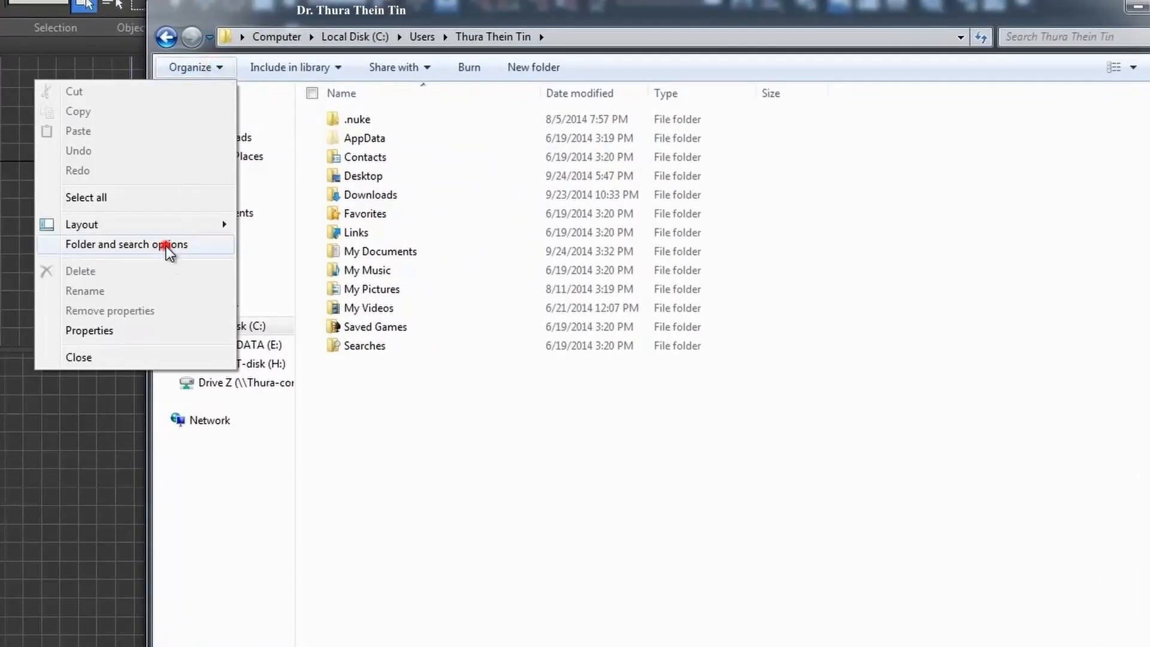
pyautogui.click(165, 246)
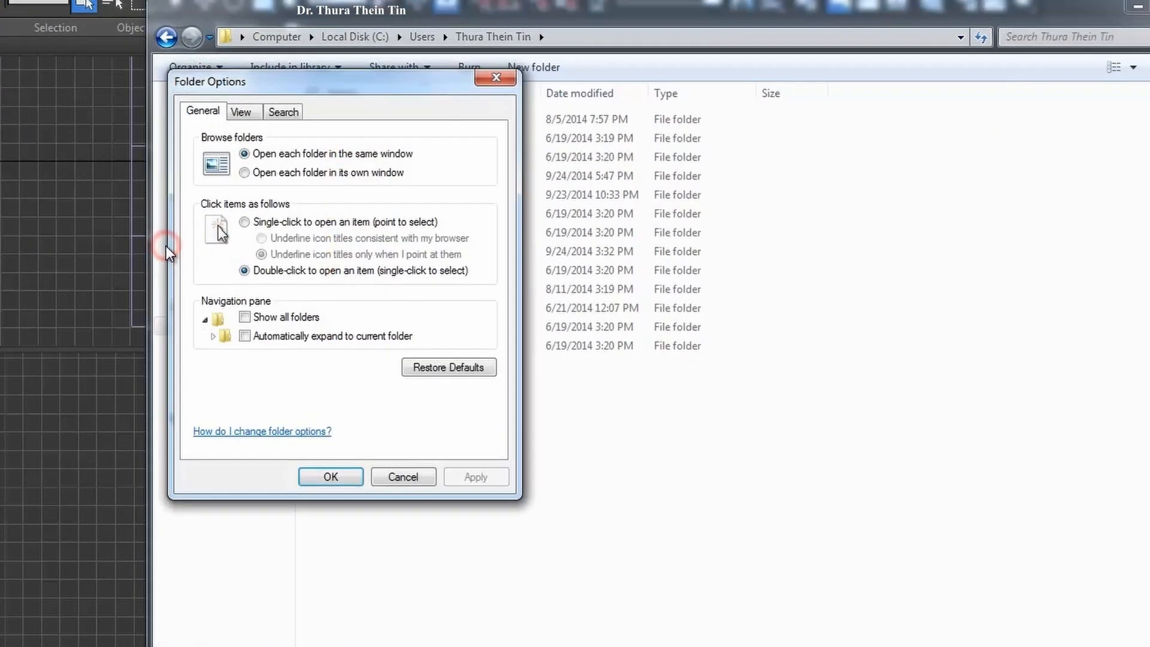
pyautogui.click(499, 78)
# Step: Set the advanced folder view options to show hidden files, folders, and drives, and apply the change
pyautogui.click(218, 69)
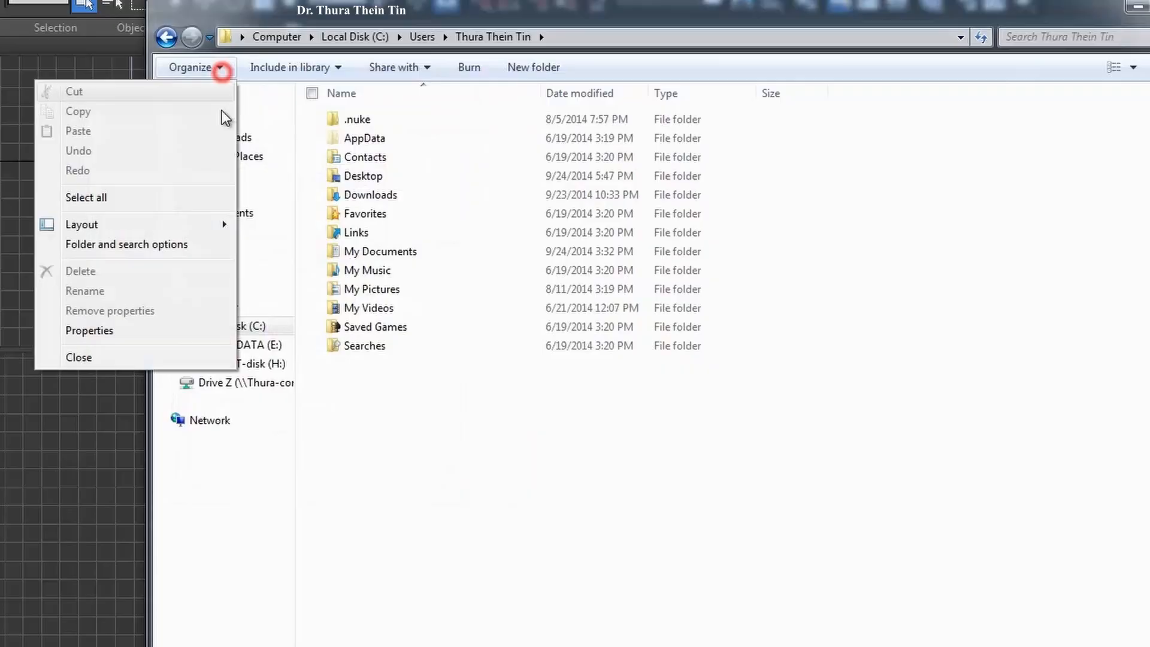
pyautogui.click(148, 247)
pyautogui.click(245, 113)
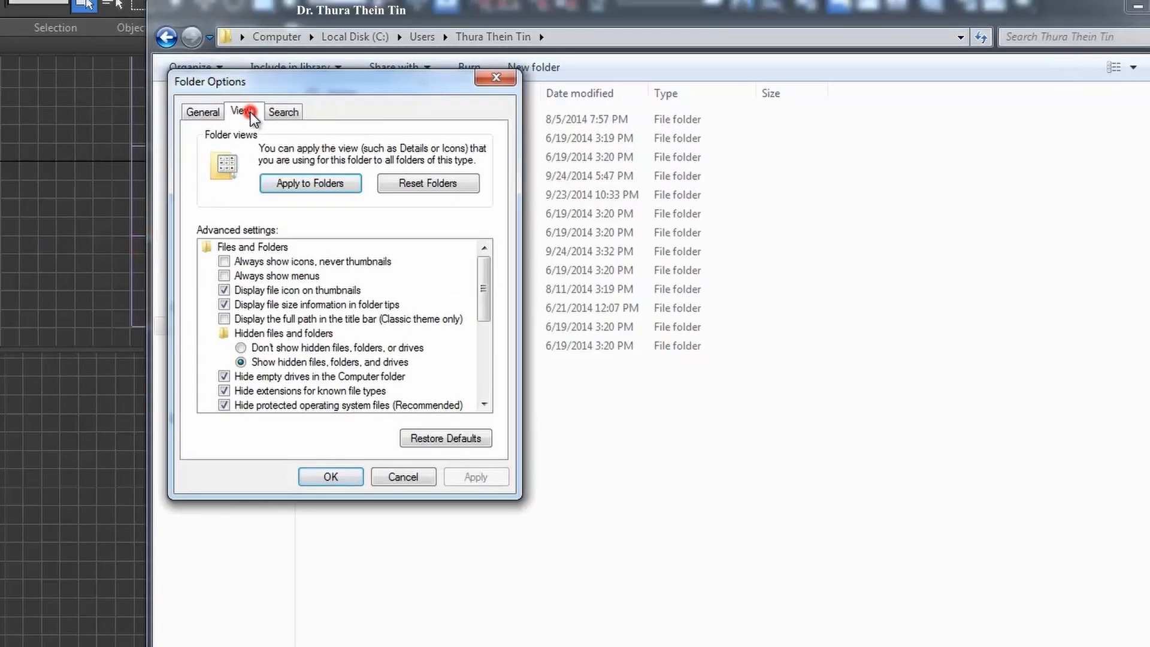
pyautogui.click(300, 347)
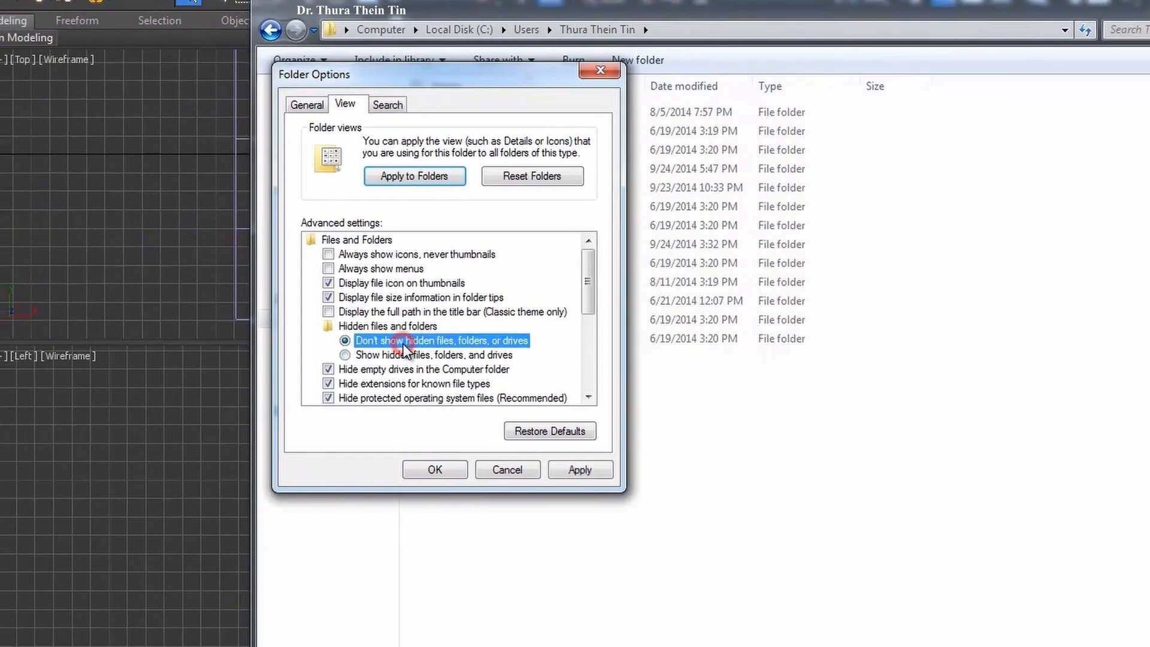
pyautogui.moveTo(470, 73); pyautogui.dragTo(209, 90)
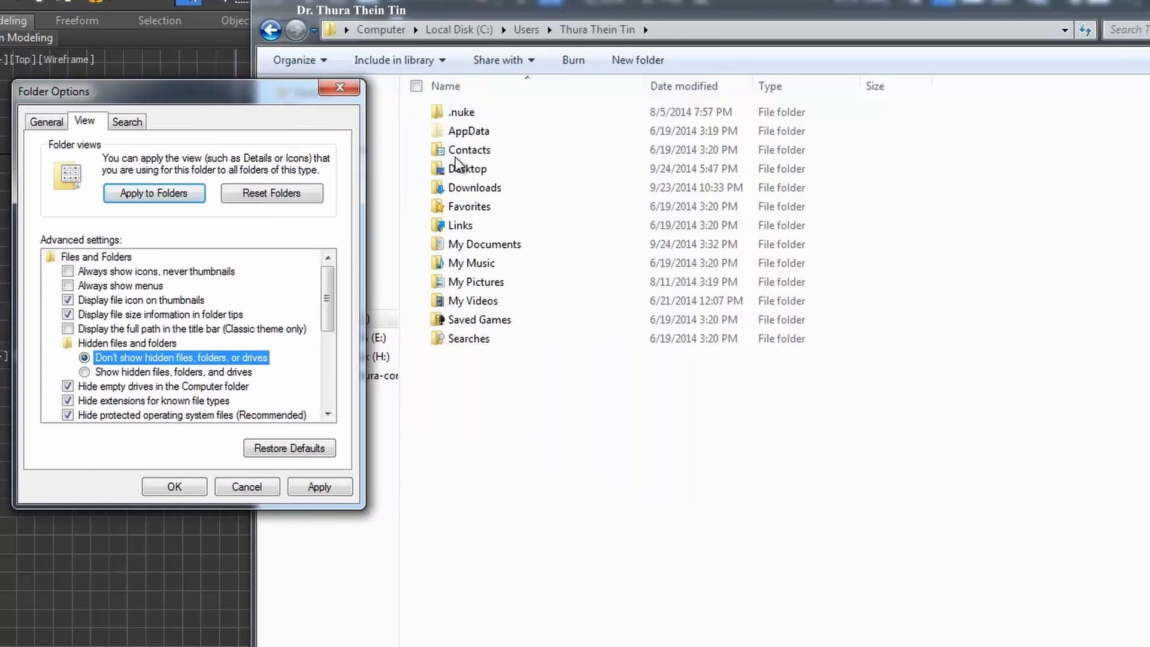
pyautogui.click(132, 374)
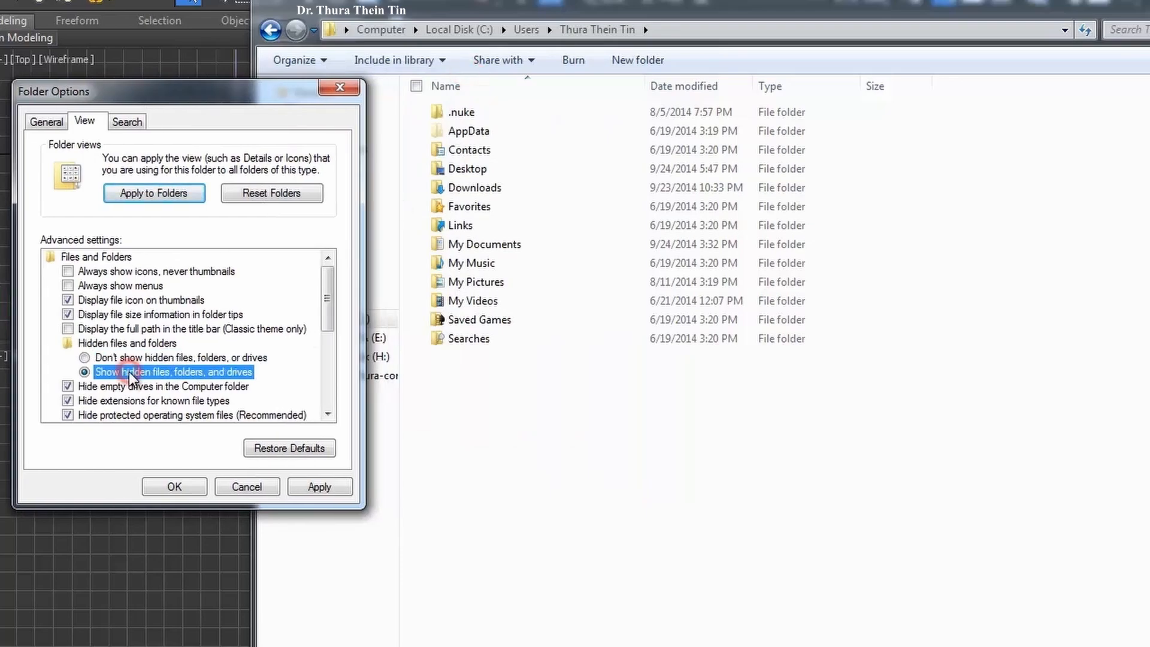
pyautogui.click(317, 487)
pyautogui.click(173, 488)
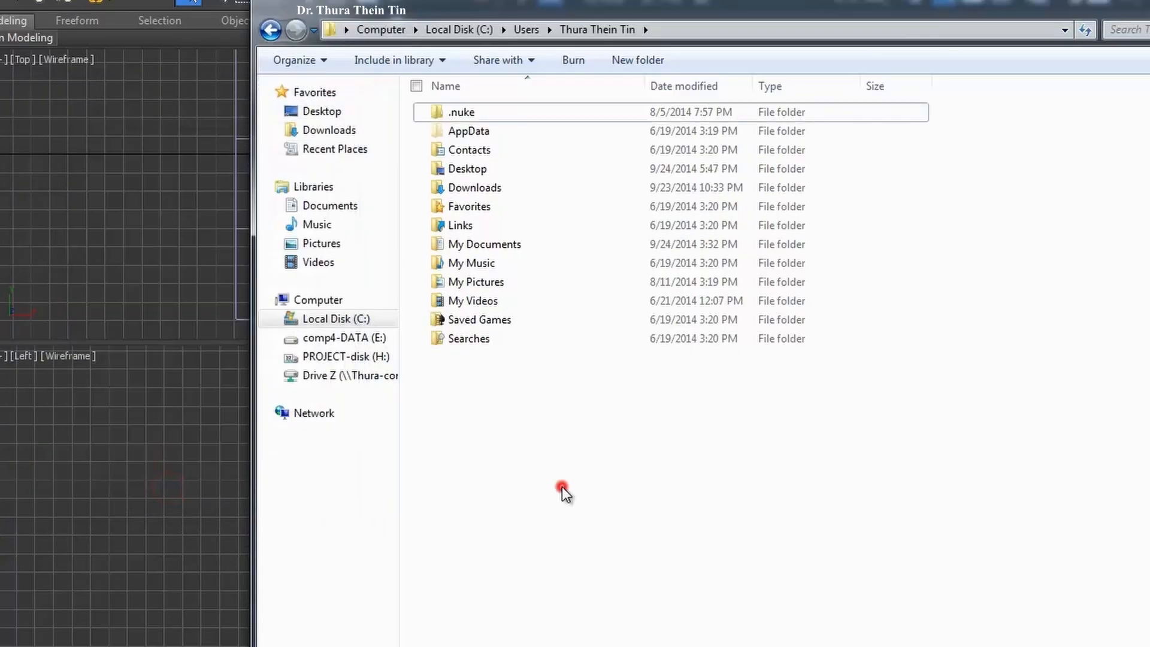
# Step: Browse from the user's profile folder into AppData, Local, Autodesk and its 3dsMax folder
pyautogui.click(465, 135)
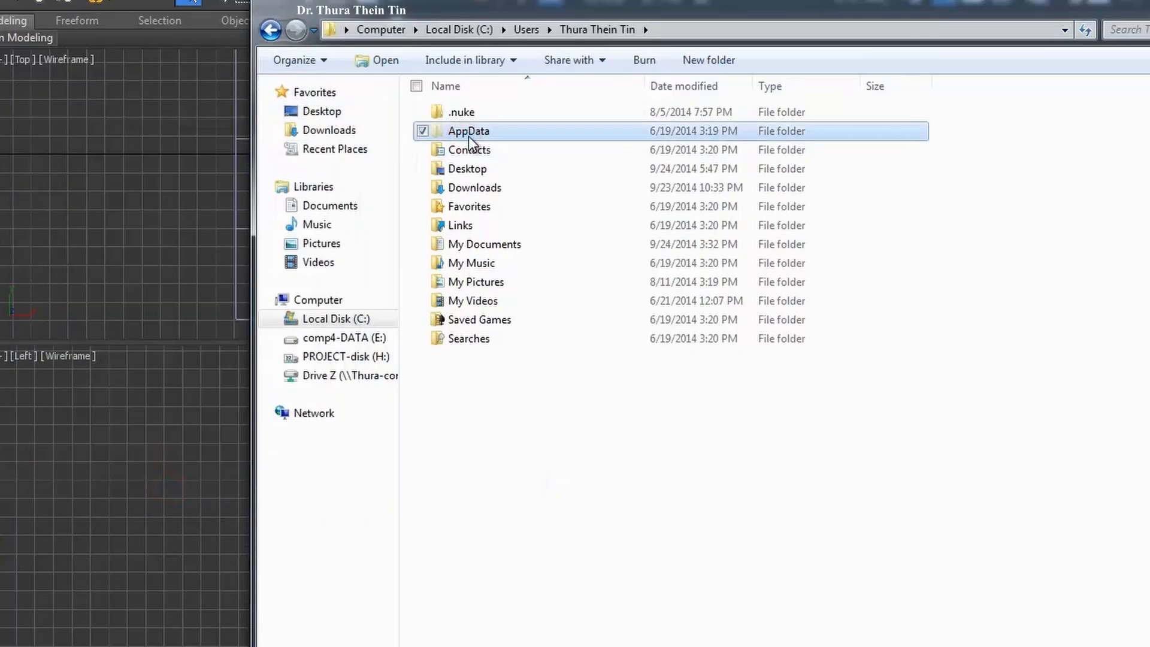
pyautogui.click(573, 445)
pyautogui.doubleClick(490, 135)
pyautogui.click(606, 361)
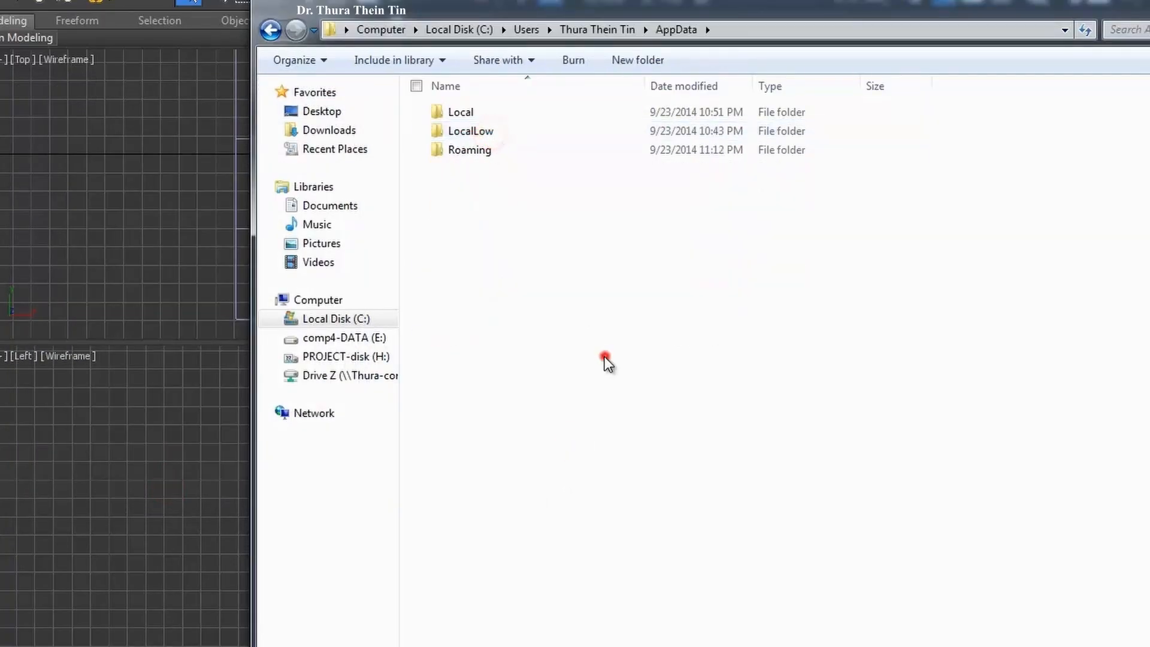
pyautogui.click(474, 113)
pyautogui.doubleClick(474, 113)
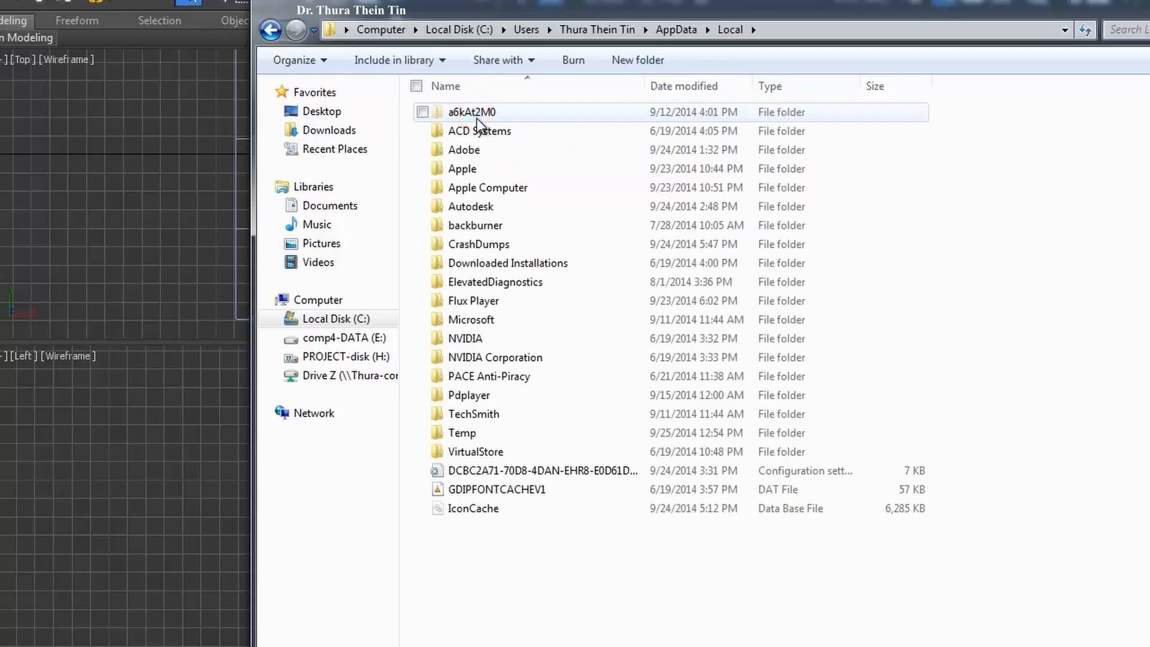
pyautogui.doubleClick(468, 207)
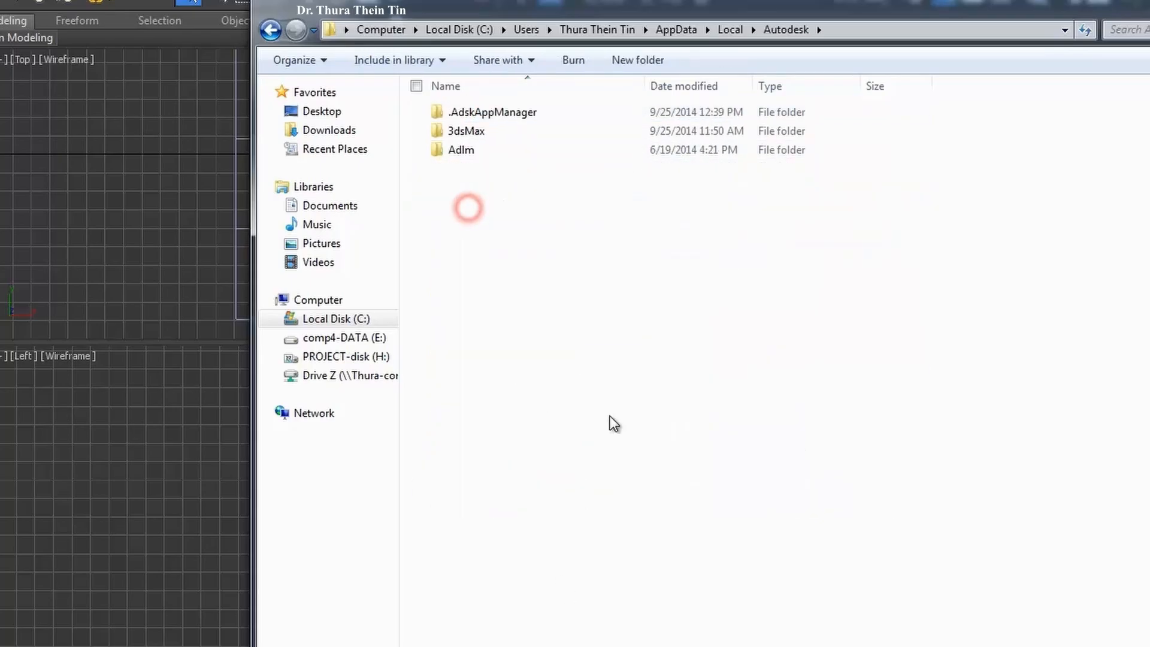
pyautogui.click(478, 132)
pyautogui.doubleClick(479, 133)
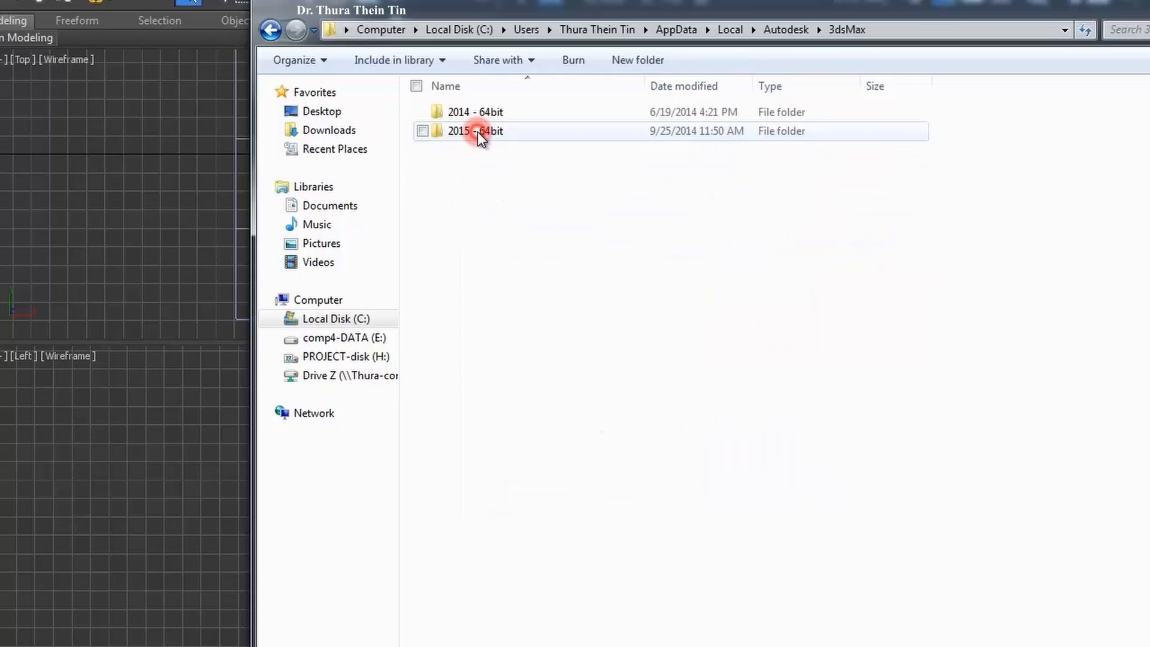
pyautogui.click(570, 392)
# Step: Move the Explorer window aside and examine the version folders 2015 - 64bit and 2014 - 64bit by selecting each in turn
pyautogui.moveTo(561, 45); pyautogui.dragTo(783, 71)
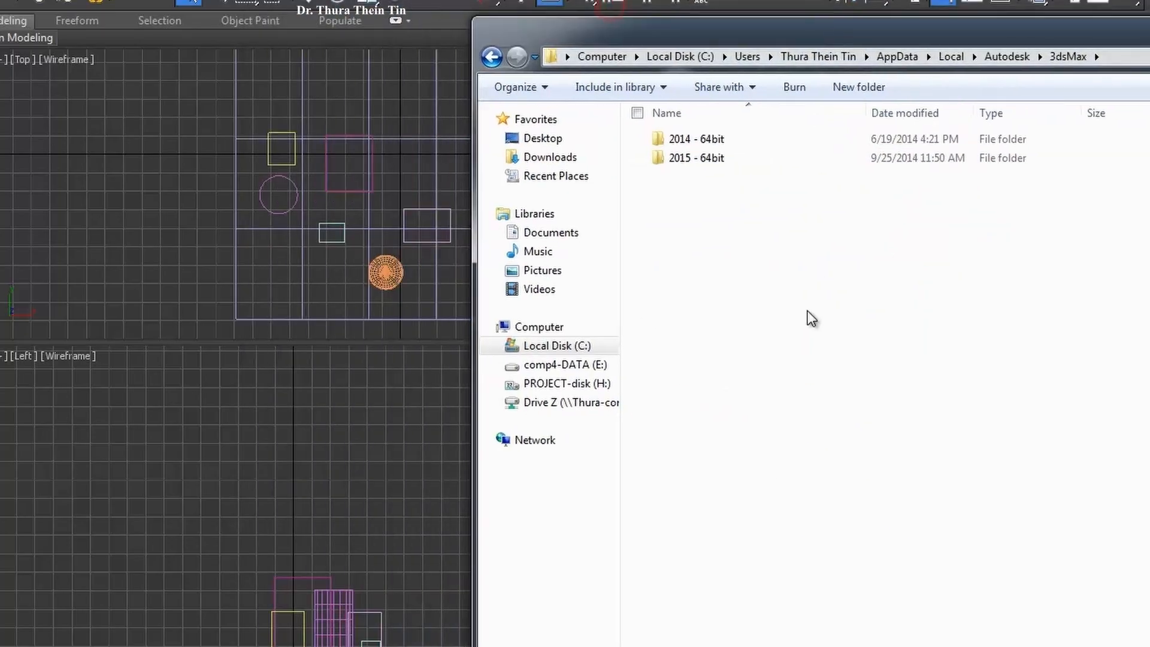
pyautogui.click(808, 317)
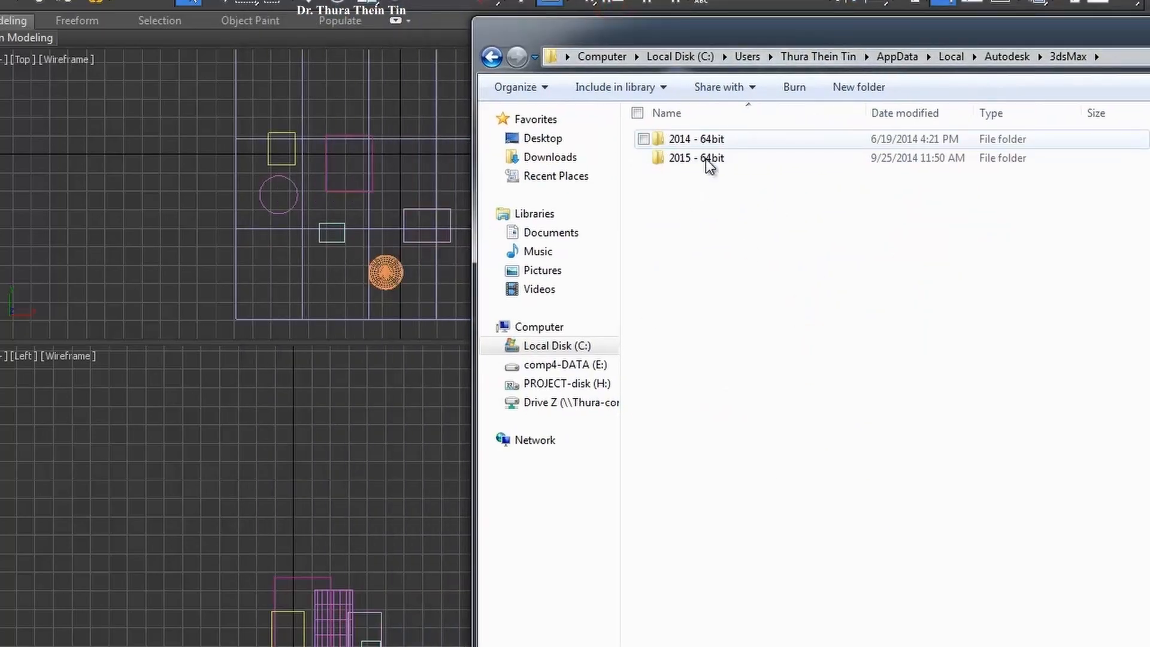
pyautogui.click(703, 348)
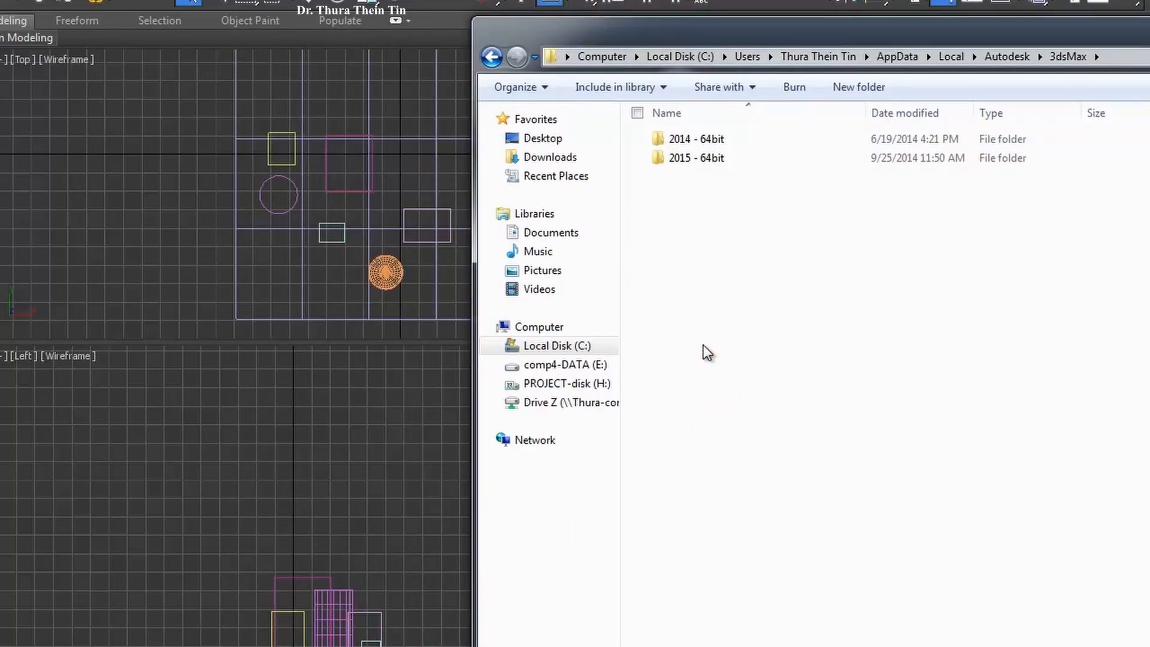
pyautogui.click(786, 325)
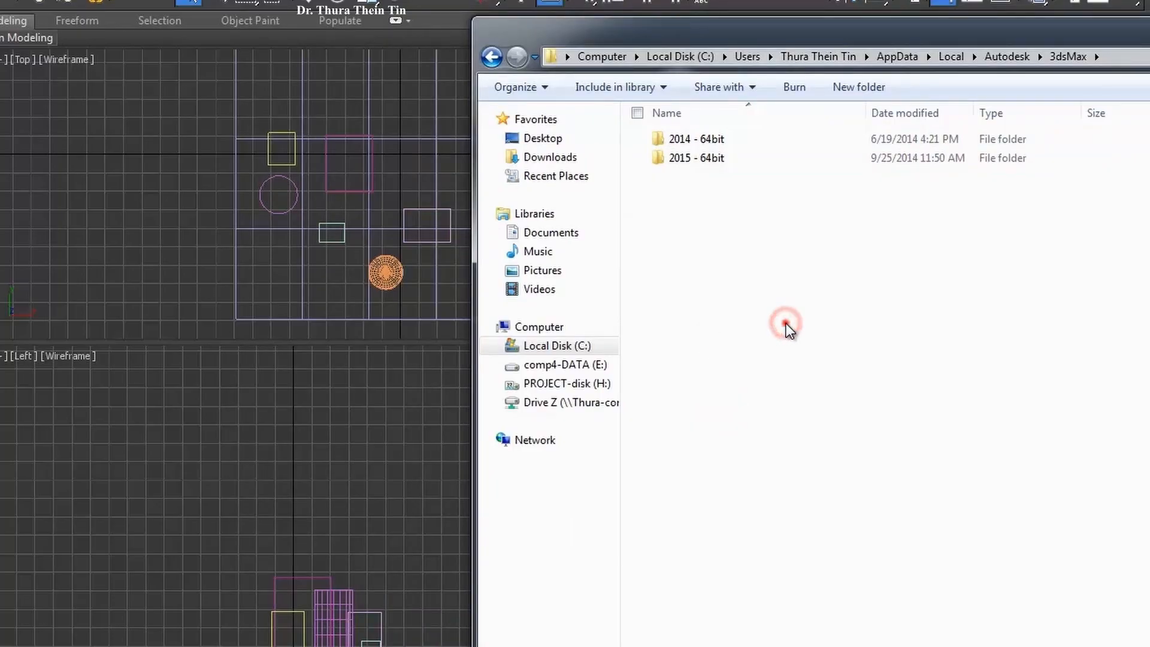
pyautogui.click(677, 161)
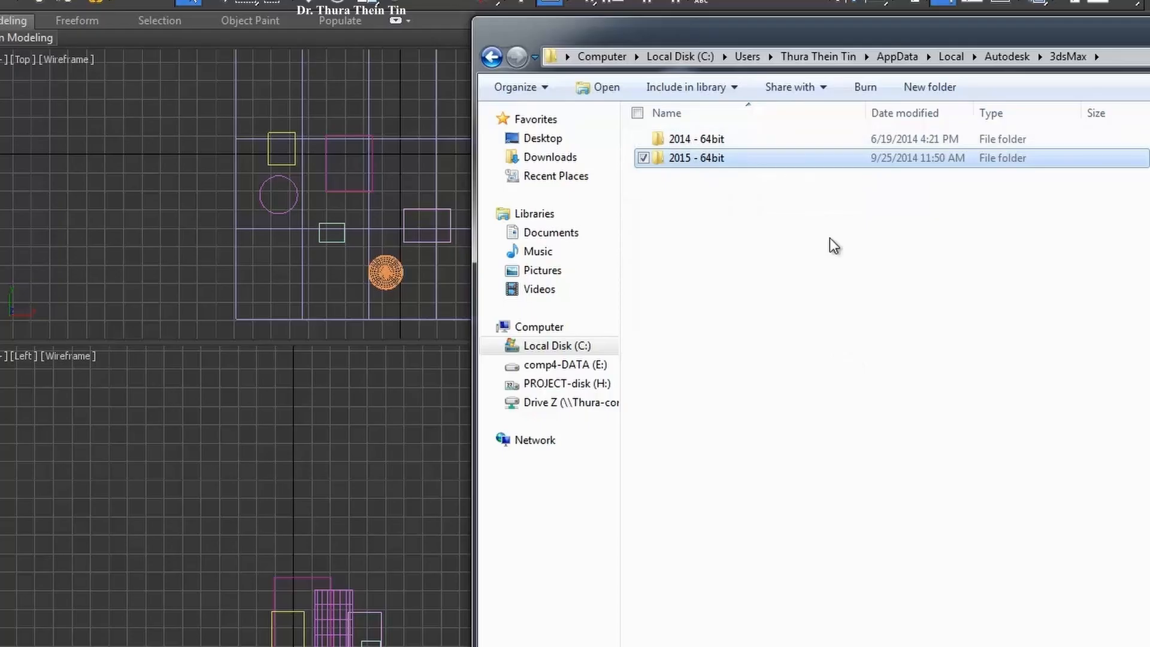
pyautogui.click(801, 315)
pyautogui.click(690, 140)
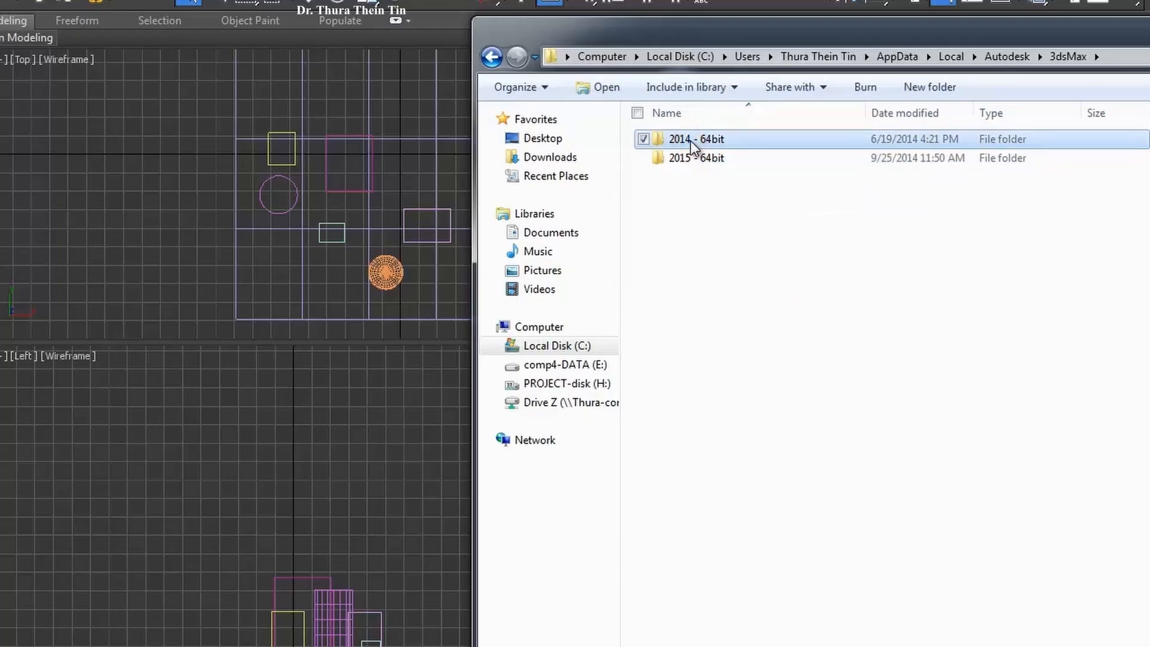
pyautogui.click(885, 368)
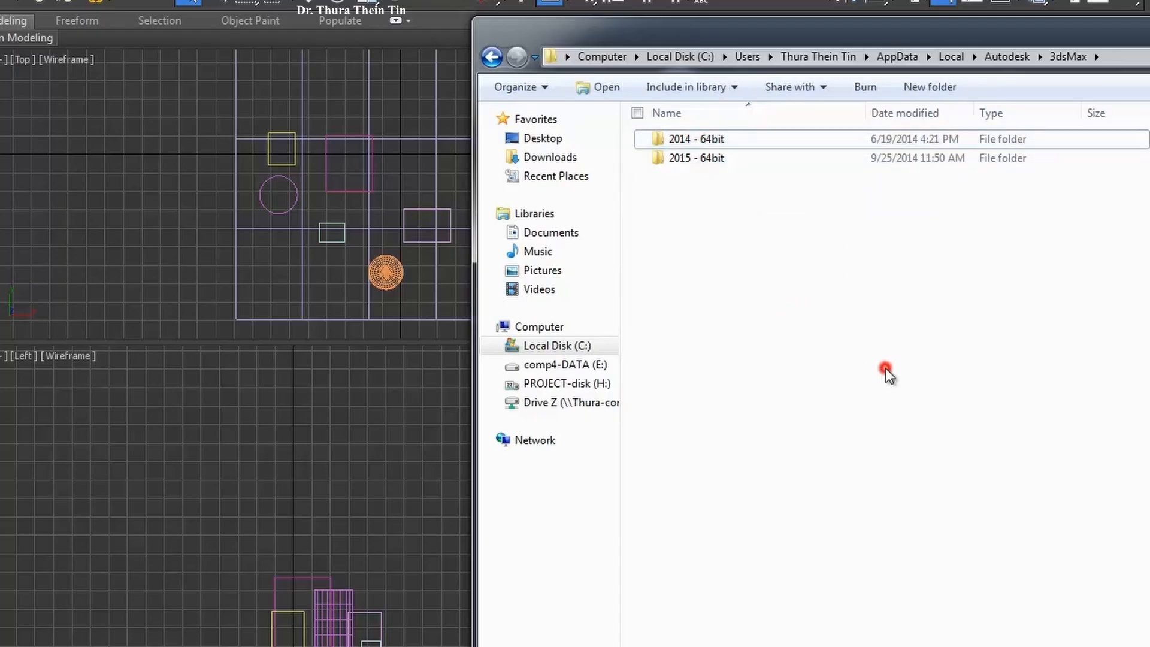
pyautogui.click(712, 142)
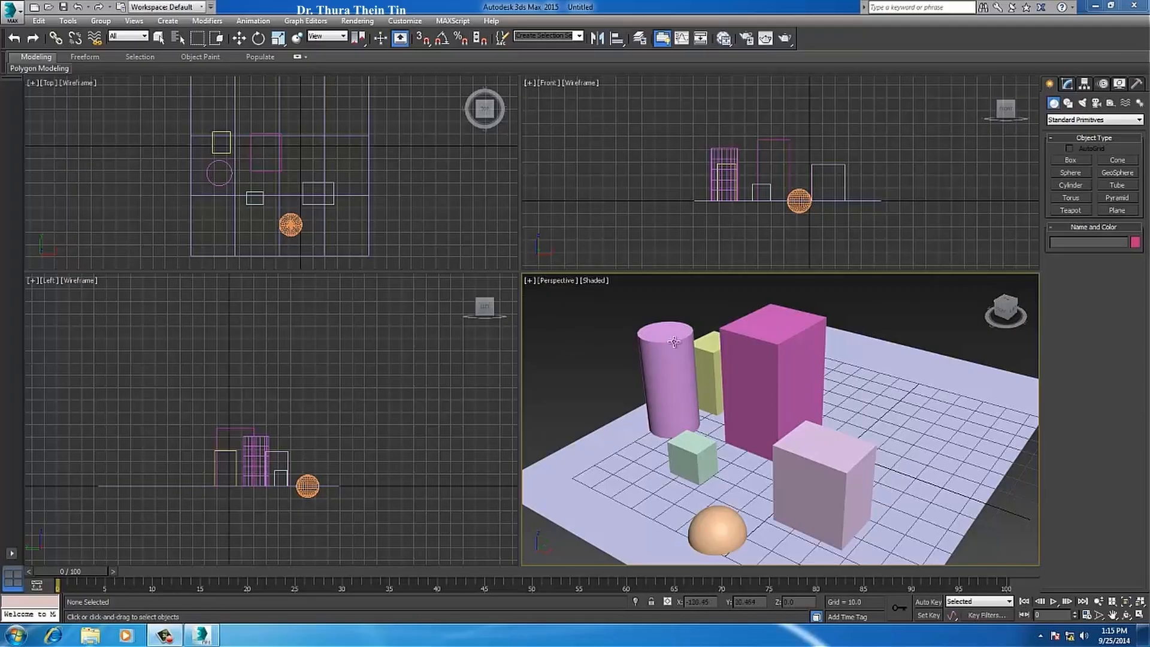
# Step: Back in 3ds Max, select the cylinder and the tall magenta box in Perspective, and clear the selection in the Front viewport
pyautogui.click(661, 356)
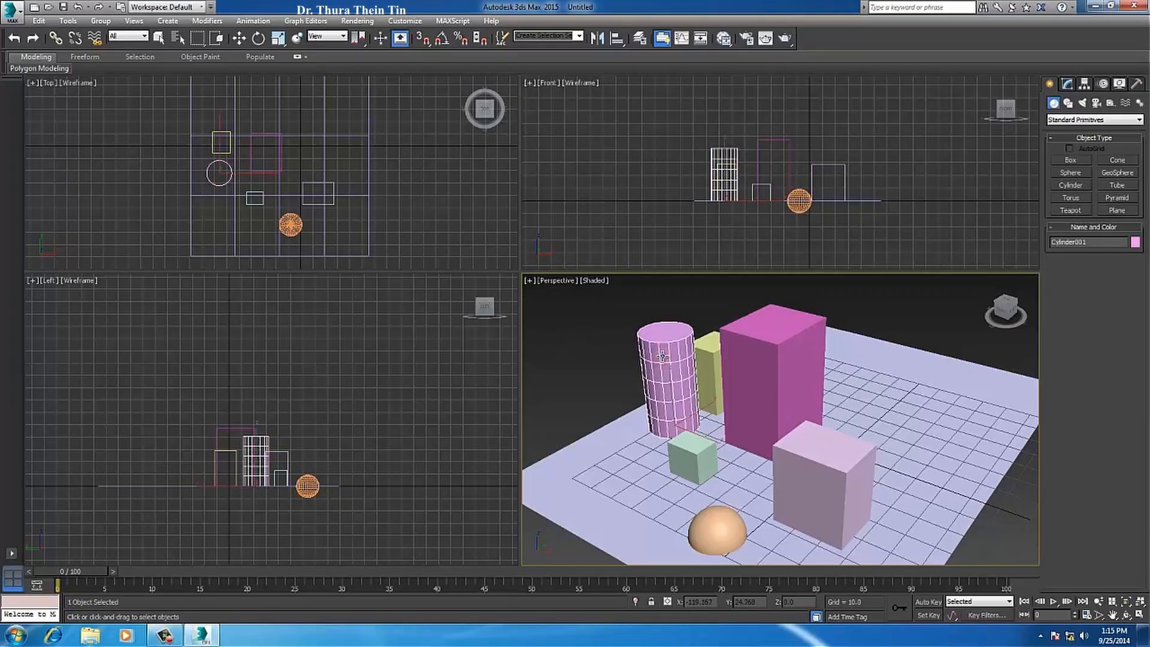
pyautogui.click(776, 352)
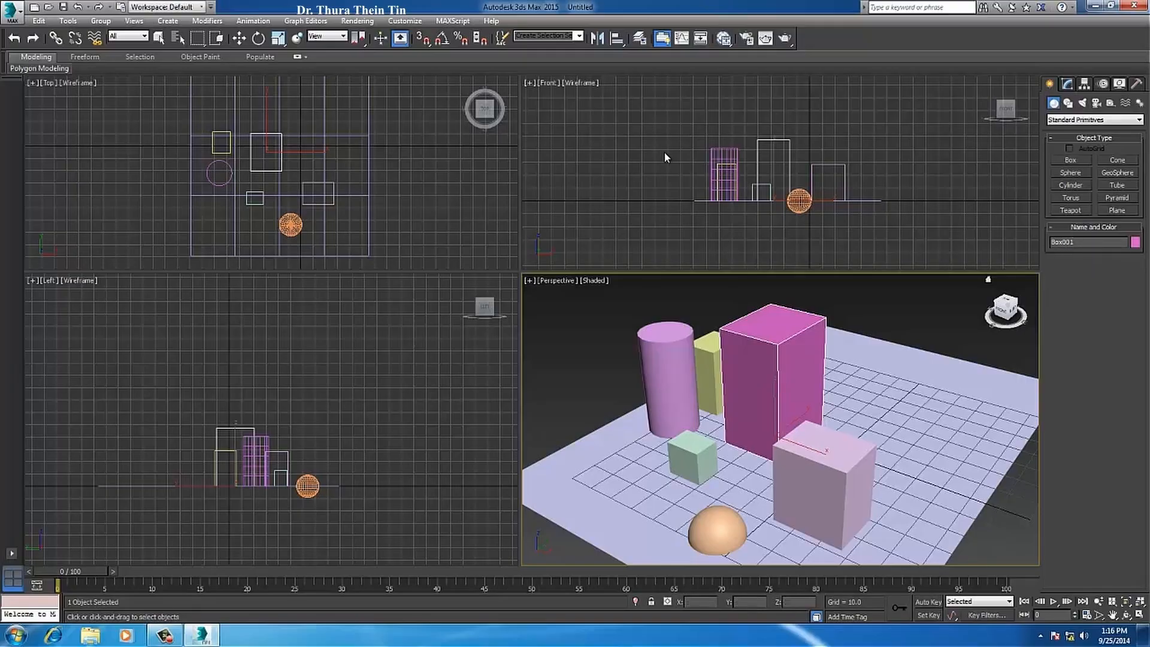
pyautogui.click(687, 148)
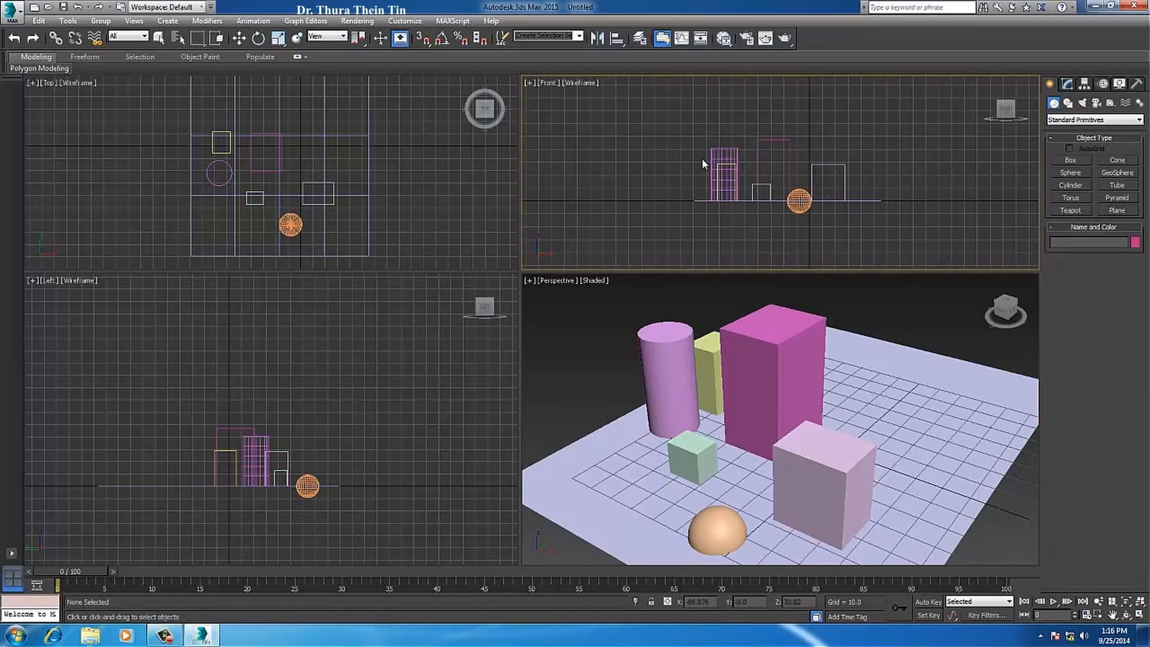
# Step: Select the tall box in the Front viewport, activate the Top viewport without deselecting it, and select Box002 there
pyautogui.click(788, 154)
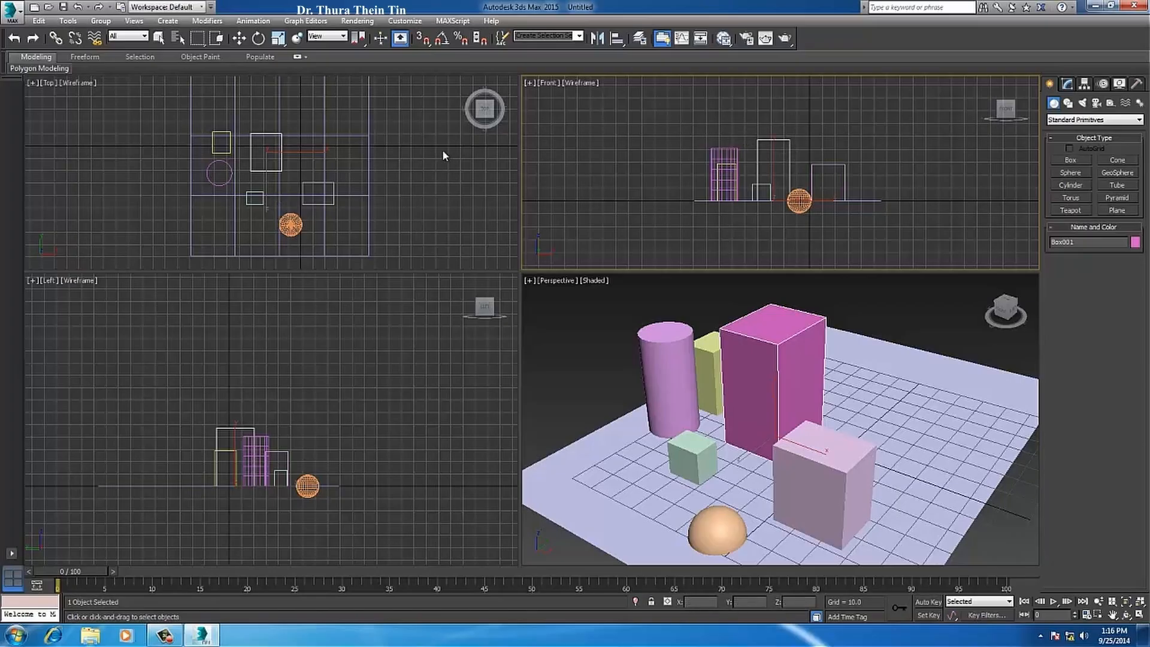
pyautogui.rightClick(87, 129)
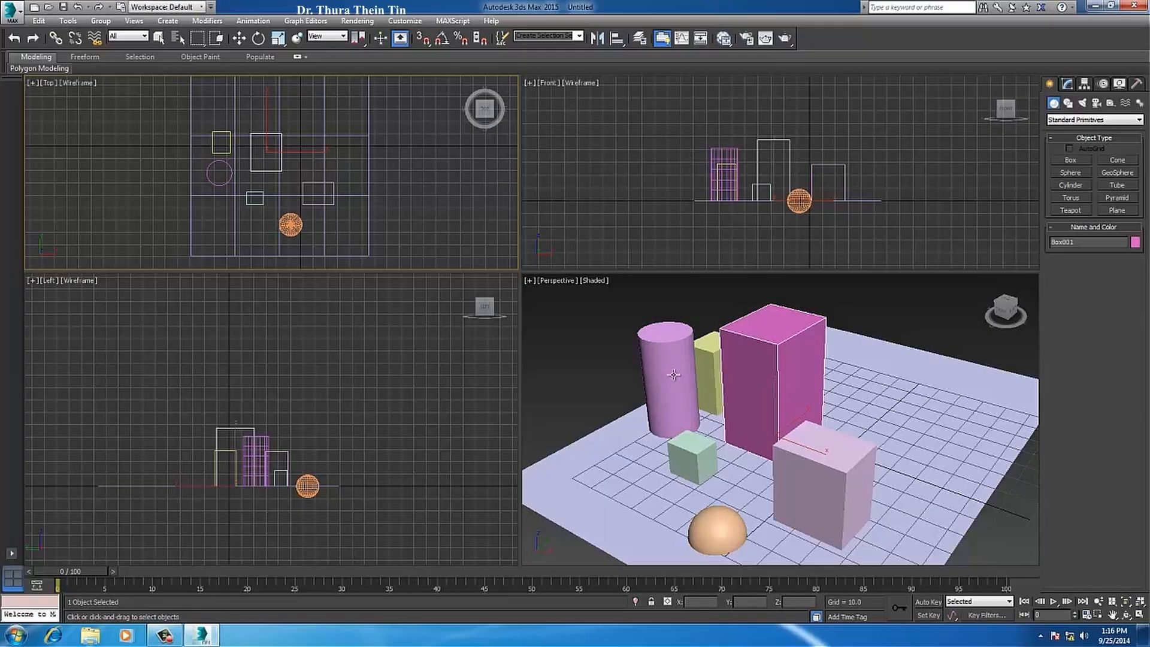
pyautogui.click(333, 187)
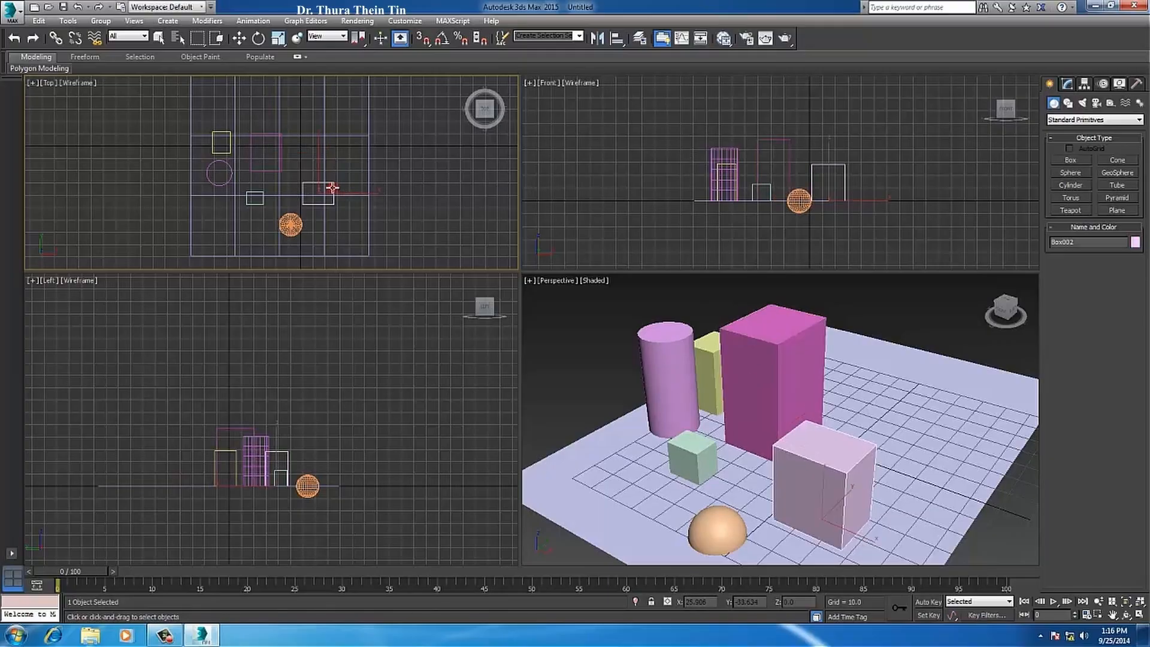
# Step: Activate the Front viewport with Box002 still selected, and create a teapot of about 14.65 radius on the plane's empty far side in Perspective
pyautogui.rightClick(566, 112)
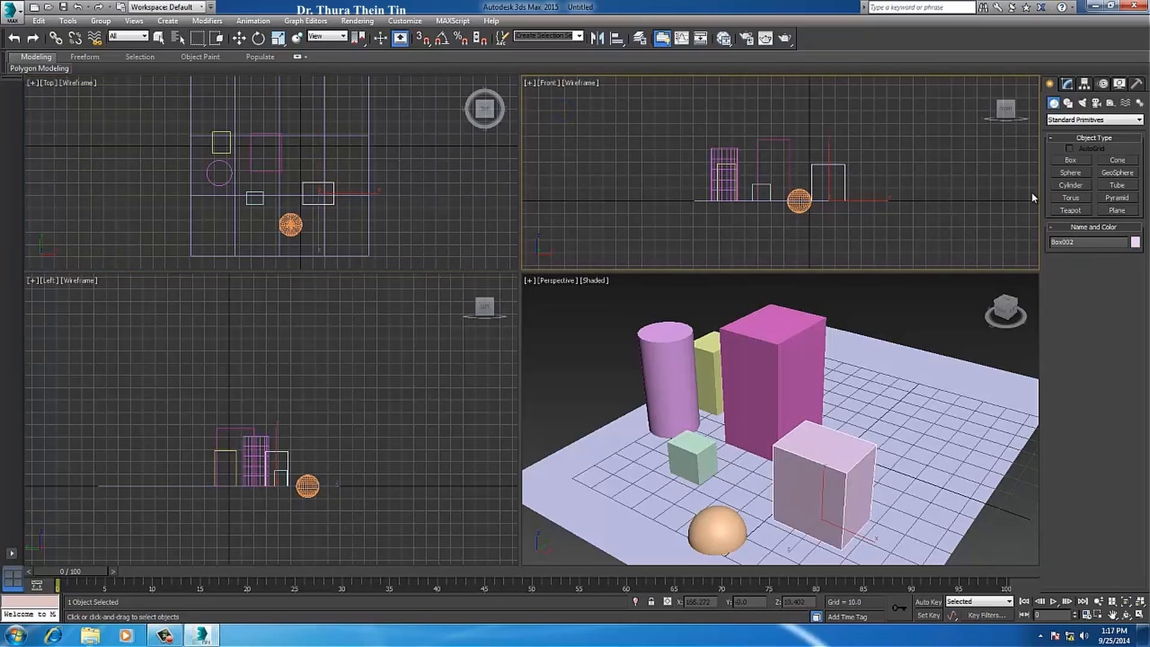
pyautogui.click(1071, 211)
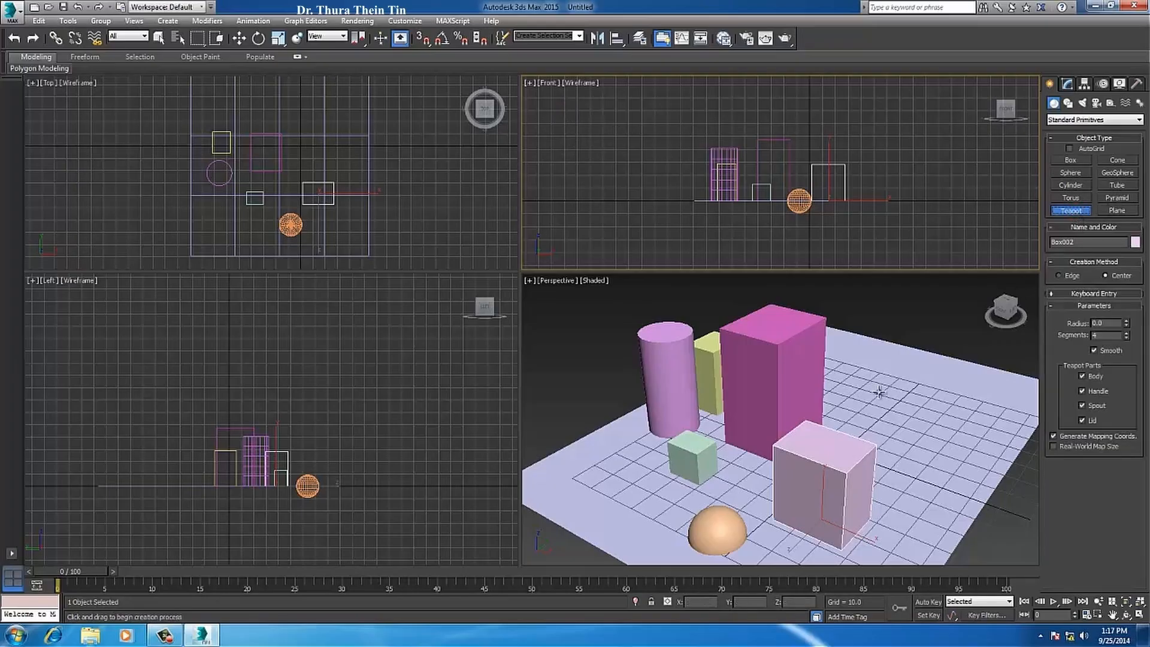
pyautogui.moveTo(911, 384); pyautogui.dragTo(906, 395)
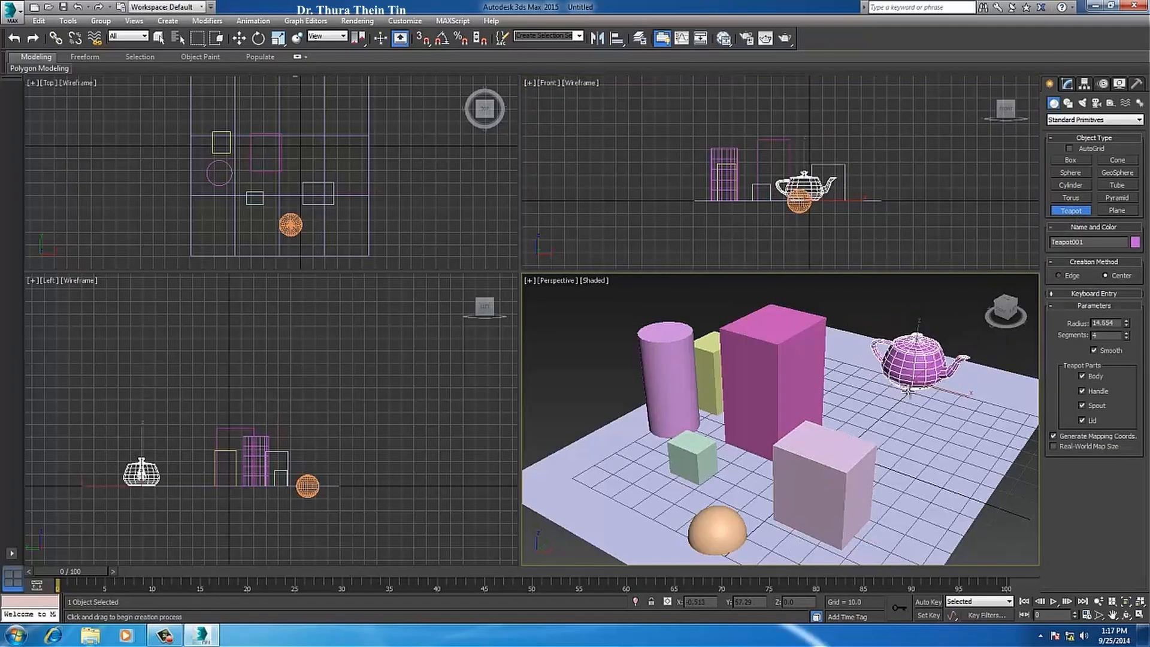
pyautogui.rightClick(868, 319)
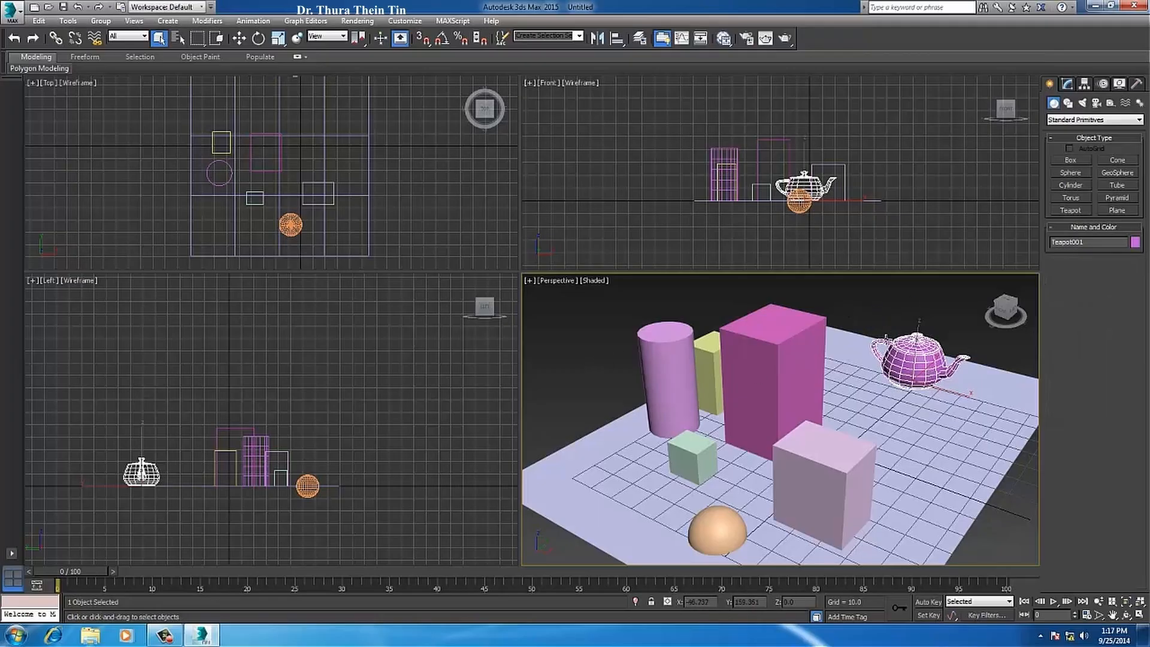
# Step: Clear the teapot selection in Perspective, and activate the Left, Front, Top and again Left viewports in turn
pyautogui.rightClick(875, 320)
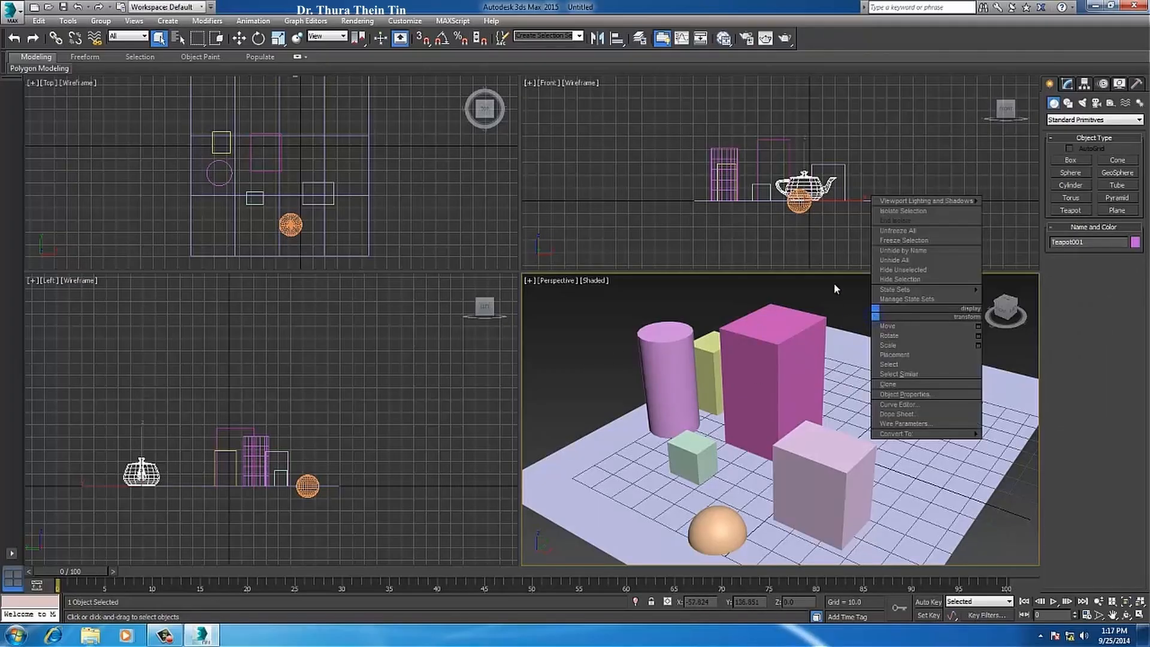
pyautogui.click(846, 307)
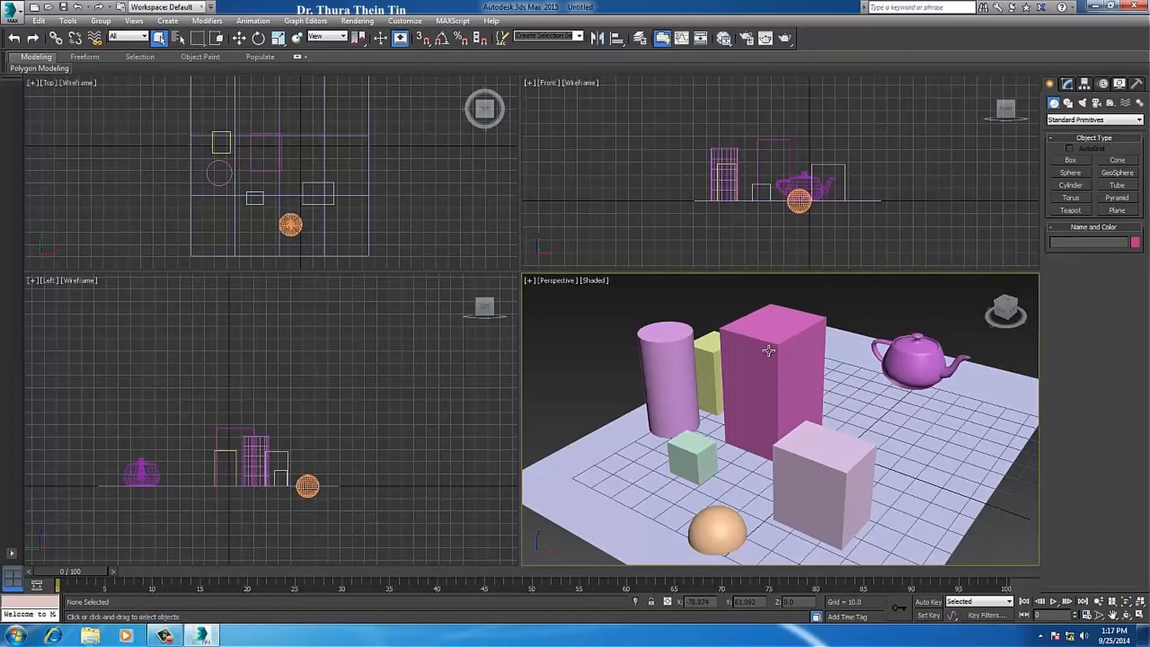
pyautogui.click(424, 331)
pyautogui.click(624, 135)
pyautogui.click(402, 139)
pyautogui.click(364, 408)
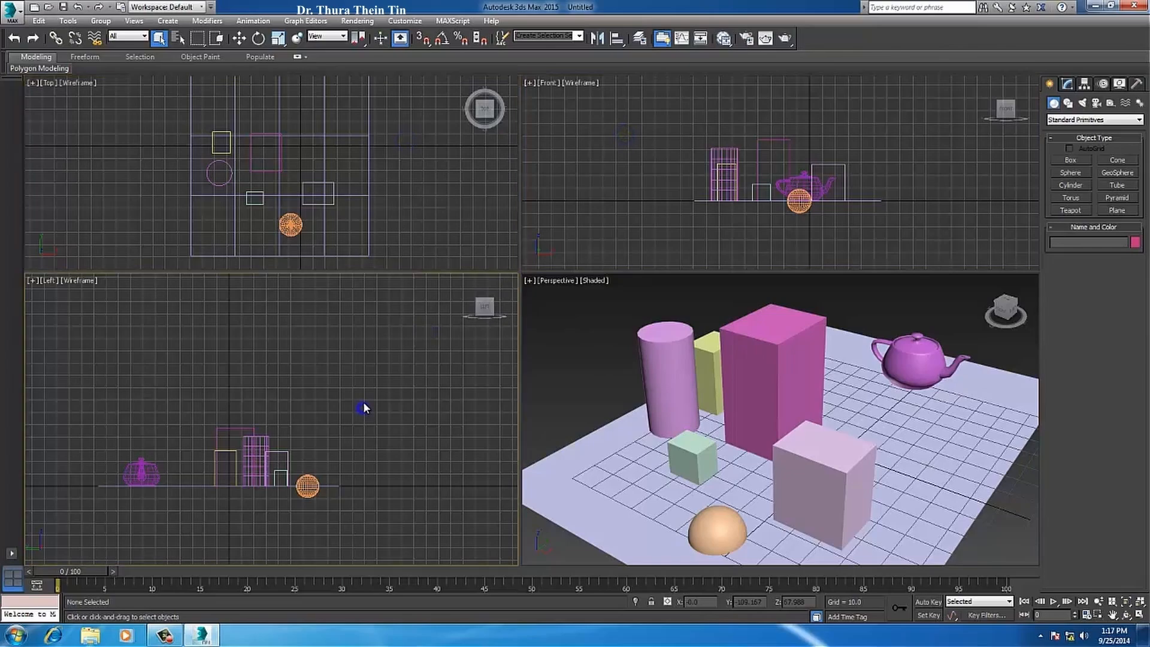
# Step: Practise the Zoom tool in the Left viewport and leave the tool
pyautogui.click(1100, 602)
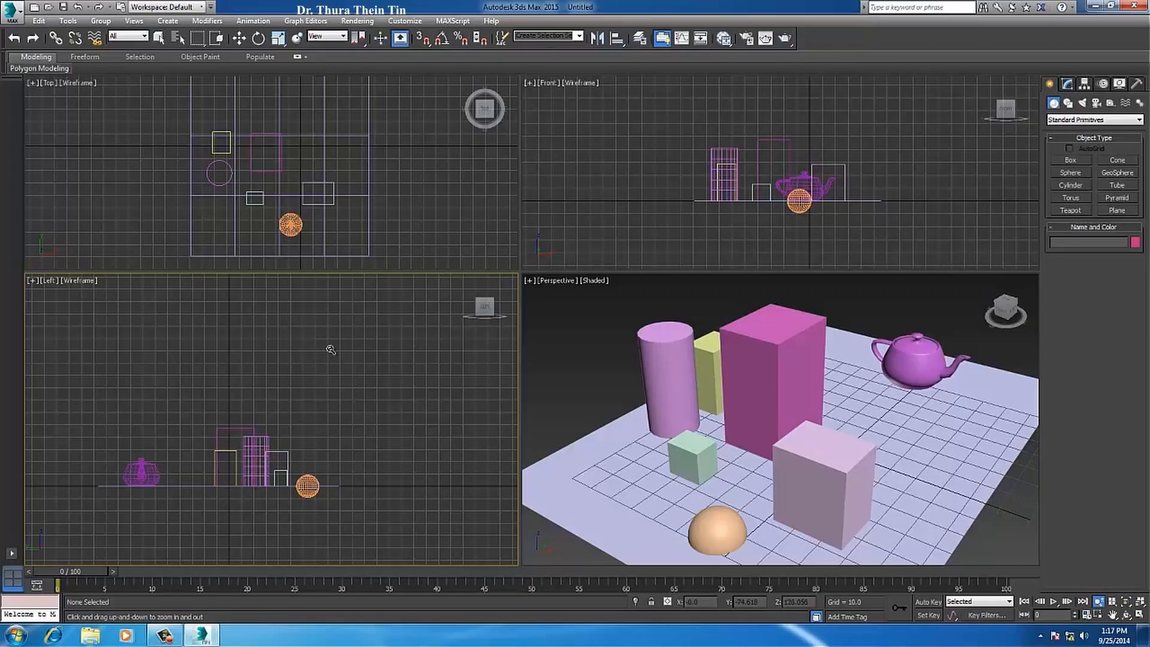
pyautogui.moveTo(328, 351)
pyautogui.mouseDown()
pyautogui.moveTo(302, 317)
pyautogui.moveTo(347, 348)
pyautogui.moveTo(342, 384)
pyautogui.moveTo(373, 333)
pyautogui.moveTo(386, 433)
pyautogui.moveTo(388, 355)
pyautogui.moveTo(388, 408)
pyautogui.mouseUp()
pyautogui.press('q')
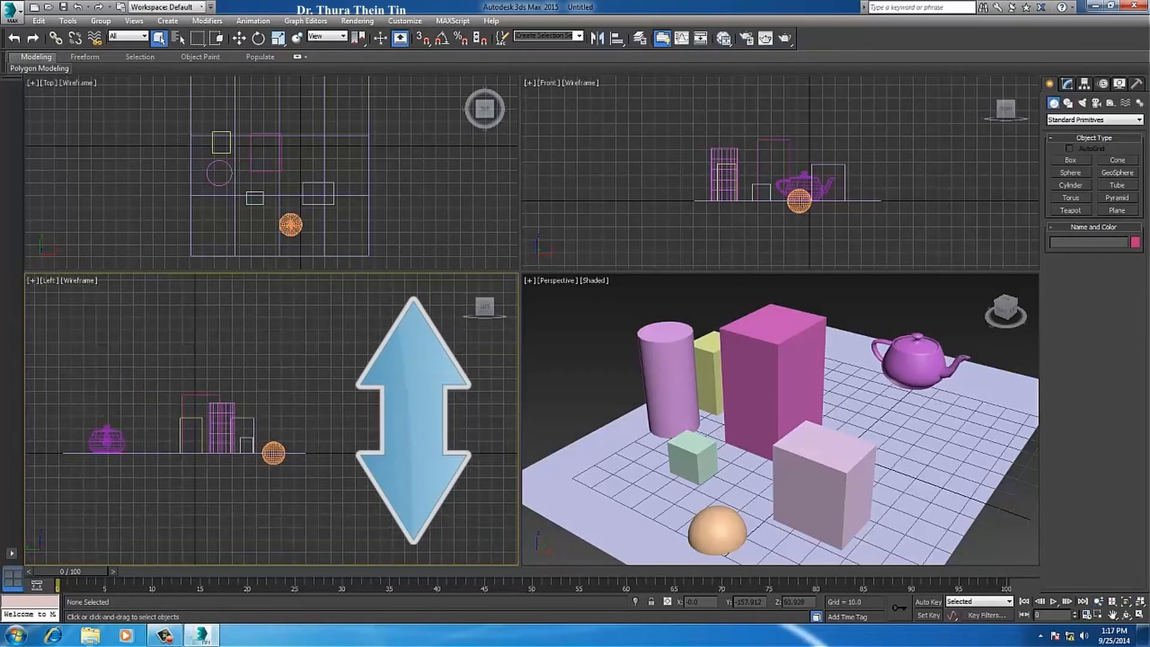
pyautogui.click(1099, 603)
pyautogui.press('q')
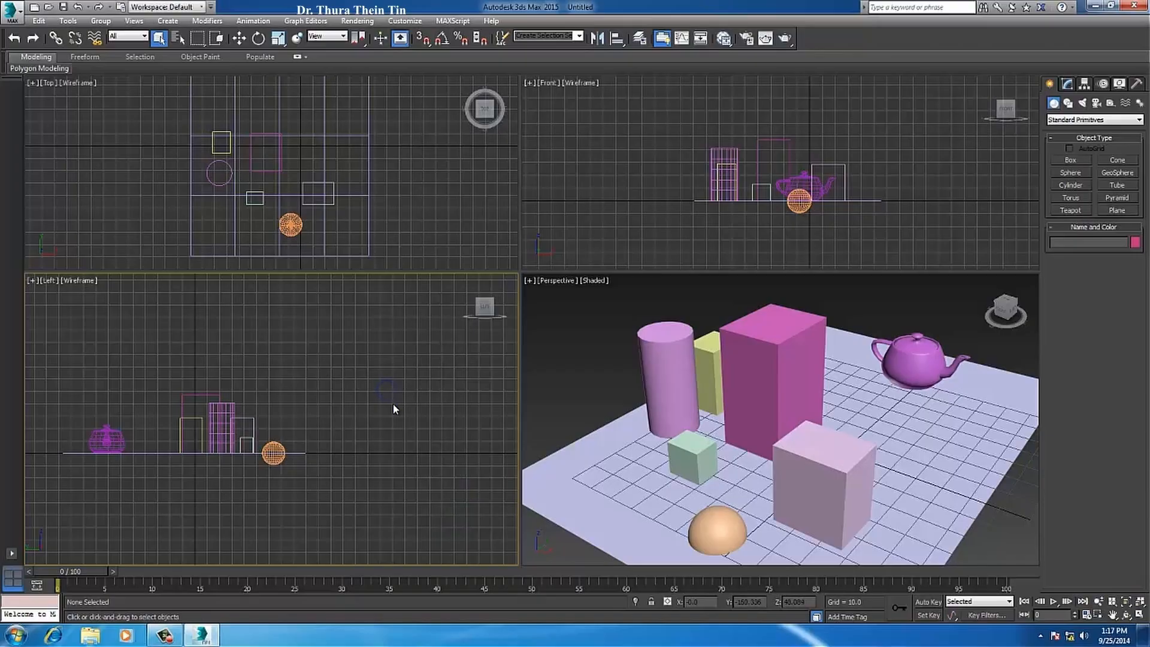
pyautogui.click(1100, 602)
pyautogui.rightClick(425, 376)
# Step: Pan the Perspective view with the Pan tool and exit the tool
pyautogui.click(1113, 615)
pyautogui.moveTo(561, 439); pyautogui.dragTo(809, 428)
pyautogui.rightClick(808, 428)
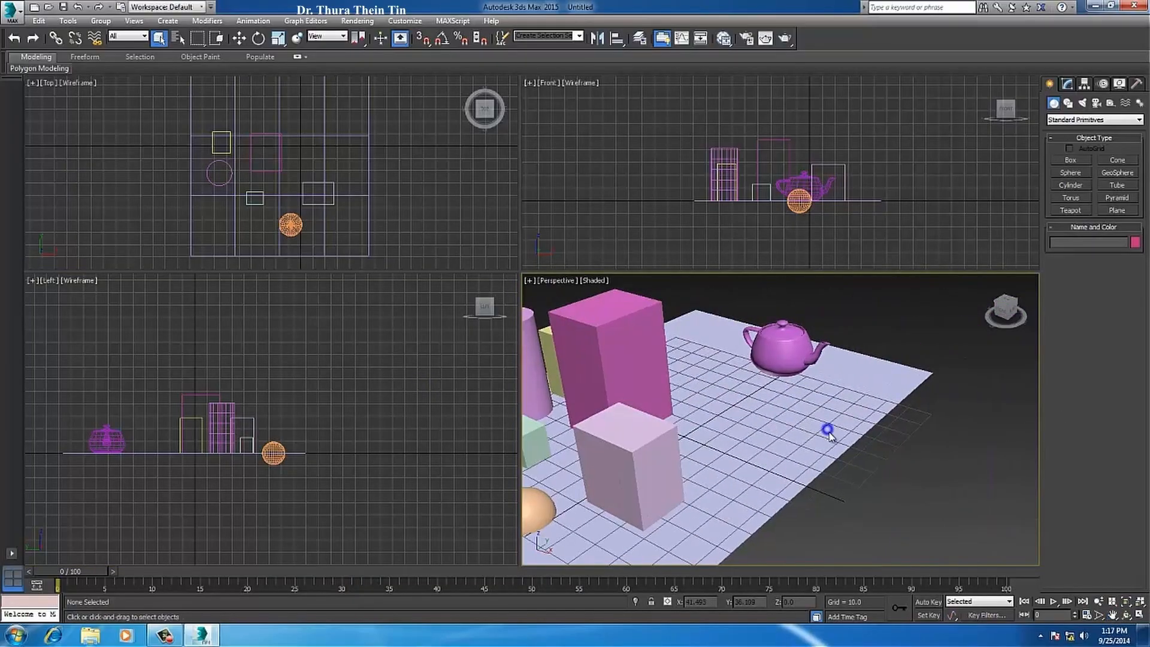
# Step: Orbit the Perspective view around the teapot to view the scene from several sides and from a low angle
pyautogui.click(1127, 616)
pyautogui.moveTo(742, 423); pyautogui.dragTo(925, 462)
pyautogui.moveTo(922, 467); pyautogui.dragTo(960, 393)
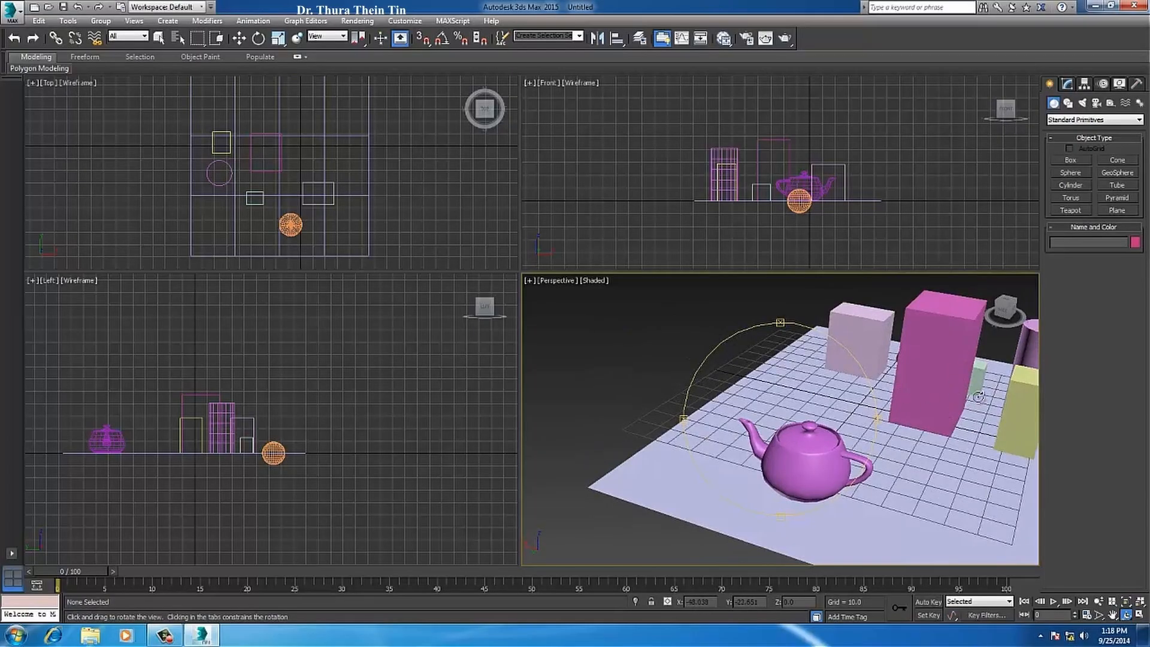
pyautogui.moveTo(977, 396); pyautogui.dragTo(959, 413)
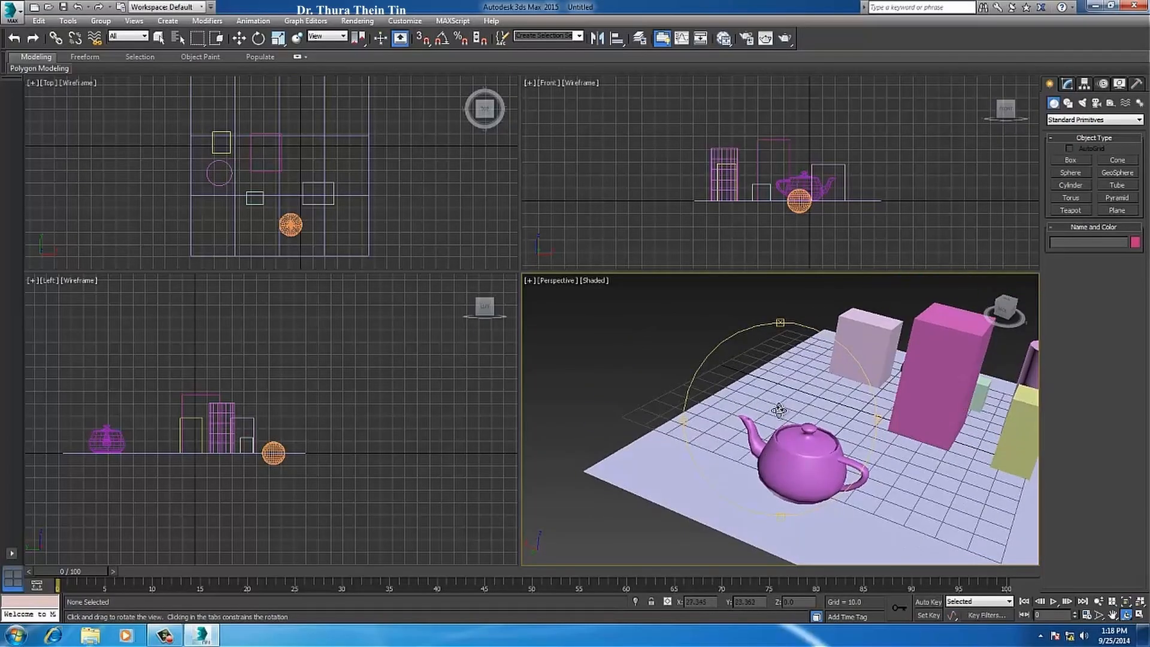
pyautogui.moveTo(778, 410); pyautogui.dragTo(702, 415)
pyautogui.moveTo(932, 432); pyautogui.dragTo(929, 427)
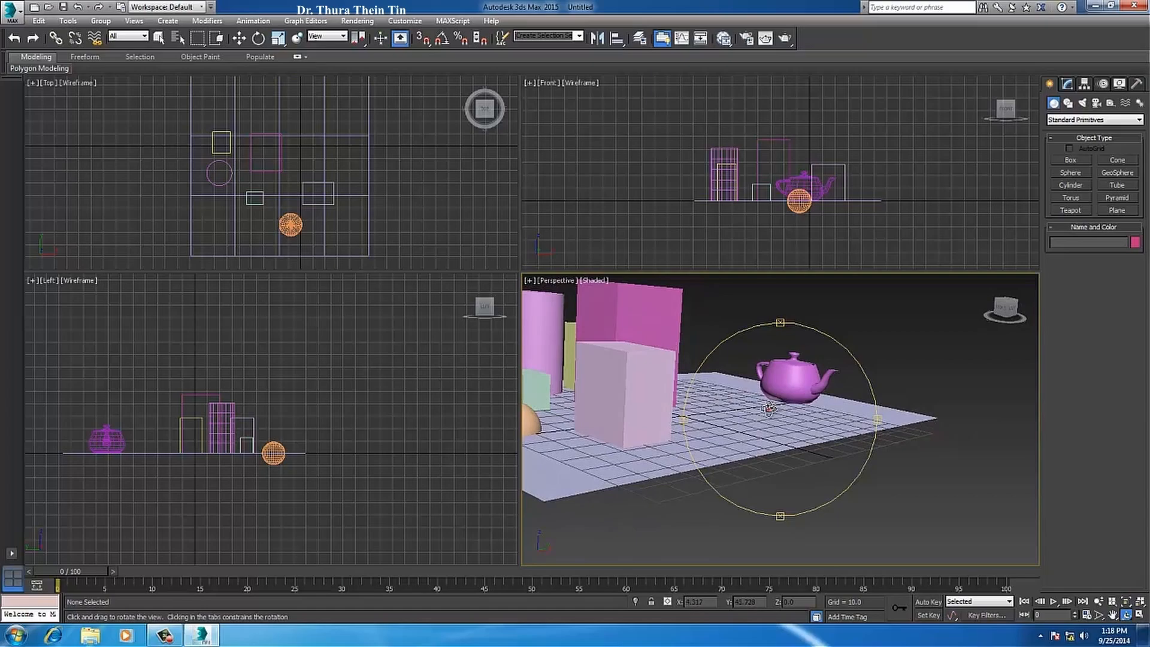
pyautogui.moveTo(769, 408); pyautogui.dragTo(772, 387)
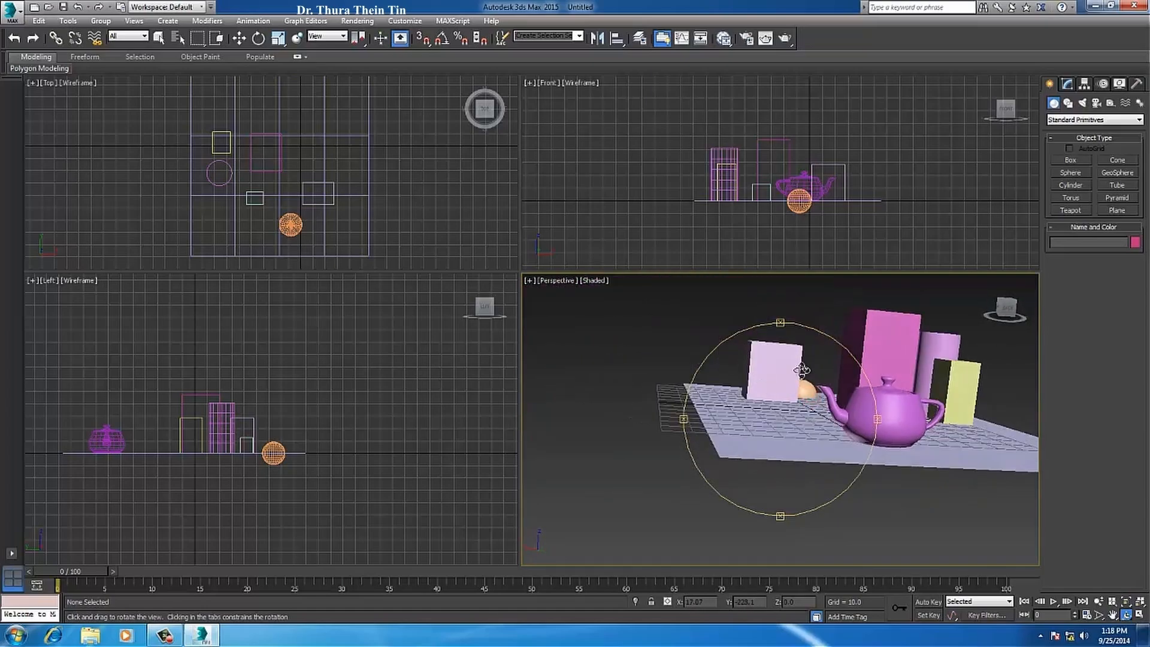
pyautogui.rightClick(793, 397)
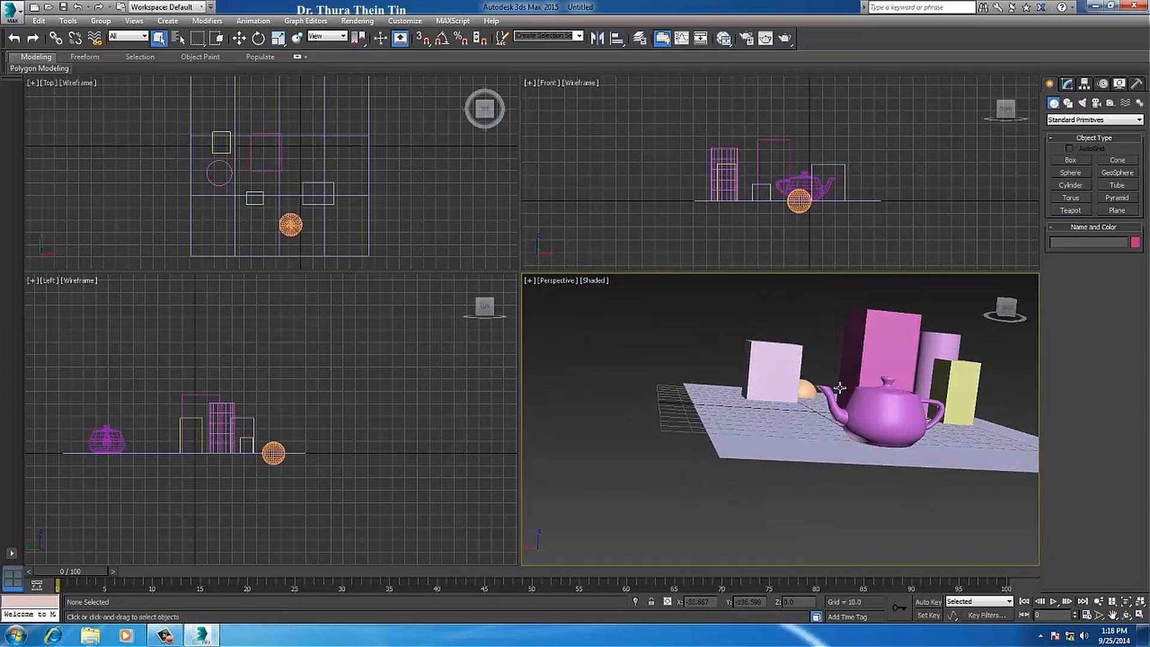
# Step: Recentre the objects in Perspective and orbit to a higher view with the teapot in the foreground
pyautogui.moveTo(840, 388); pyautogui.dragTo(766, 425, button='middle')
pyautogui.click(1126, 616)
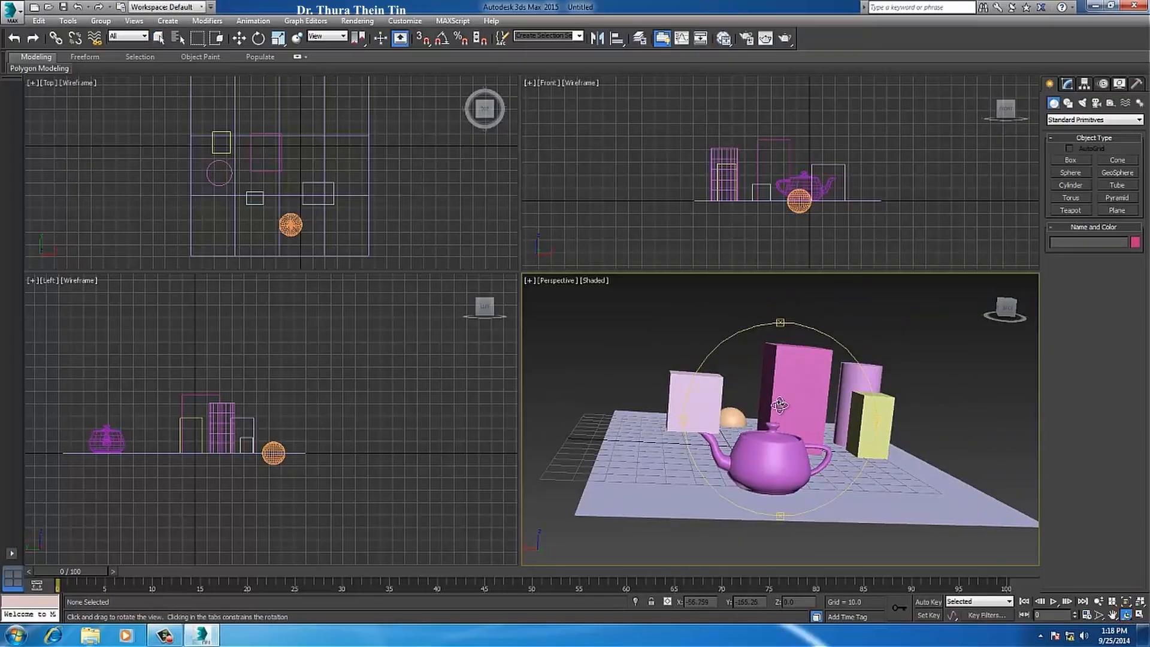
pyautogui.moveTo(794, 374); pyautogui.dragTo(745, 396)
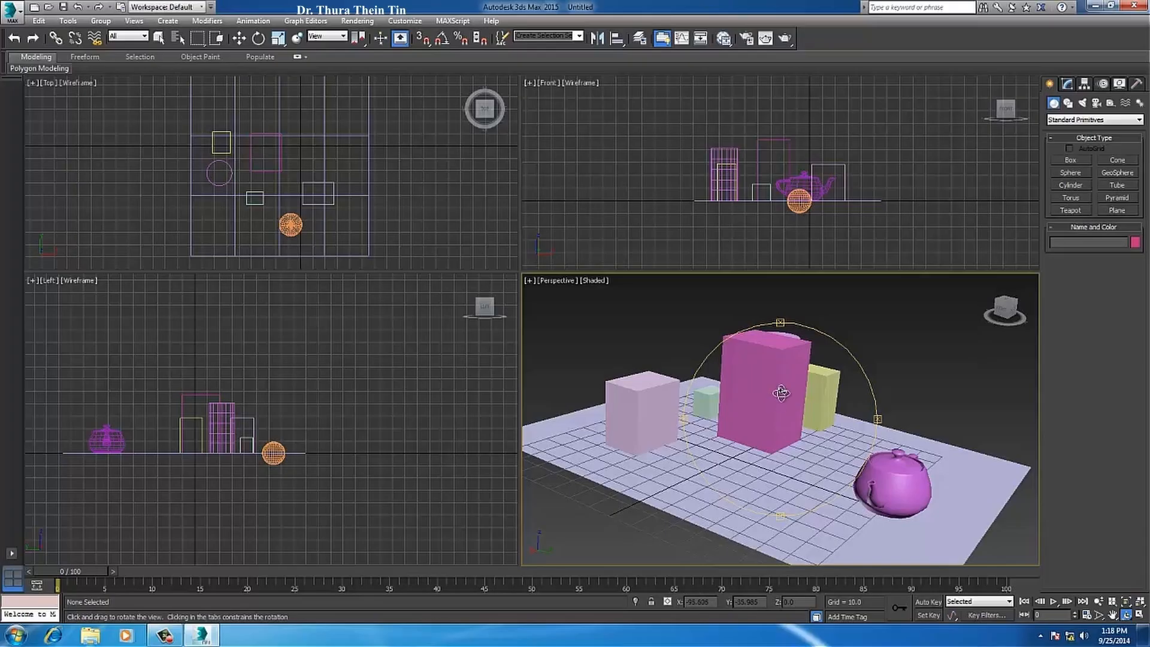
pyautogui.rightClick(780, 398)
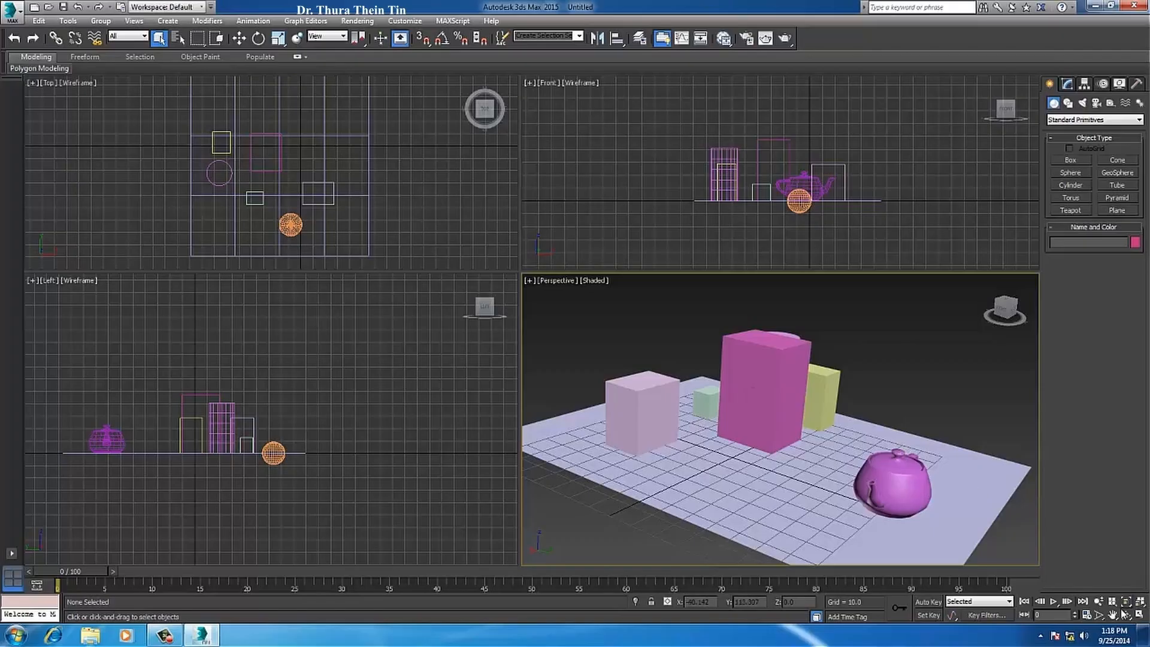
# Step: Zoom the Perspective view in slightly with the Zoom tool and shift it slightly with the Pan tool
pyautogui.click(1099, 601)
pyautogui.moveTo(643, 375); pyautogui.dragTo(677, 366)
pyautogui.rightClick(677, 365)
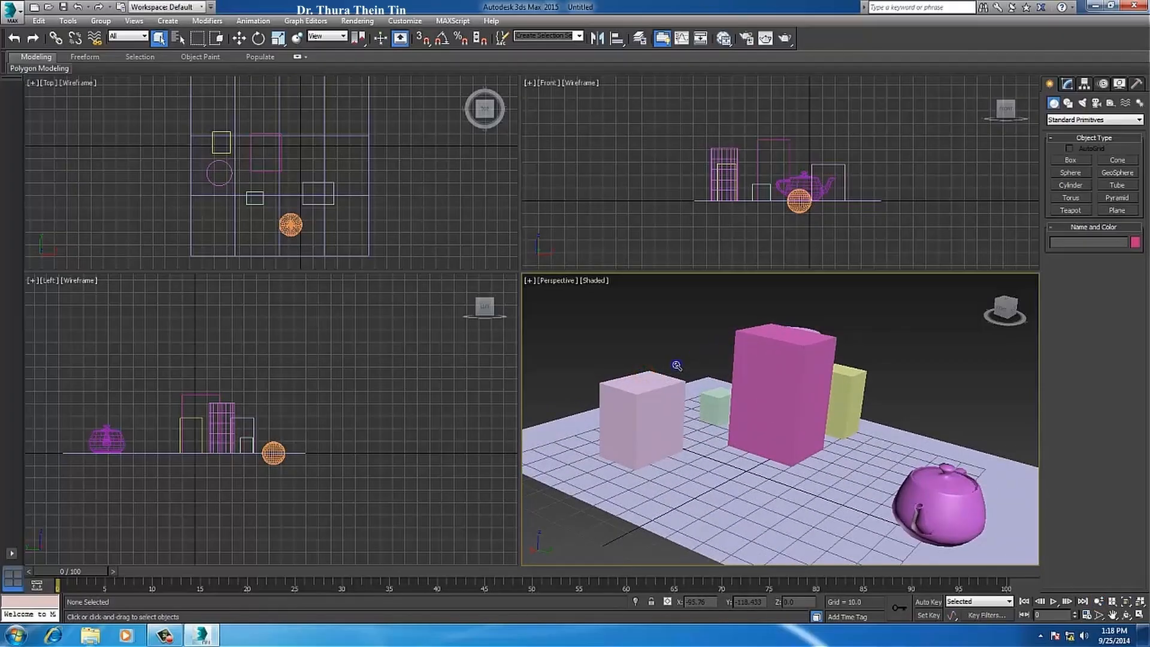
pyautogui.click(1112, 615)
pyautogui.moveTo(788, 435); pyautogui.dragTo(805, 433)
pyautogui.rightClick(805, 432)
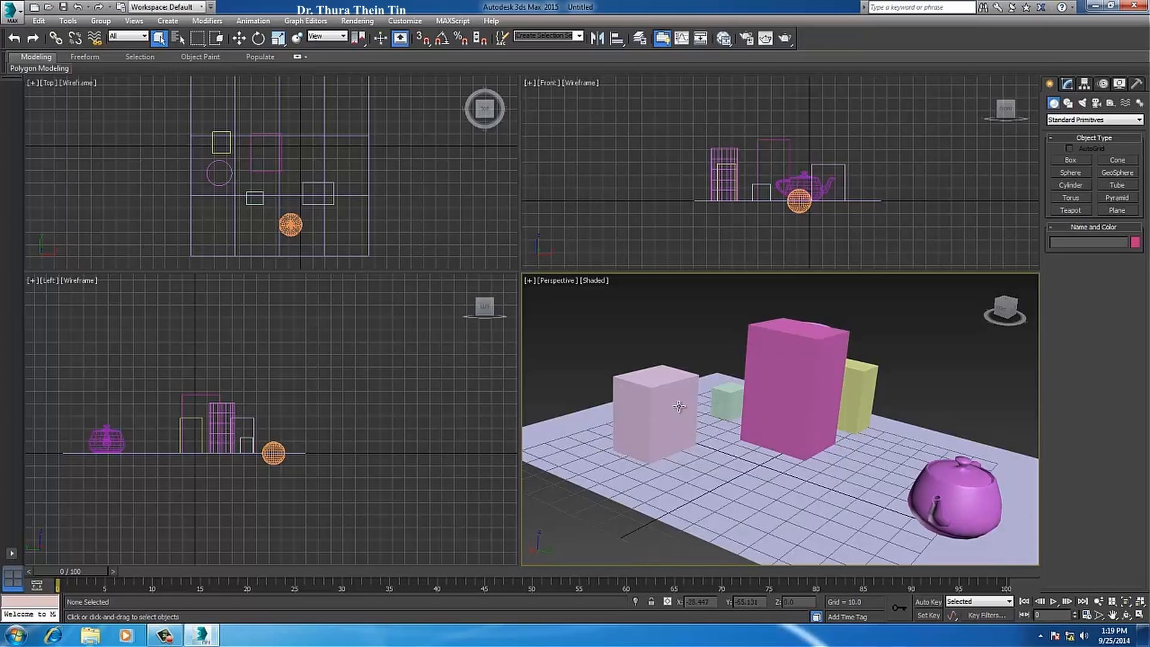
# Step: Zoom the Perspective view out and in repeatedly without a navigation tool, and pan across the boxes
pyautogui.scroll(-5, 726, 448)
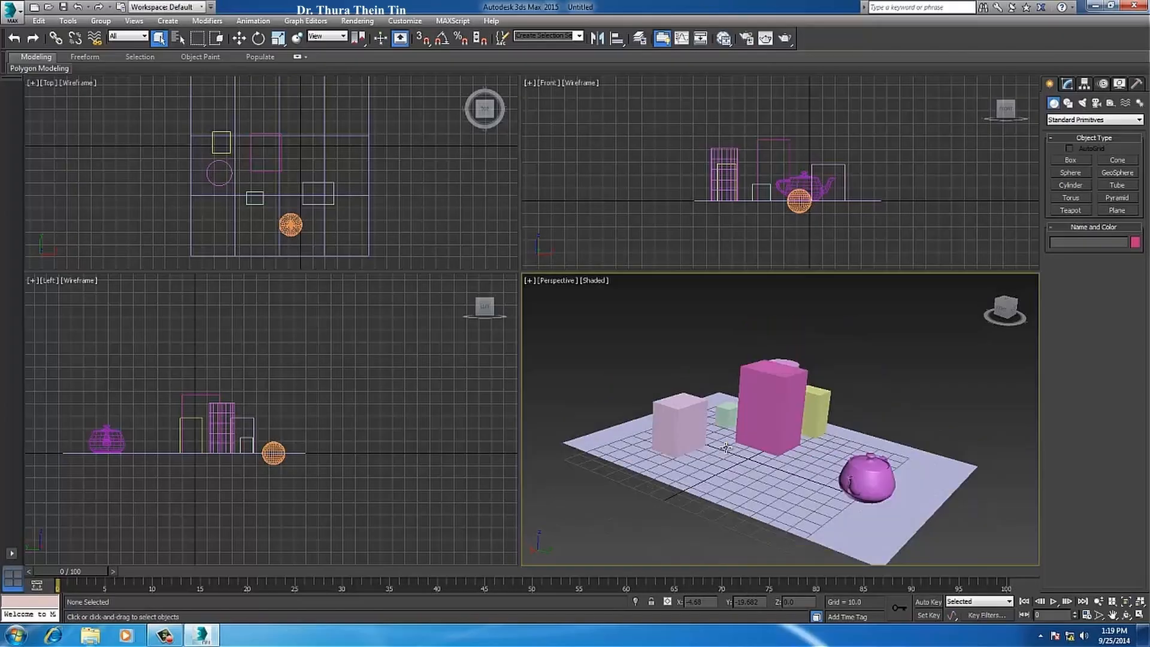
pyautogui.scroll(5, 726, 448)
pyautogui.scroll(-8, 727, 446)
pyautogui.scroll(8, 727, 445)
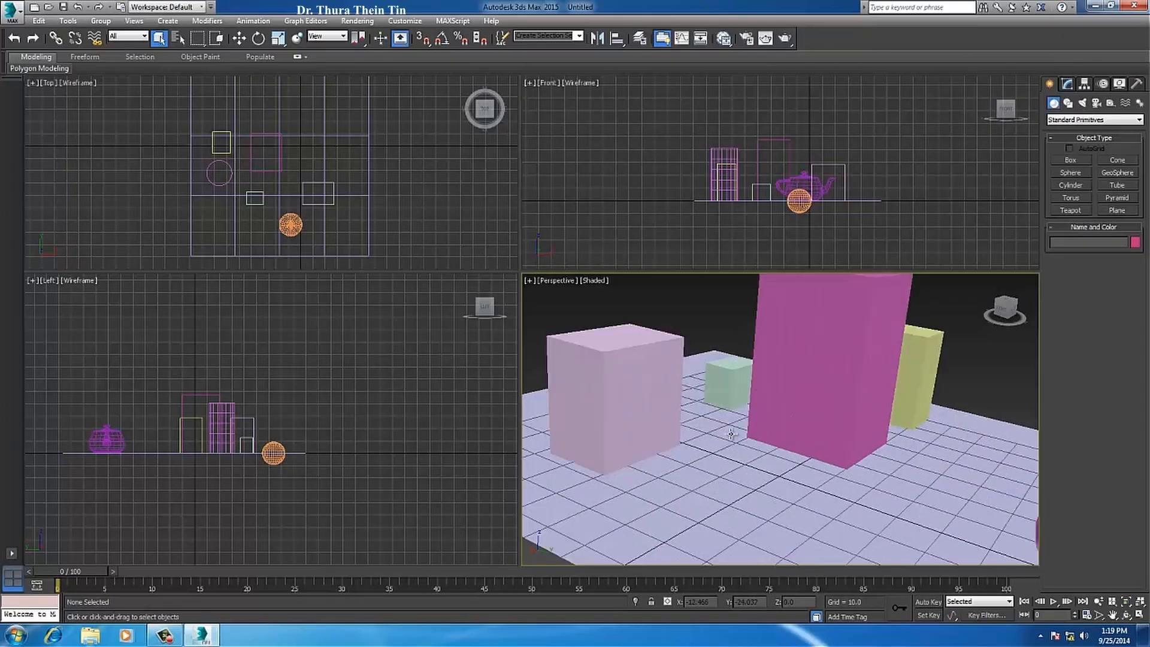
pyautogui.scroll(-5, 727, 444)
pyautogui.scroll(5, 856, 430)
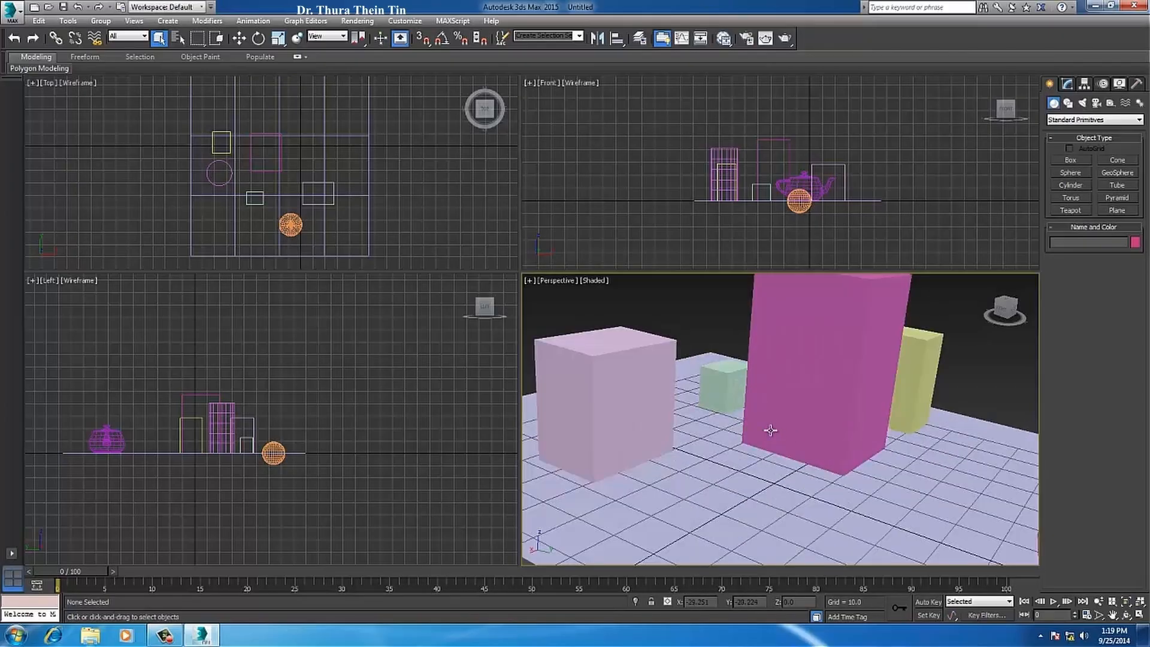
pyautogui.moveTo(770, 430); pyautogui.dragTo(792, 448, button='middle')
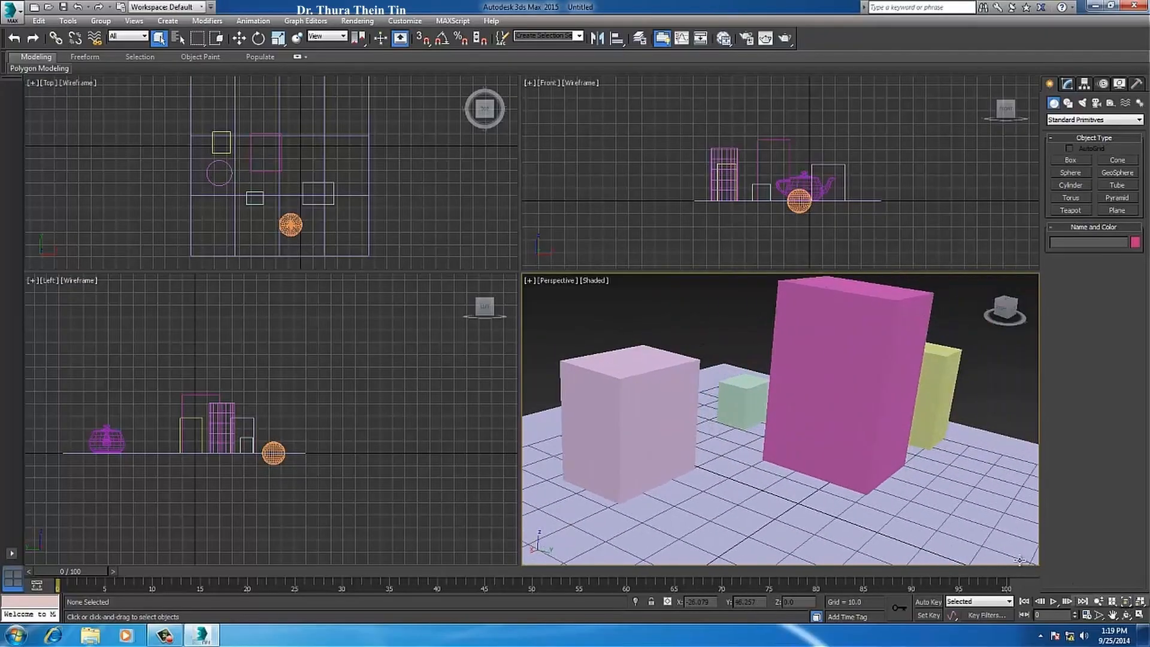
pyautogui.moveTo(729, 432); pyautogui.dragTo(631, 432, button='middle')
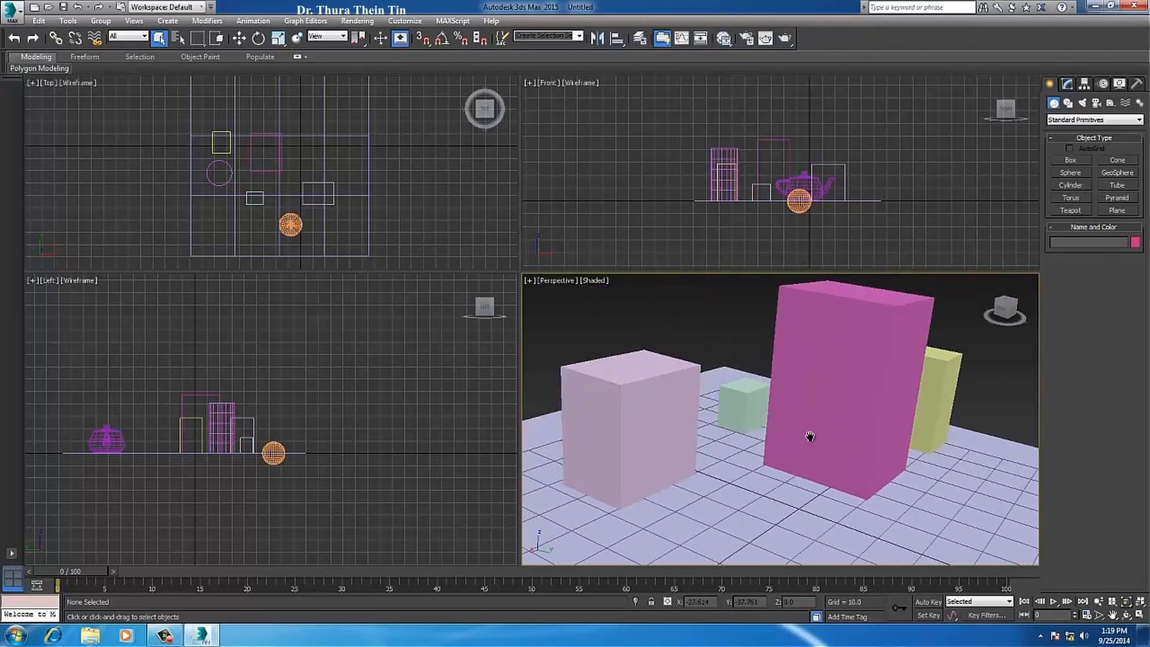
pyautogui.moveTo(736, 437)
pyautogui.mouseDown(button='middle')
pyautogui.moveTo(686, 438)
pyautogui.moveTo(737, 437)
pyautogui.moveTo(722, 437)
pyautogui.mouseUp(button='middle')
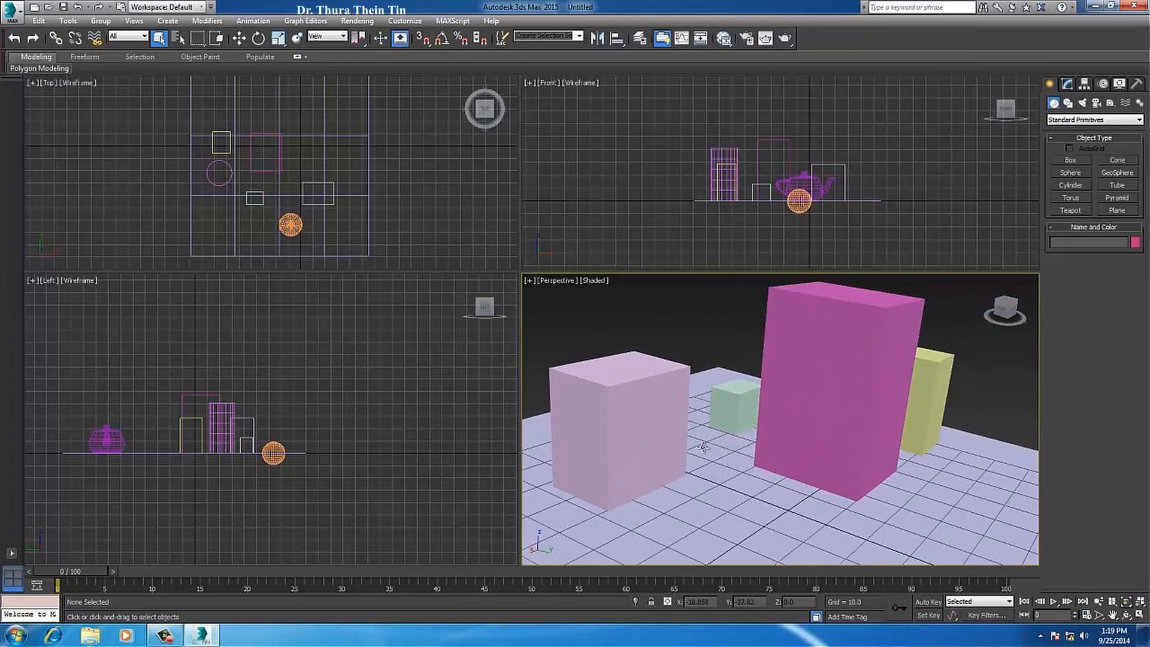
# Step: Select the ground plane in Perspective, open its quad menu and dismiss it without choosing a command
pyautogui.click(740, 452)
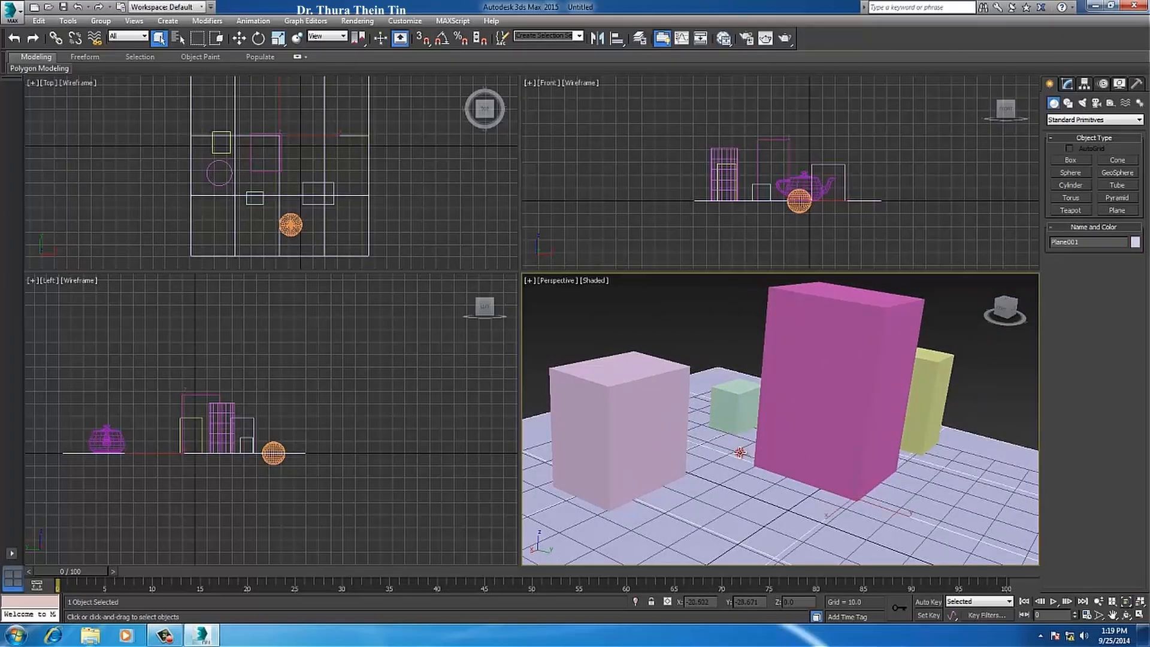
pyautogui.rightClick(765, 441)
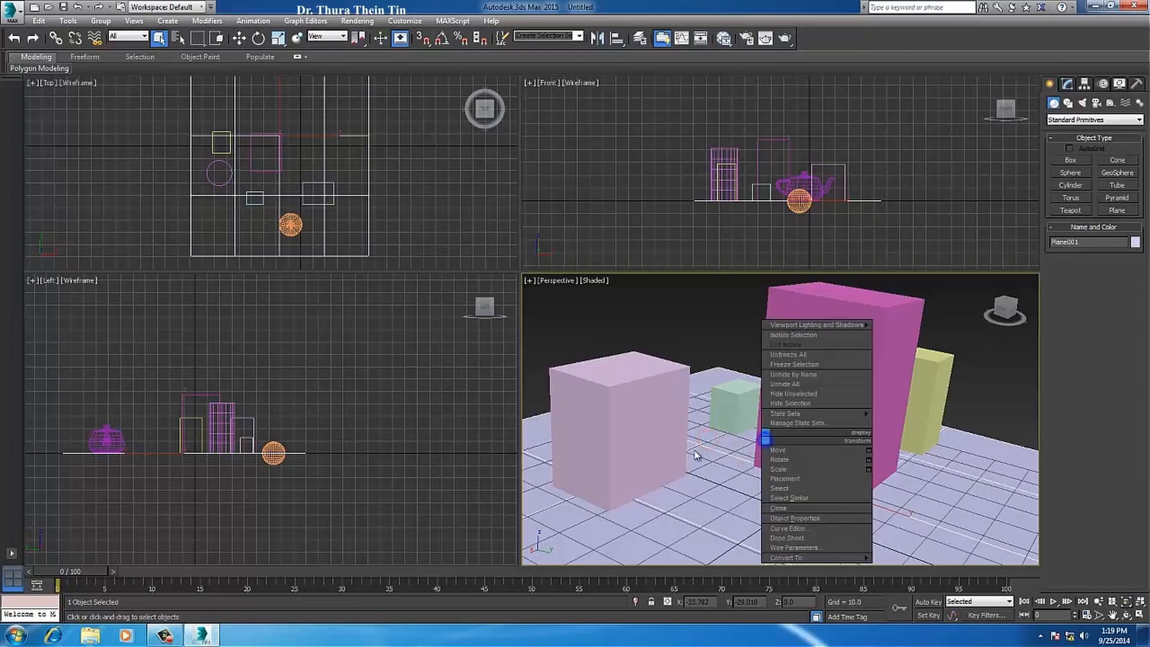
pyautogui.click(715, 390)
# Step: Pan Perspective slightly, and zoom repeatedly between the whole scene and a close-up of the small green box
pyautogui.moveTo(720, 355); pyautogui.dragTo(750, 364, button='middle')
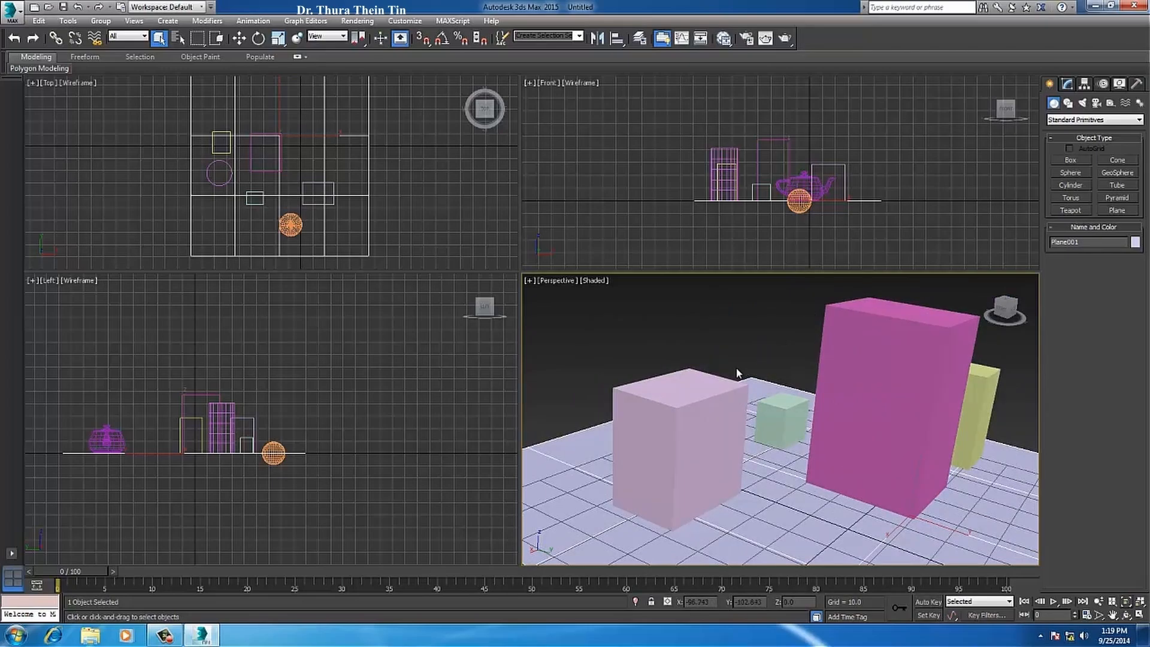
pyautogui.scroll(-5, 740, 373)
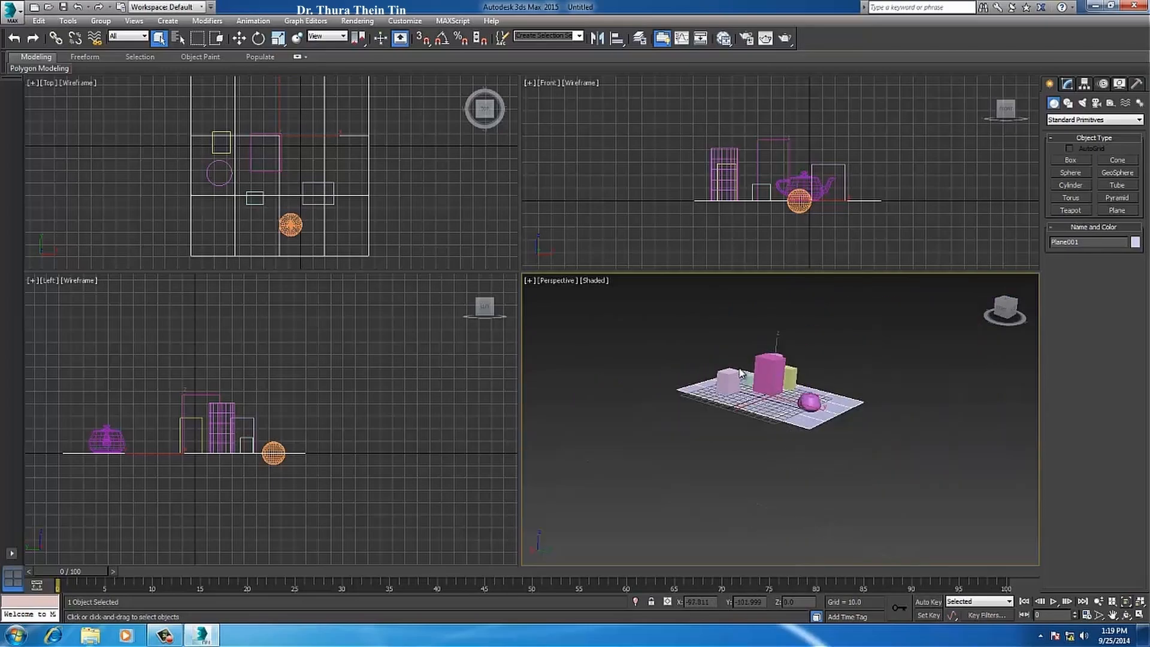
pyautogui.scroll(5, 743, 372)
pyautogui.scroll(-5, 744, 372)
pyautogui.scroll(2, 745, 372)
pyautogui.scroll(-5, 745, 371)
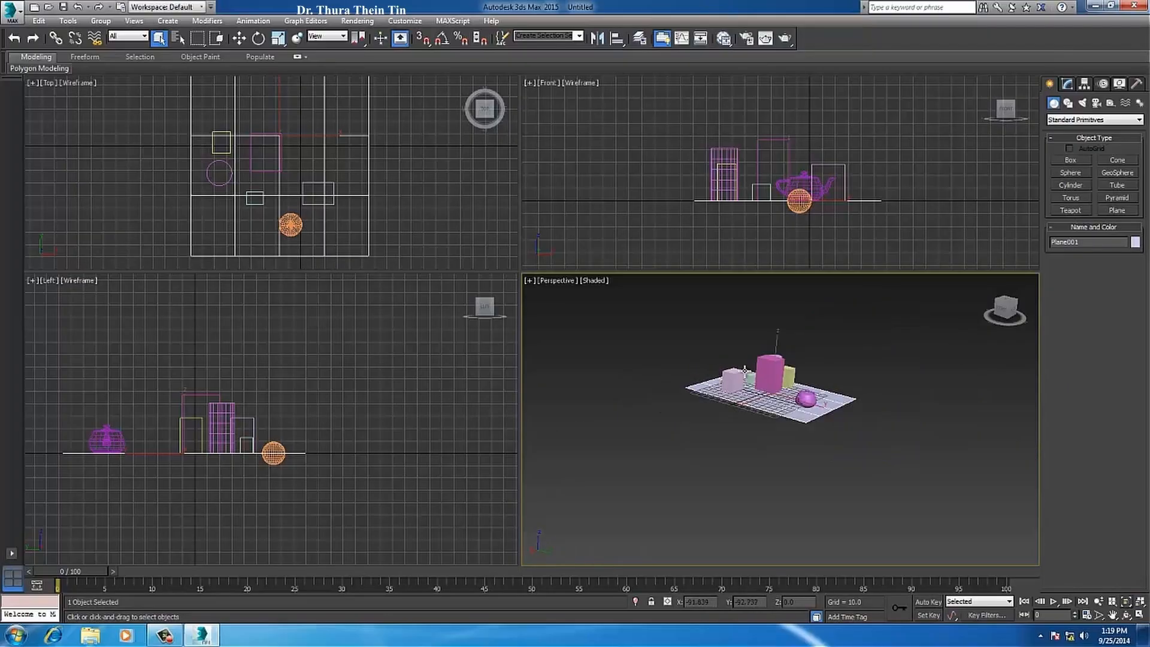
pyautogui.scroll(7, 745, 373)
pyautogui.scroll(-7, 747, 375)
pyautogui.scroll(6, 748, 378)
pyautogui.scroll(8, 748, 379)
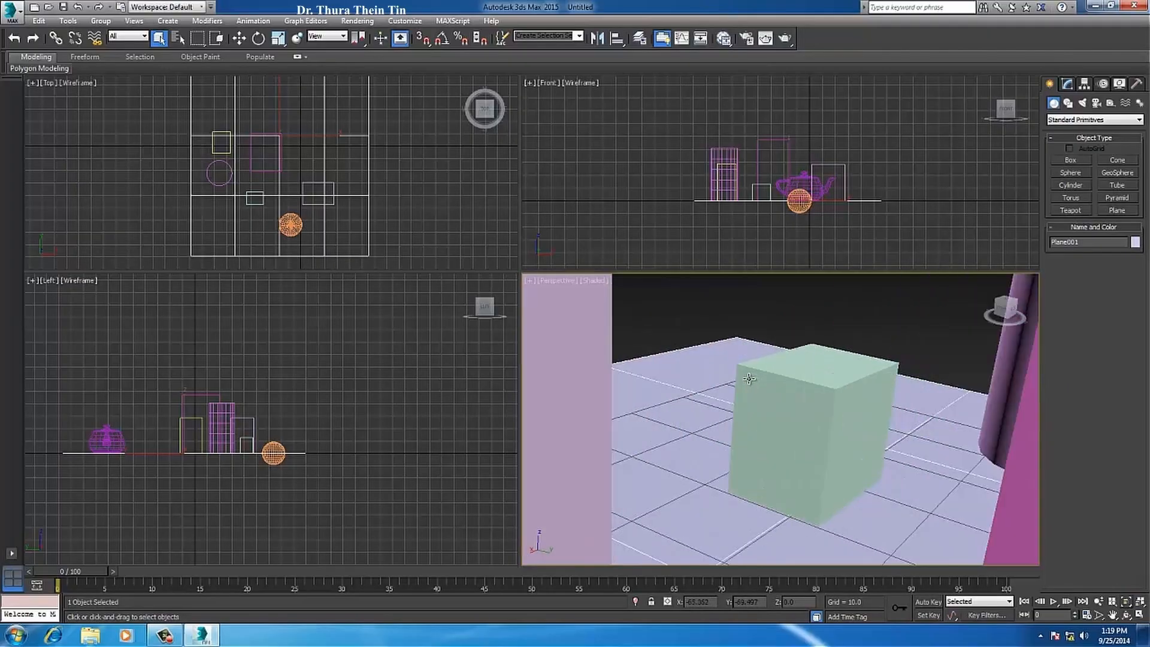
pyautogui.scroll(-8, 749, 382)
pyautogui.scroll(3, 749, 386)
pyautogui.scroll(3, 749, 386)
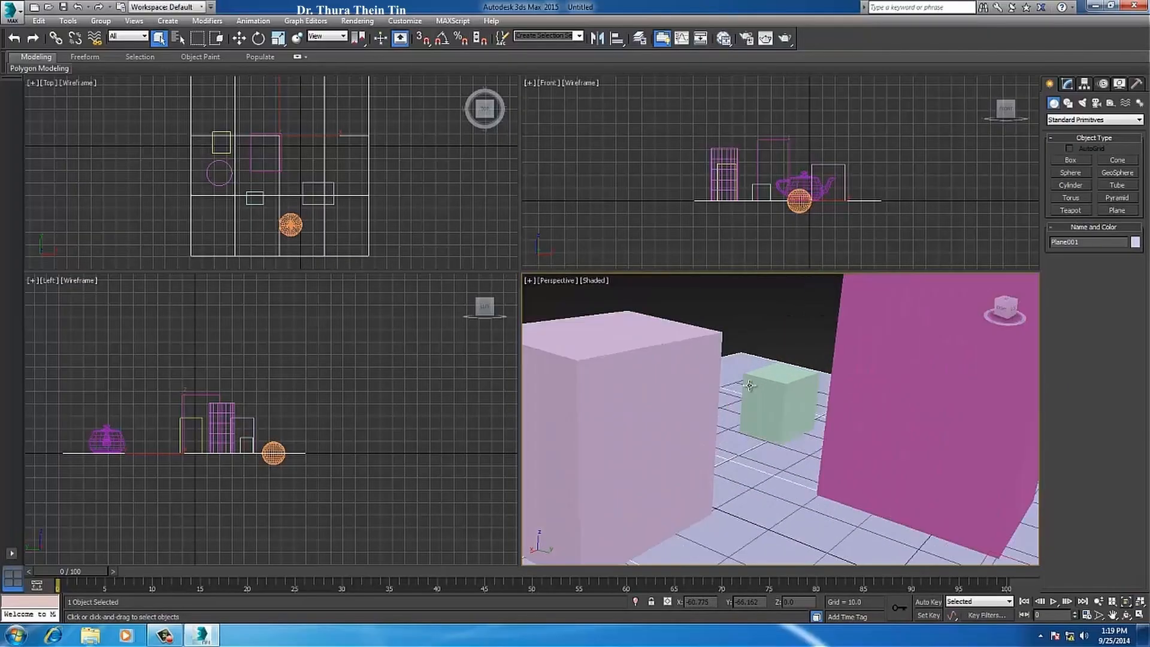
pyautogui.scroll(-7, 750, 386)
pyautogui.scroll(4, 752, 387)
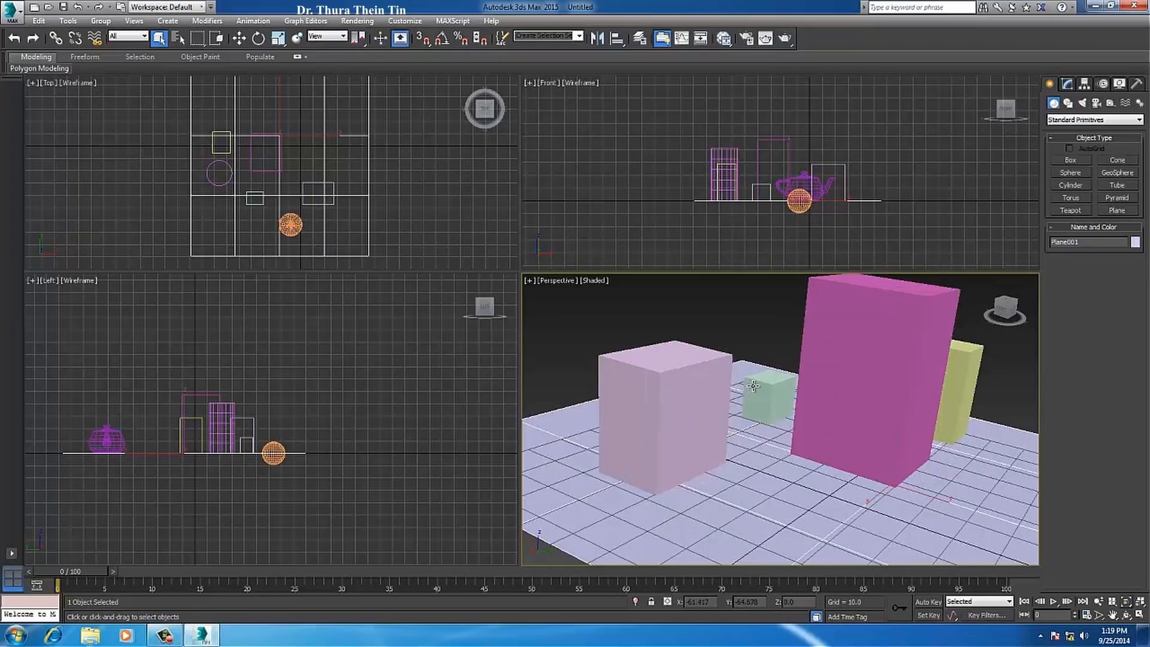
# Step: Zoom the Perspective view repeatedly between a close-up of the small green box and the boxes around it
pyautogui.scroll(-4, 752, 387)
pyautogui.scroll(10, 754, 390)
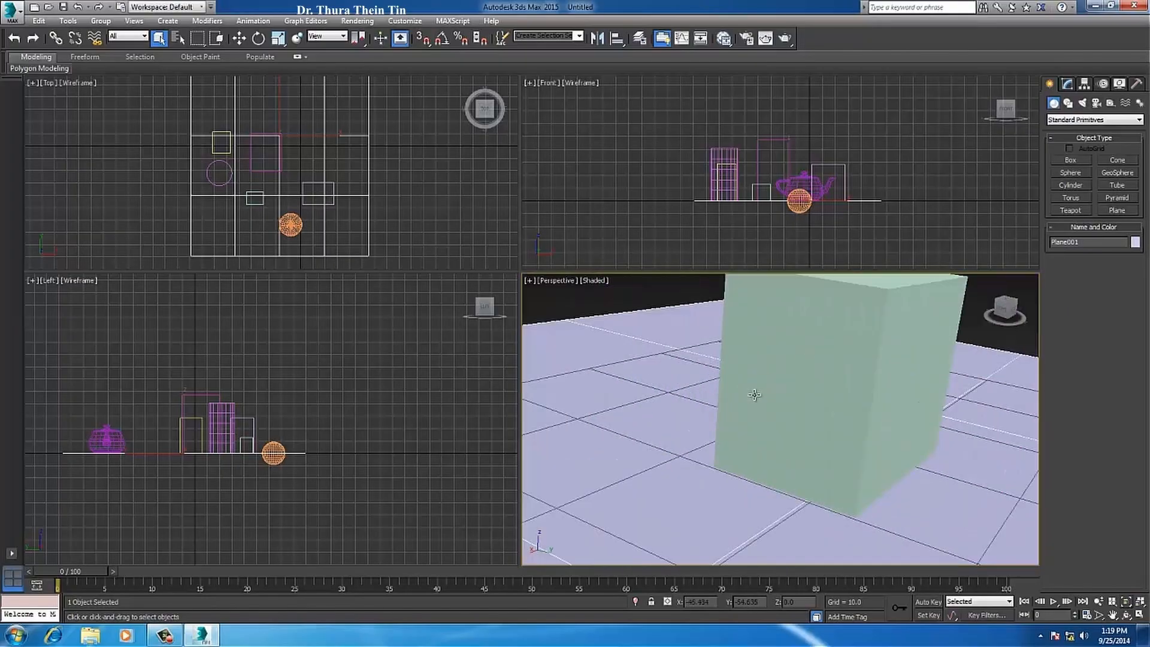
pyautogui.scroll(3, 754, 395)
pyautogui.scroll(-6, 755, 399)
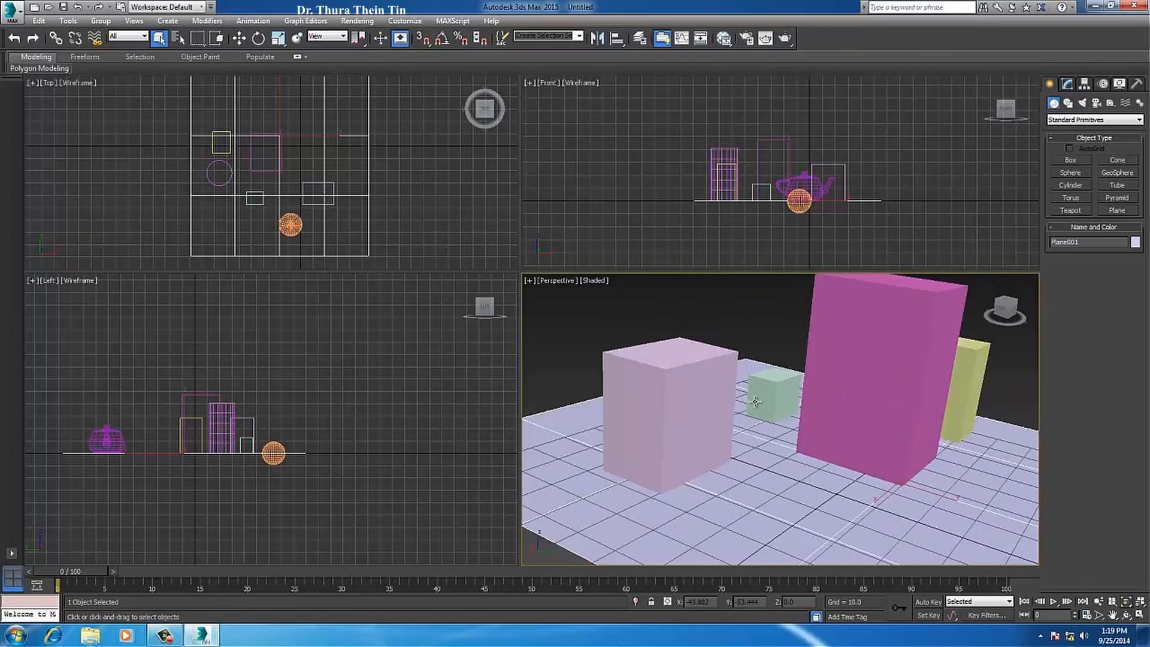
pyautogui.scroll(4, 754, 402)
pyautogui.scroll(4, 754, 403)
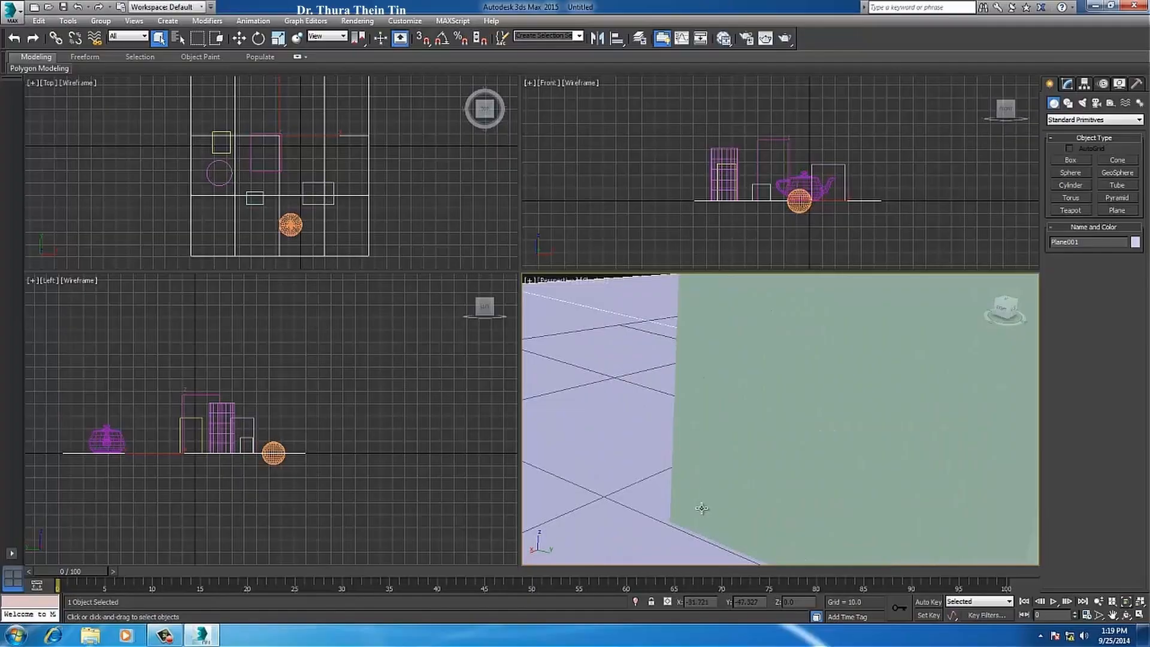
pyautogui.scroll(-5, 702, 503)
pyautogui.scroll(3, 705, 498)
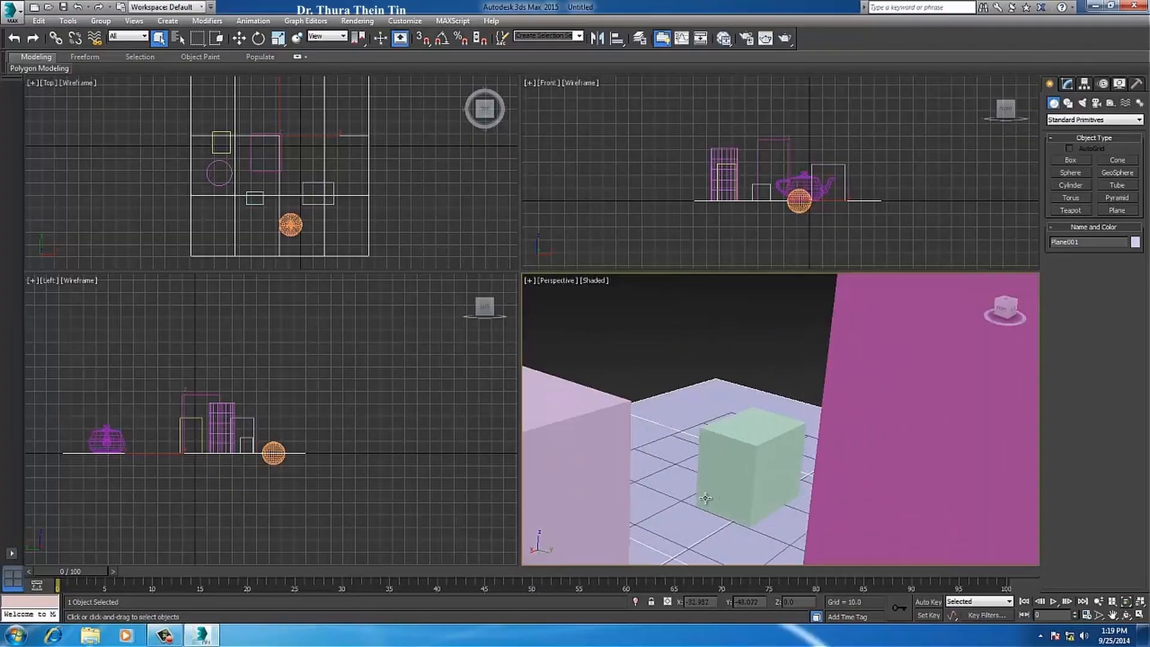
# Step: Pan Perspective slightly at the green box, and zoom in and out around the tall magenta box in small increments
pyautogui.moveTo(737, 491); pyautogui.dragTo(745, 451, button='middle')
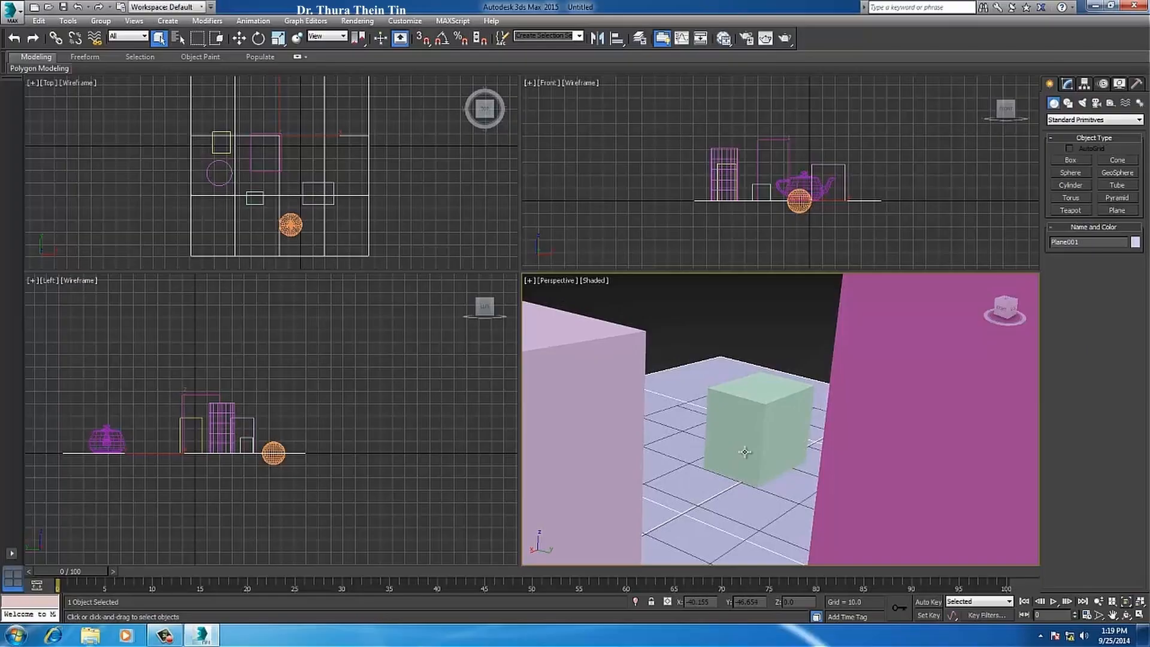
pyautogui.scroll(-5, 749, 447)
pyautogui.scroll(4, 797, 420)
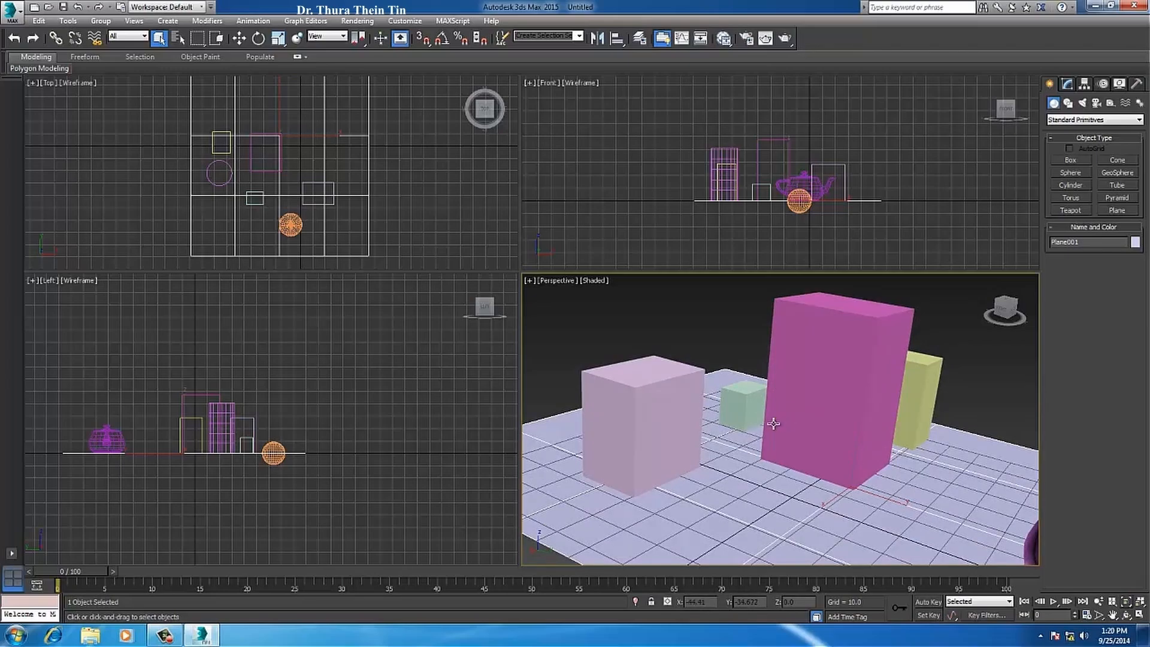
pyautogui.scroll(1, 773, 421)
pyautogui.scroll(1, 774, 421)
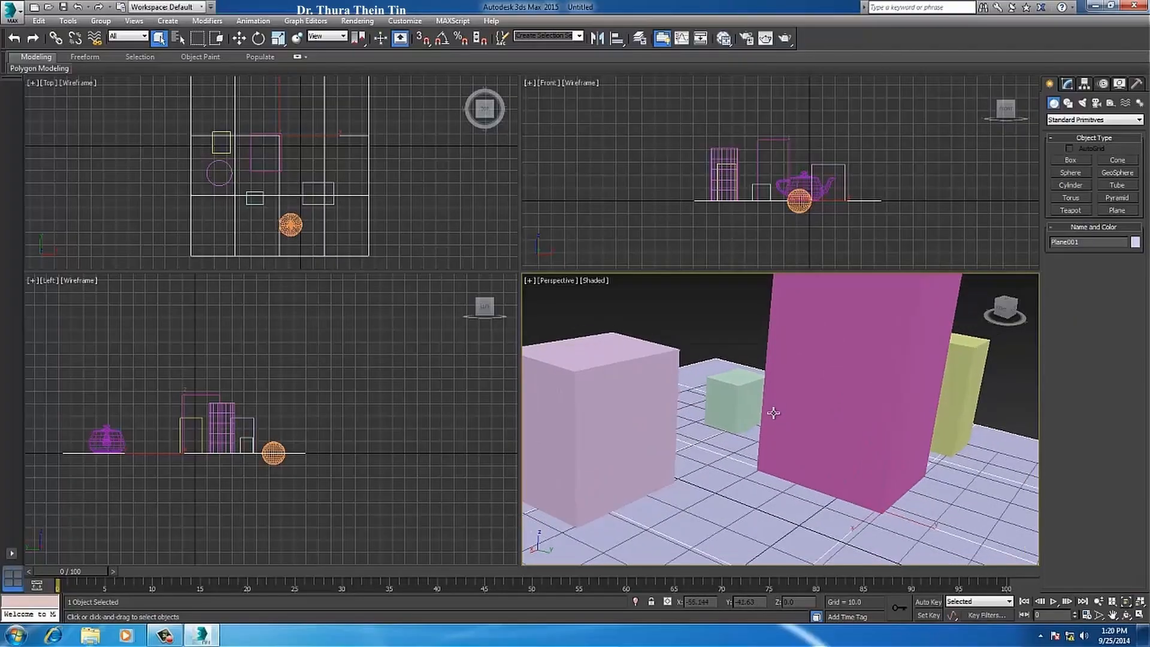
pyautogui.scroll(-2, 773, 422)
pyautogui.scroll(1, 774, 422)
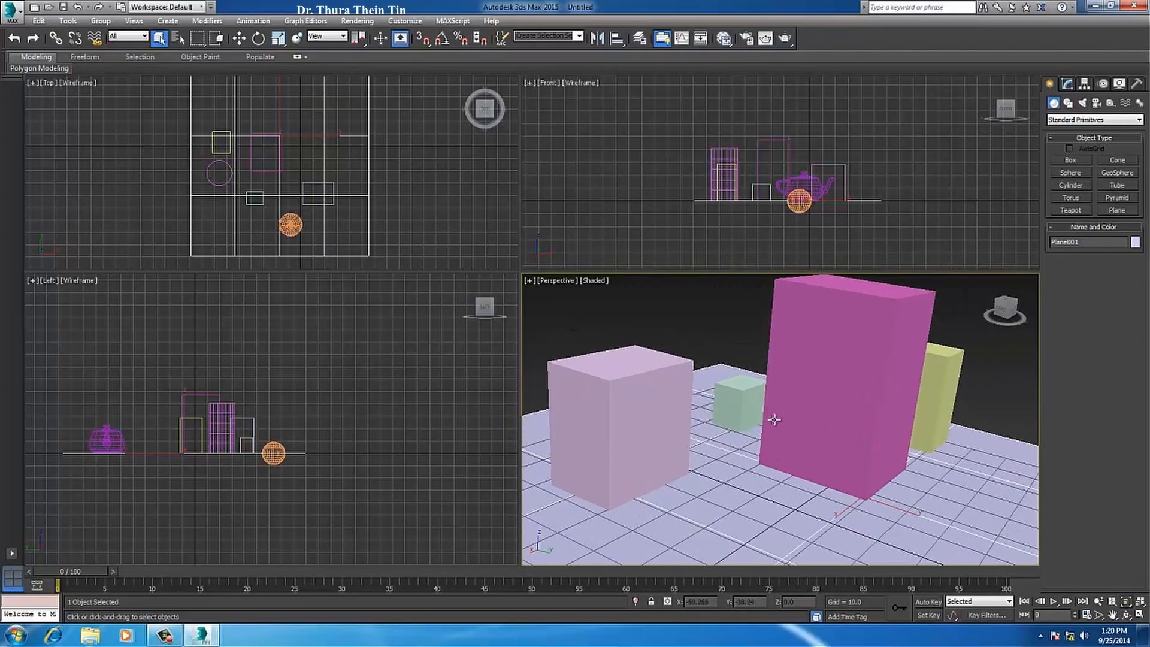
pyautogui.scroll(-4, 773, 422)
pyautogui.keyDown('ctrl'); pyautogui.keyDown('alt'); pyautogui.moveTo(773, 462); pyautogui.dragTo(777, 400, button='middle'); pyautogui.keyUp('alt'); pyautogui.keyUp('ctrl')
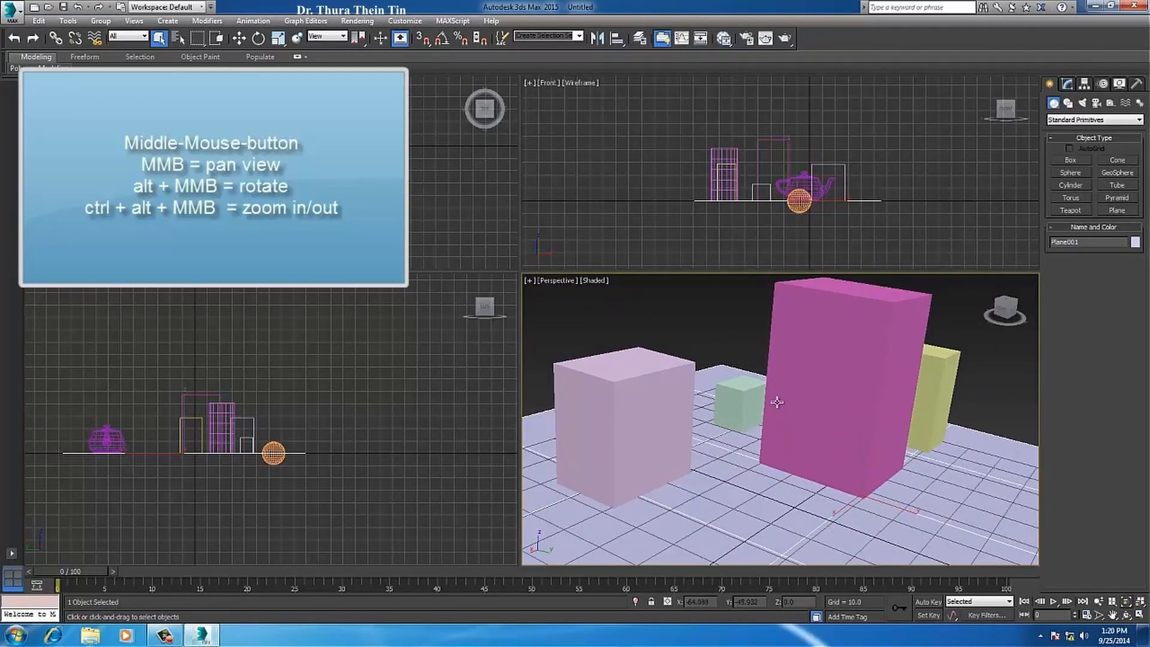
# Step: Zoom Perspective out to the whole ground plane with its objects and back in to the boxes
pyautogui.scroll(-9, 777, 403)
pyautogui.scroll(6, 777, 404)
pyautogui.scroll(-5, 777, 403)
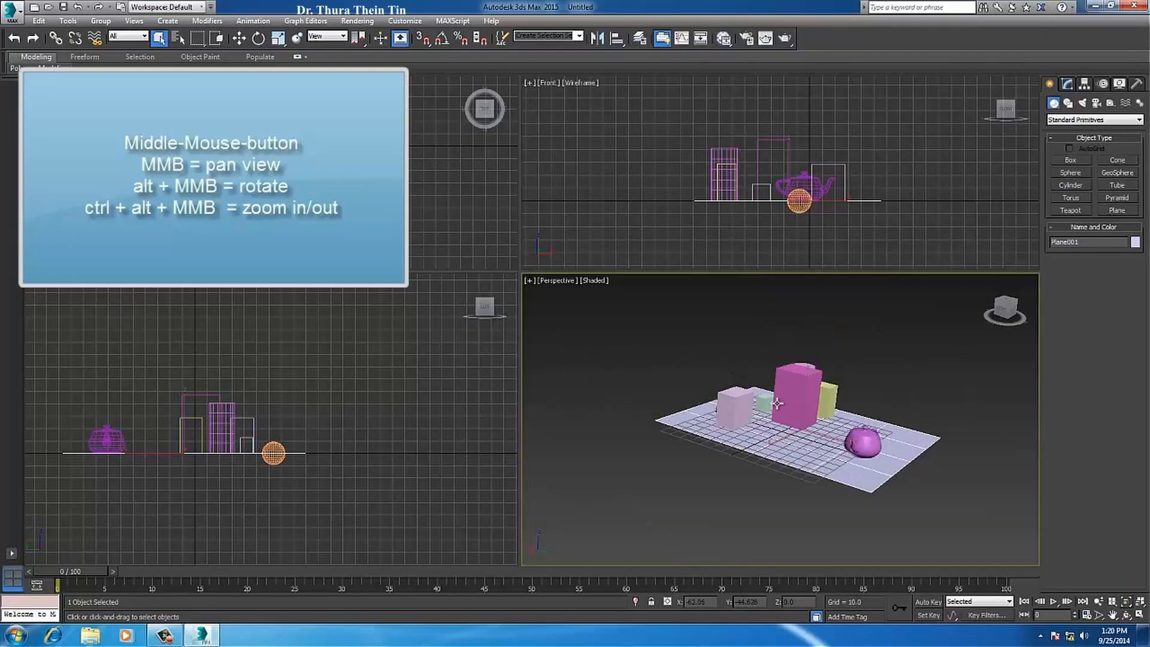
pyautogui.scroll(8, 778, 403)
pyautogui.scroll(-2, 778, 406)
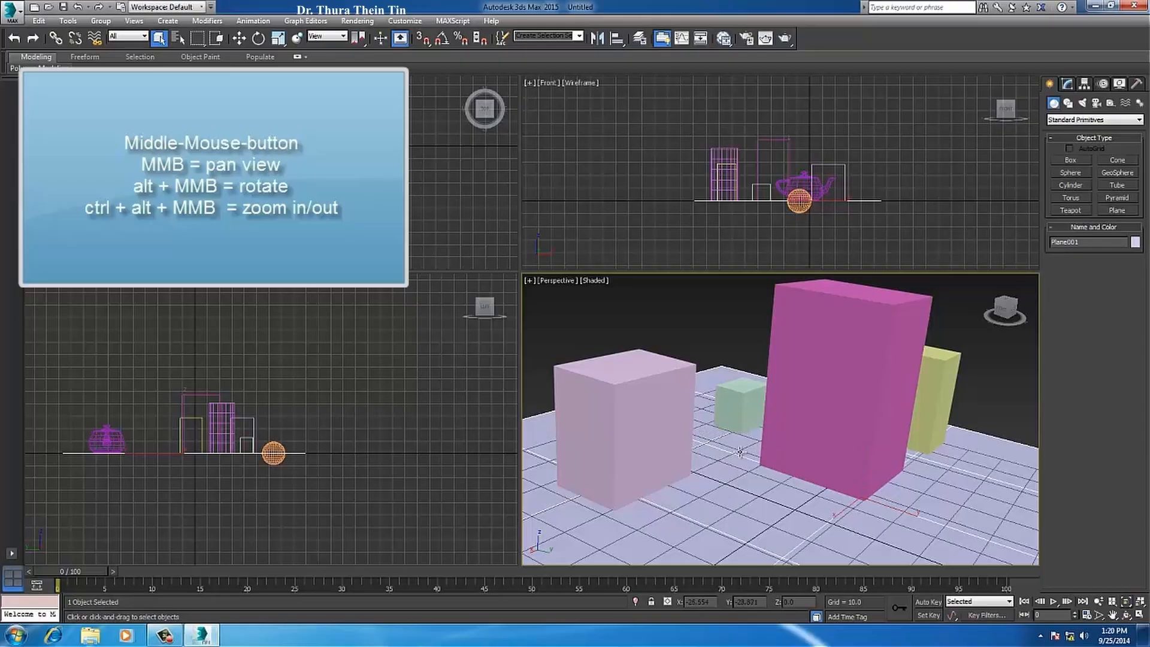
# Step: Pan Perspective sideways across the boxes, and zoom repeatedly in and out on the gap beside the green box
pyautogui.moveTo(725, 454); pyautogui.dragTo(775, 448, button='middle')
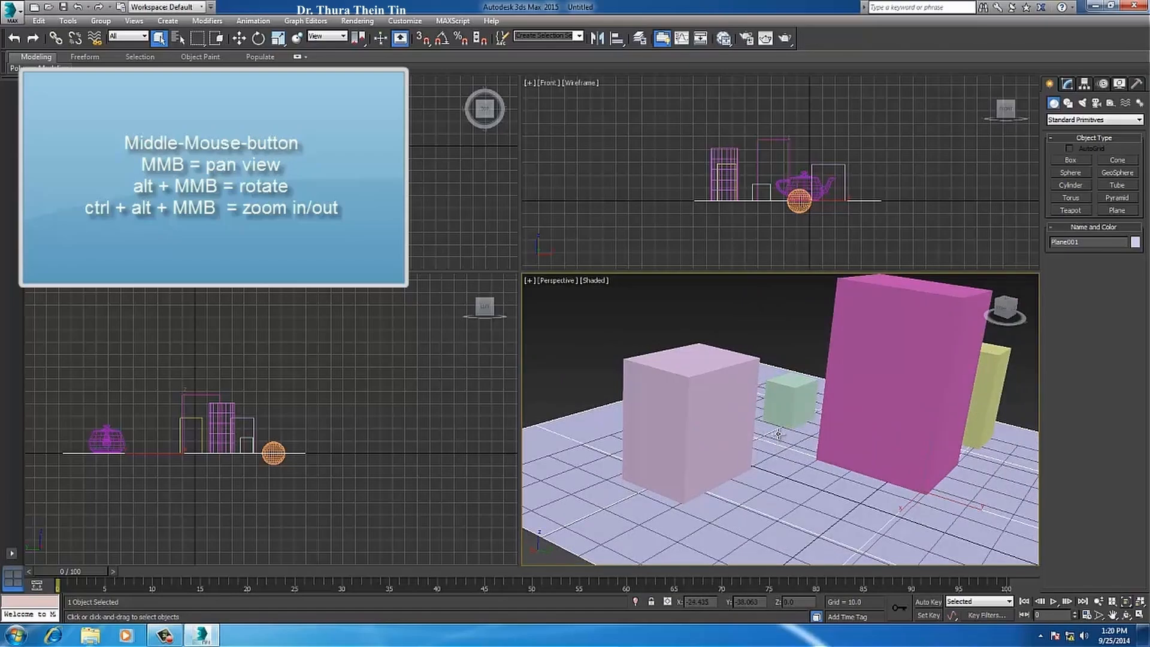
pyautogui.scroll(-6, 779, 434)
pyautogui.scroll(7, 790, 456)
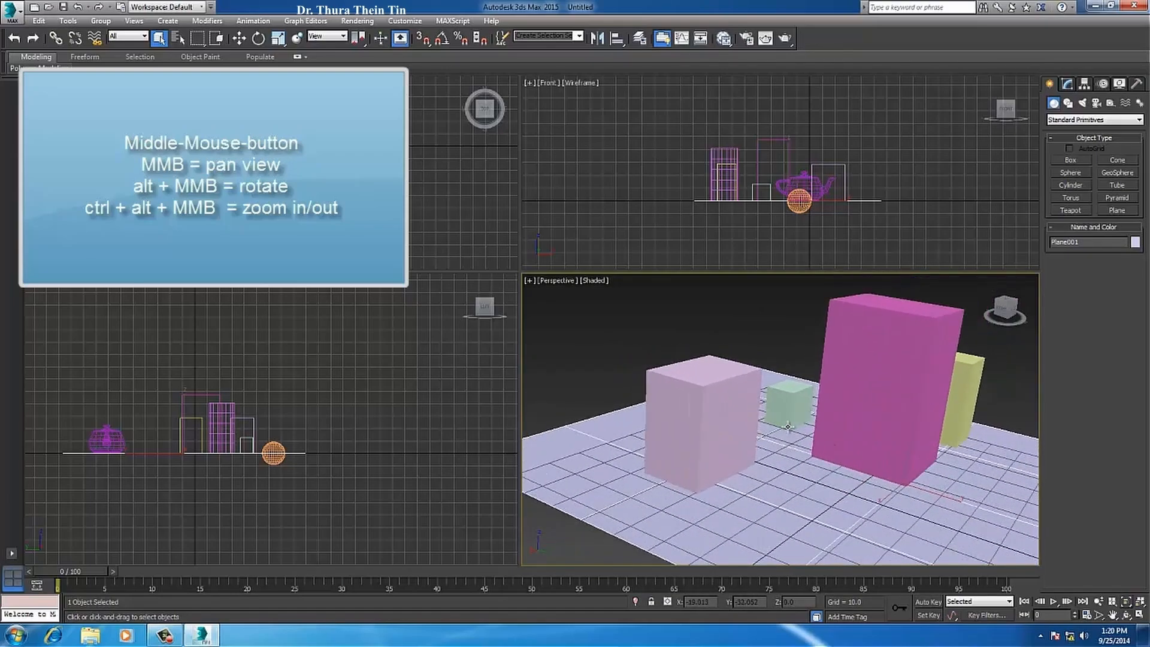
pyautogui.scroll(-3, 791, 461)
pyautogui.scroll(-2, 791, 461)
pyautogui.scroll(10, 797, 449)
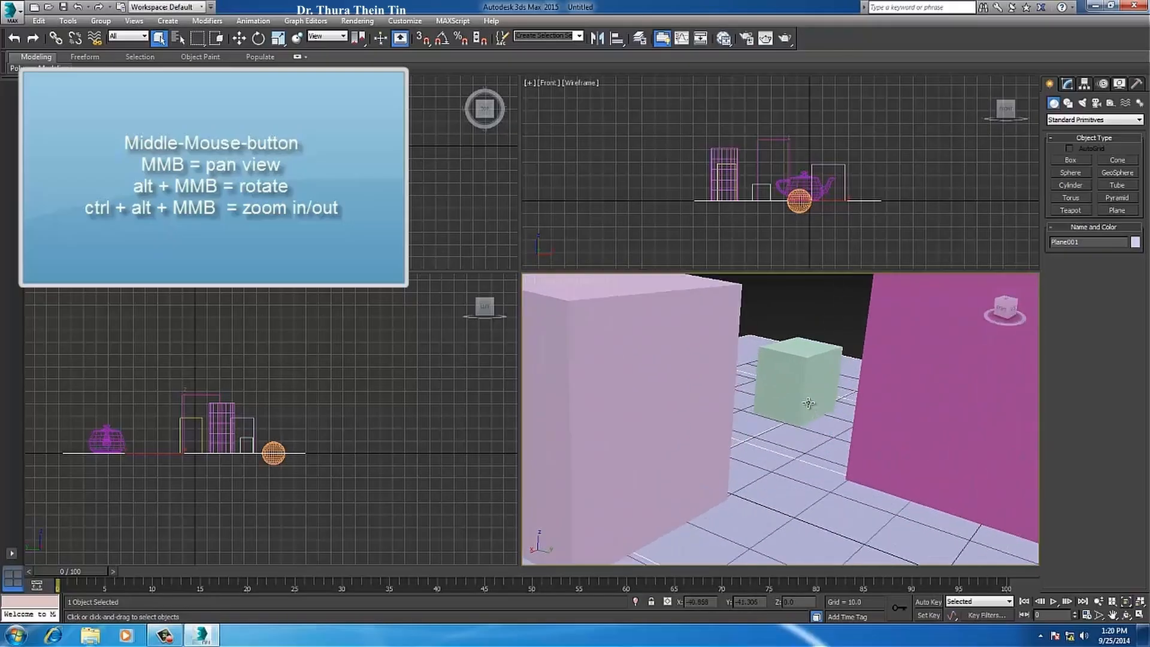
pyautogui.scroll(-8, 812, 416)
pyautogui.scroll(6, 814, 425)
pyautogui.scroll(-6, 818, 431)
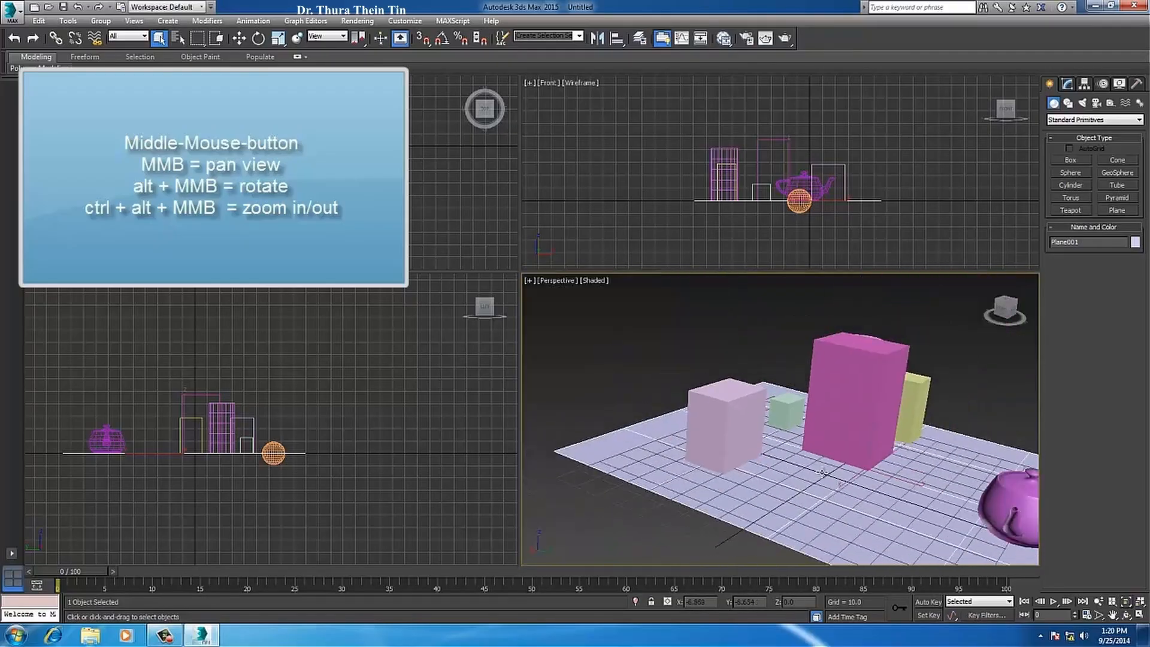
# Step: Zoom in on the boxes and orbit the Perspective view around them to a low angle
pyautogui.scroll(3, 821, 438)
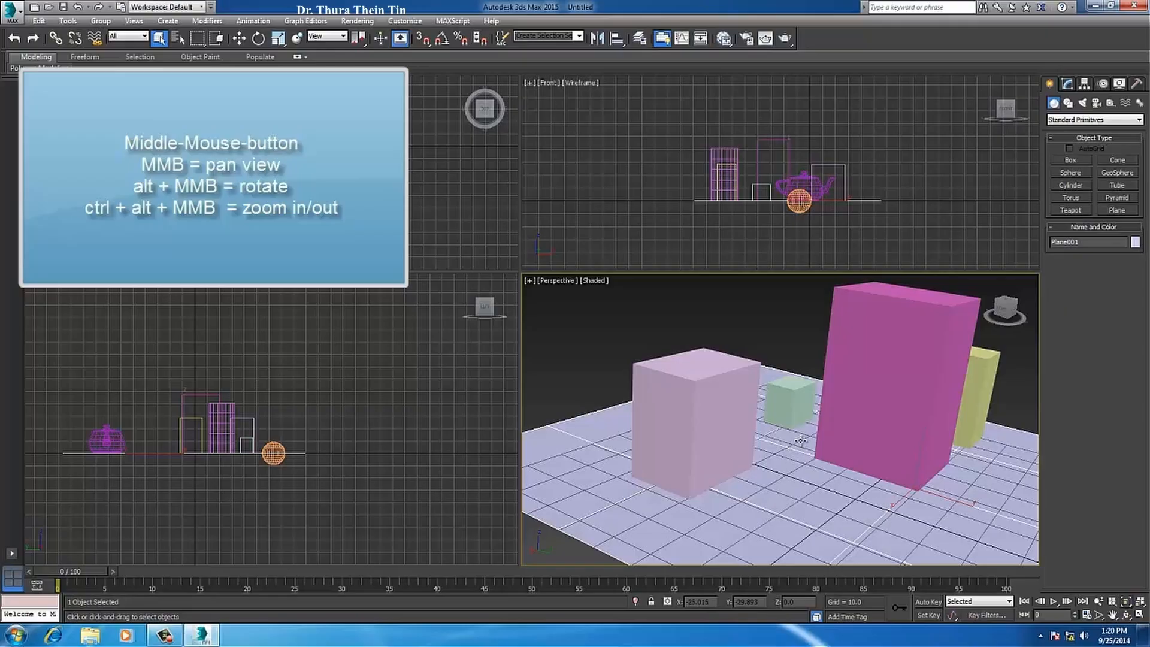
pyautogui.keyDown('alt'); pyautogui.moveTo(801, 441); pyautogui.dragTo(627, 430, button='middle'); pyautogui.keyUp('alt')
pyautogui.keyDown('alt'); pyautogui.moveTo(869, 432); pyautogui.dragTo(892, 441, button='middle'); pyautogui.keyUp('alt')
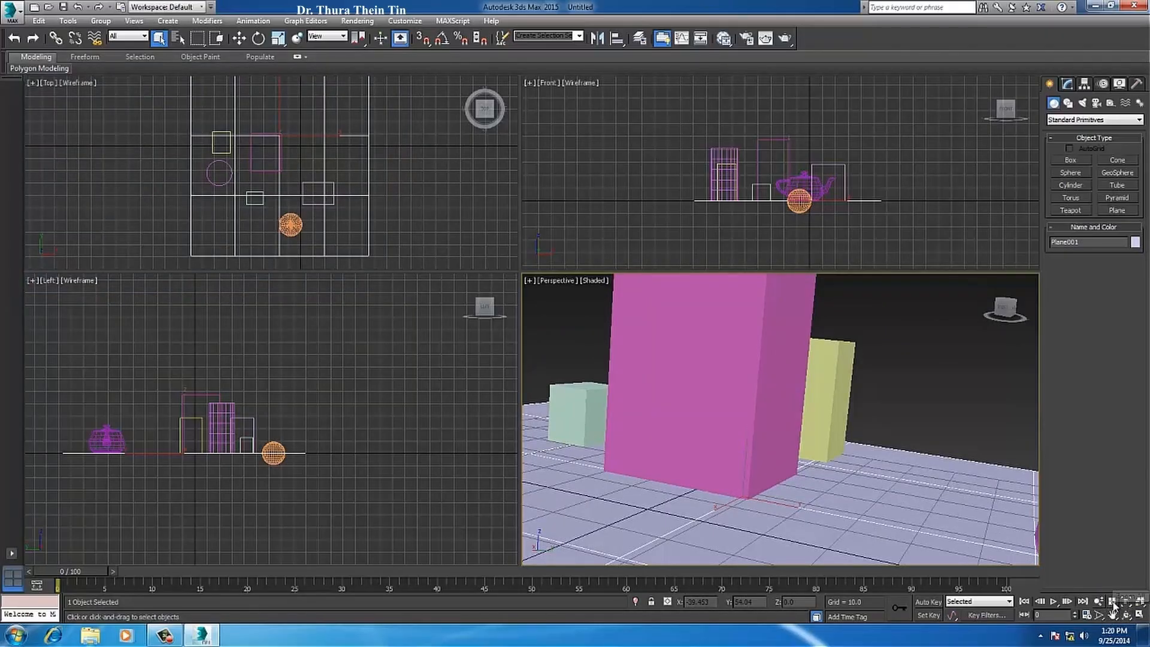
# Step: Zoom out in all four viewports at once with the Zoom All tool, and exit the tool
pyautogui.click(1112, 601)
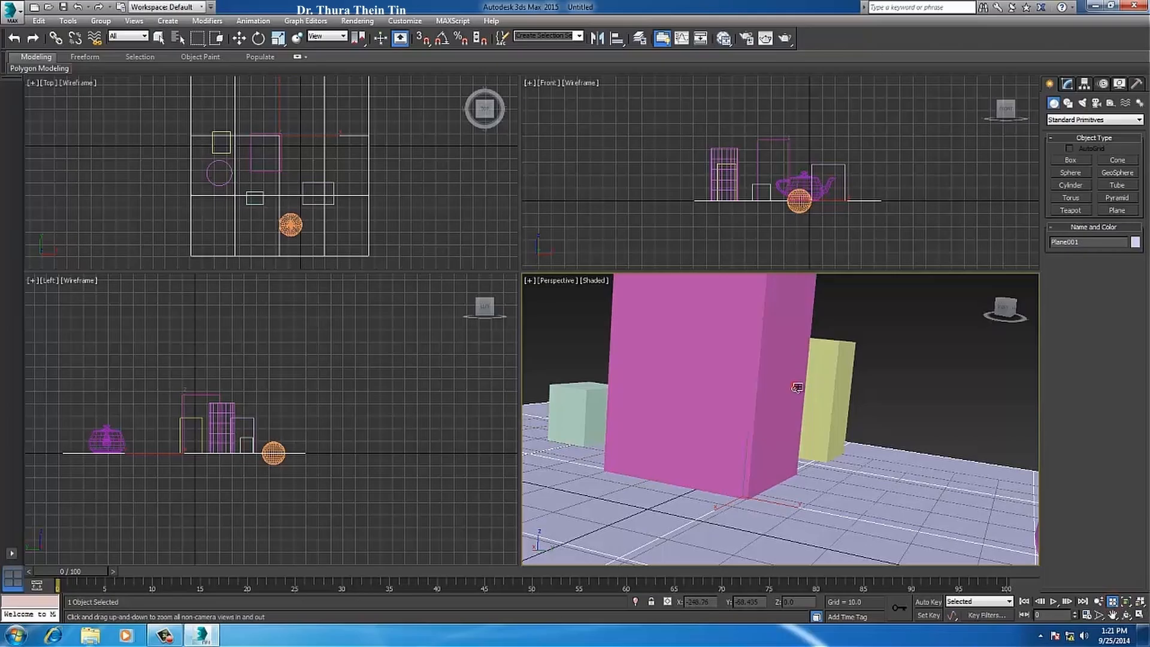
pyautogui.moveTo(799, 385); pyautogui.dragTo(843, 430)
pyautogui.rightClick(844, 430)
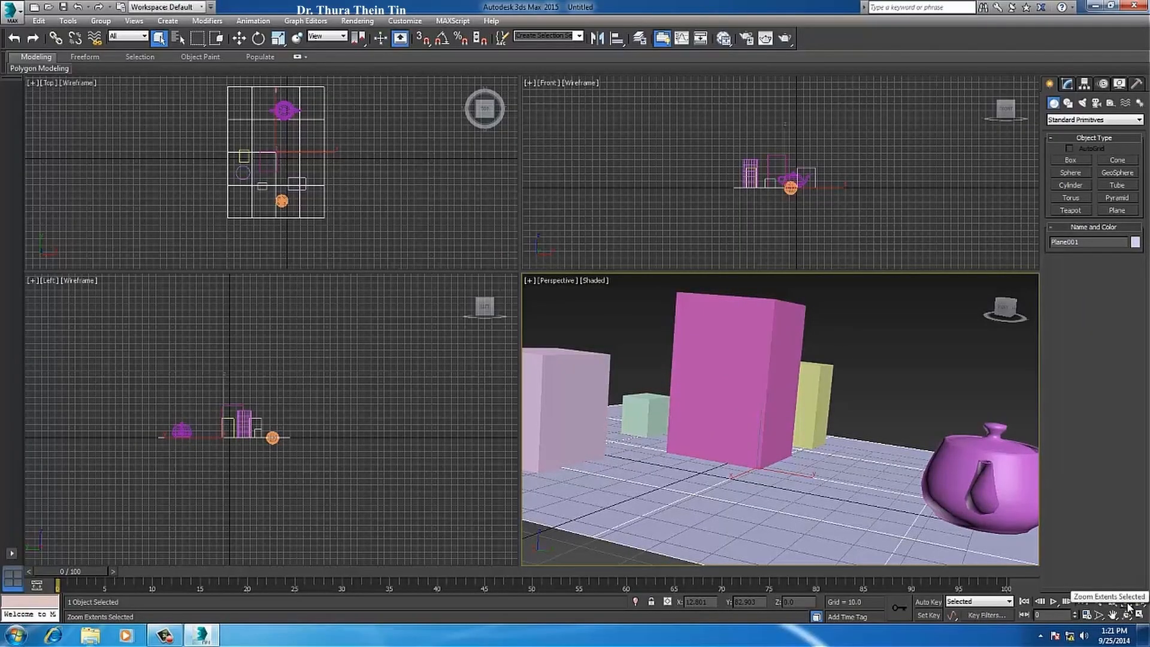
# Step: Frame the selected ground plane in Perspective with Zoom Extents Selected, and select the teapot and frame it the same way
pyautogui.click(1127, 602)
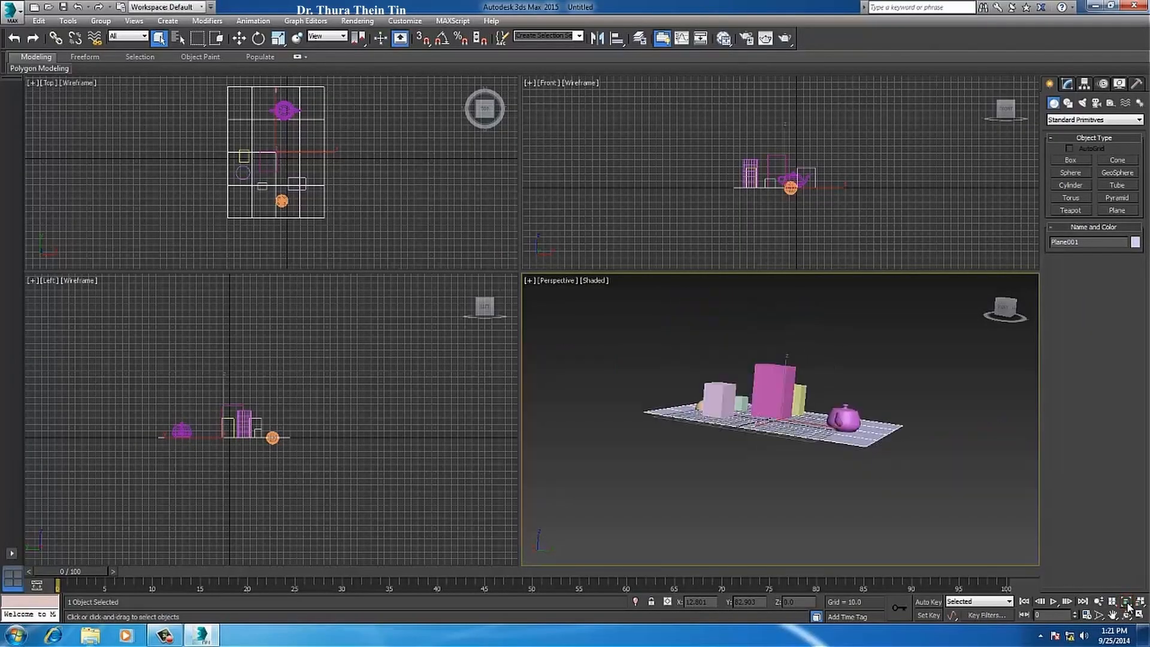
pyautogui.click(849, 419)
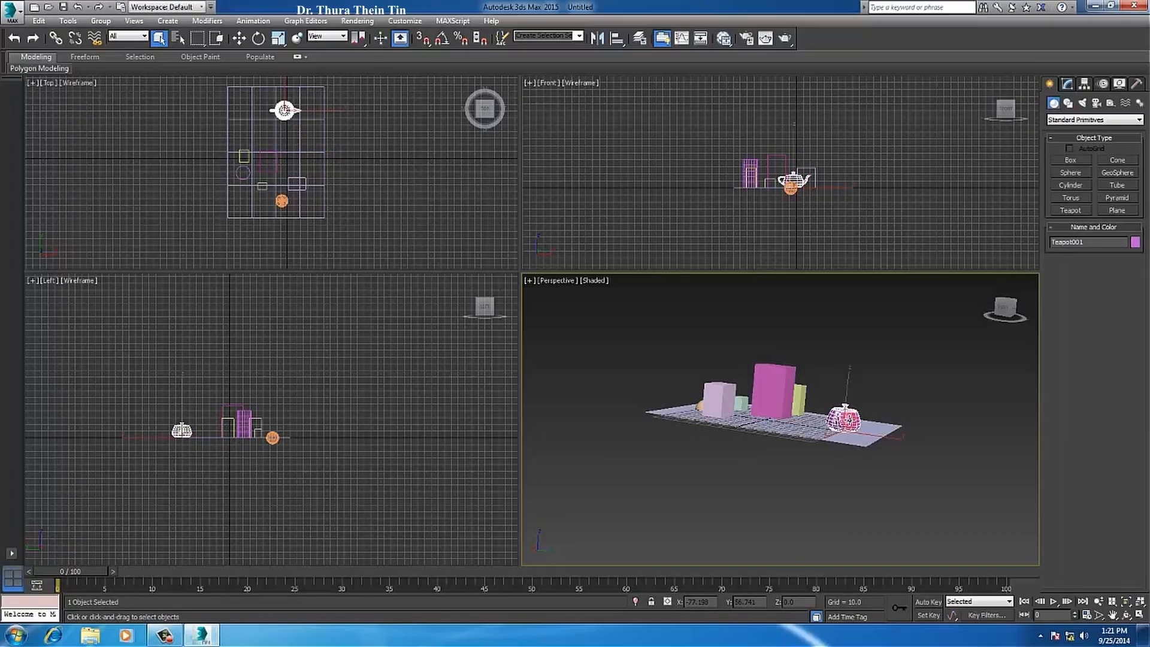
pyautogui.click(1127, 602)
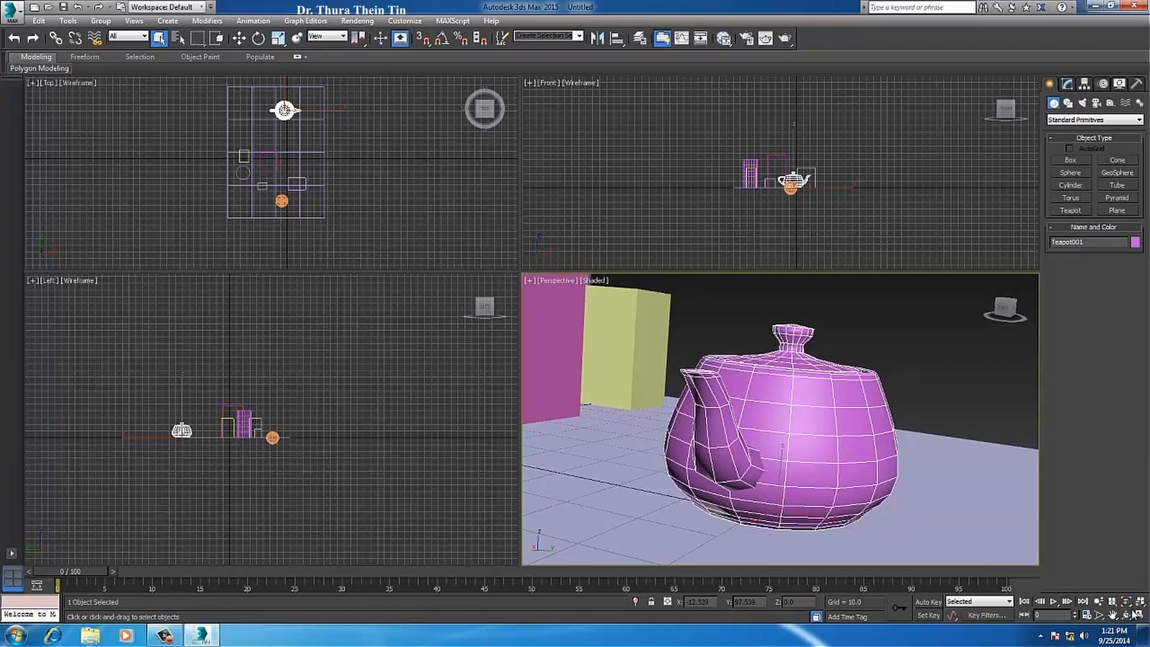
# Step: Clear the selection, select the teapot again, and zoom Perspective out from it
pyautogui.click(904, 364)
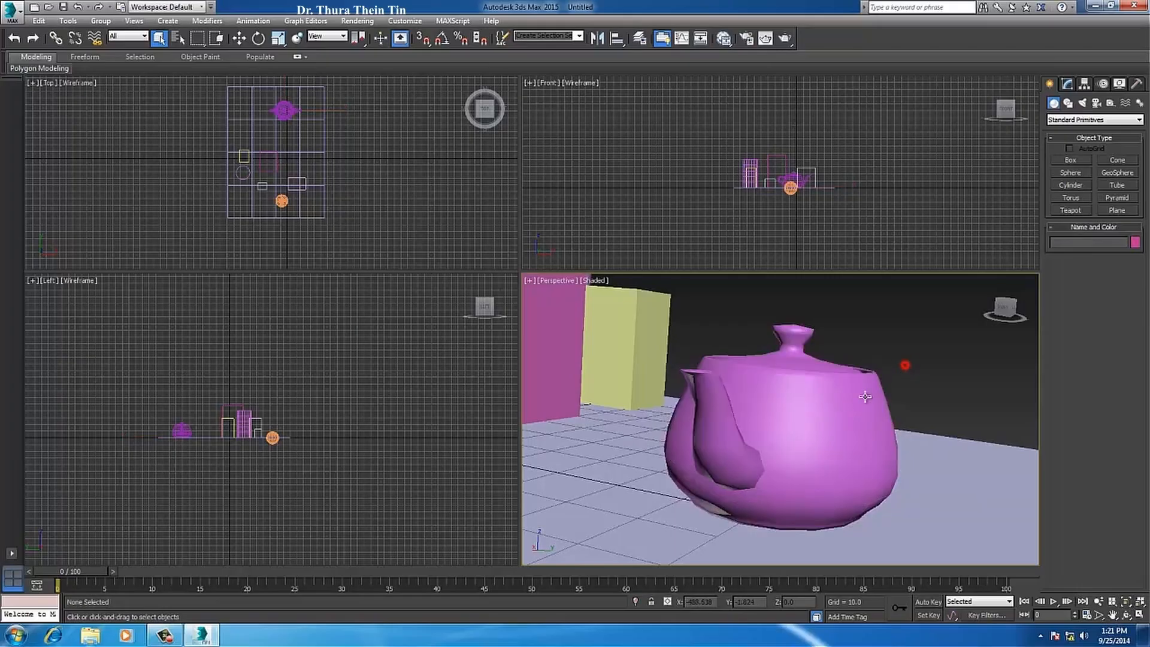
pyautogui.click(839, 418)
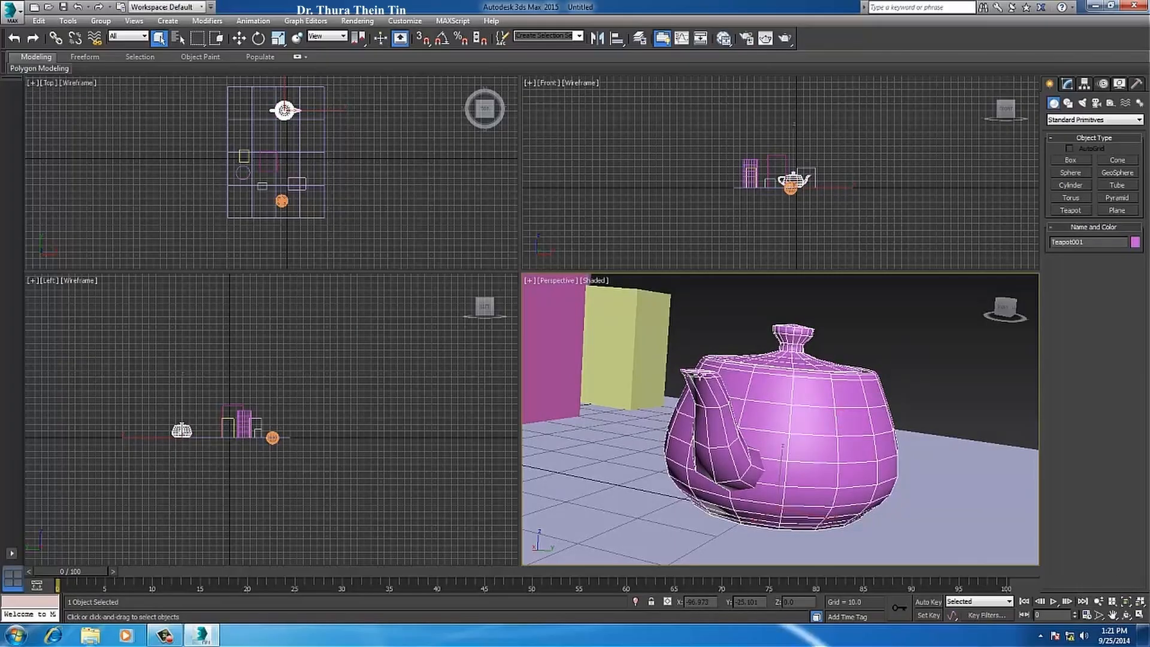
pyautogui.moveTo(759, 409); pyautogui.dragTo(746, 413, button='middle')
pyautogui.scroll(-6, 756, 413)
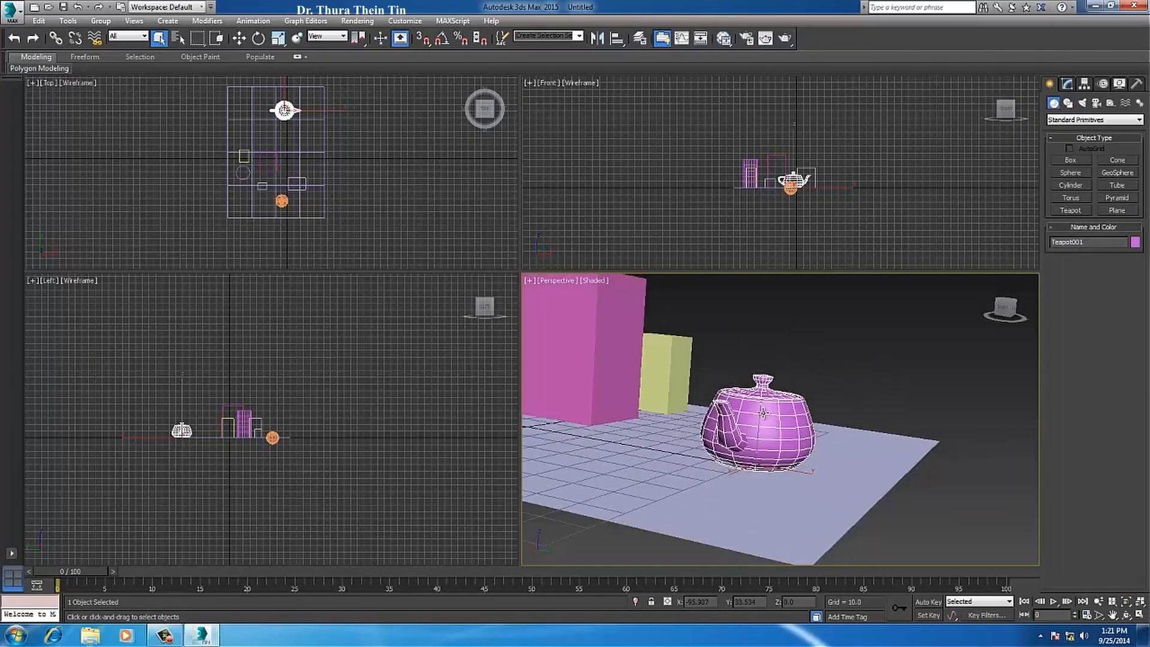
# Step: Select the tall magenta box and then the small green box in Perspective, and zoom the view to the green box
pyautogui.click(630, 361)
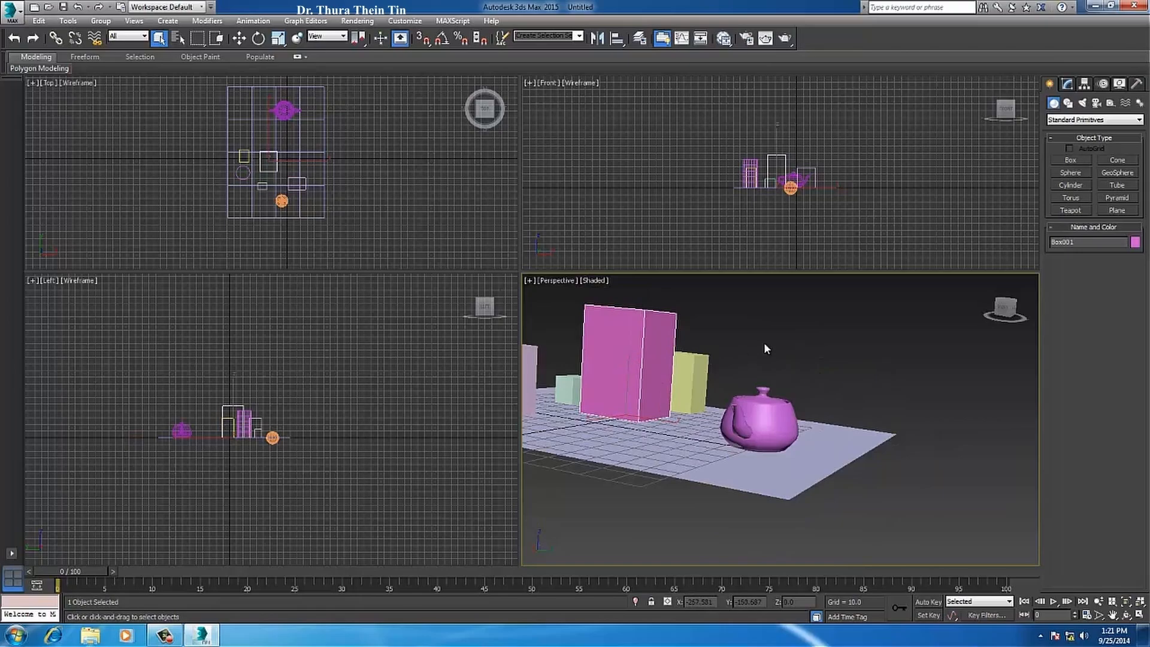
pyautogui.click(566, 384)
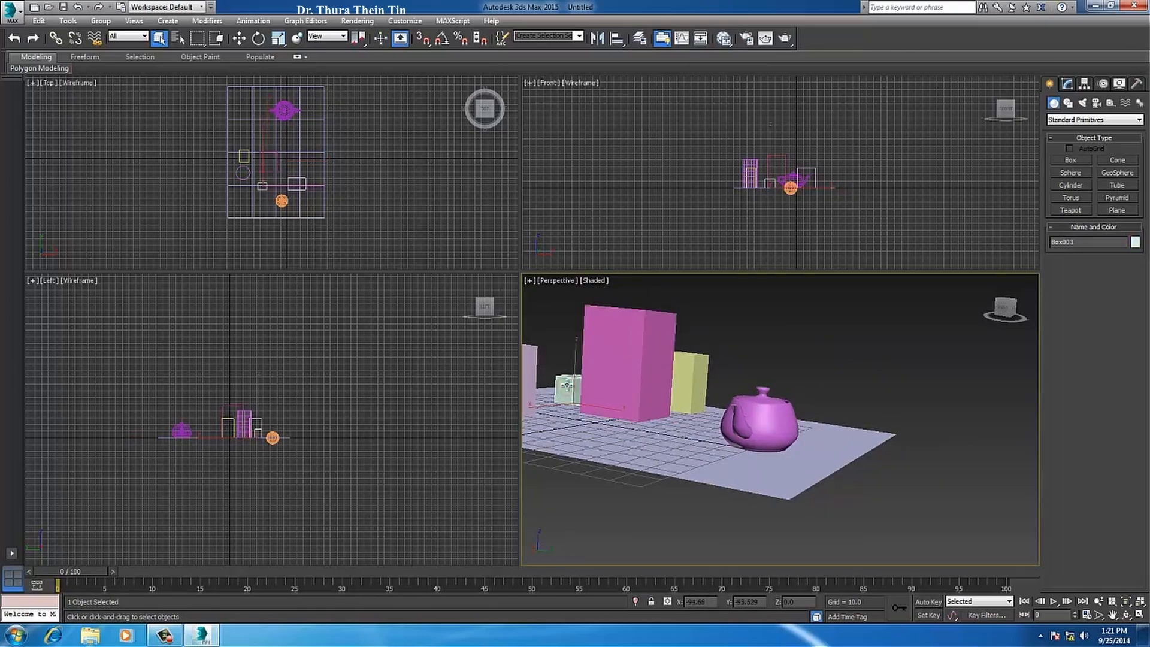
pyautogui.press('z')
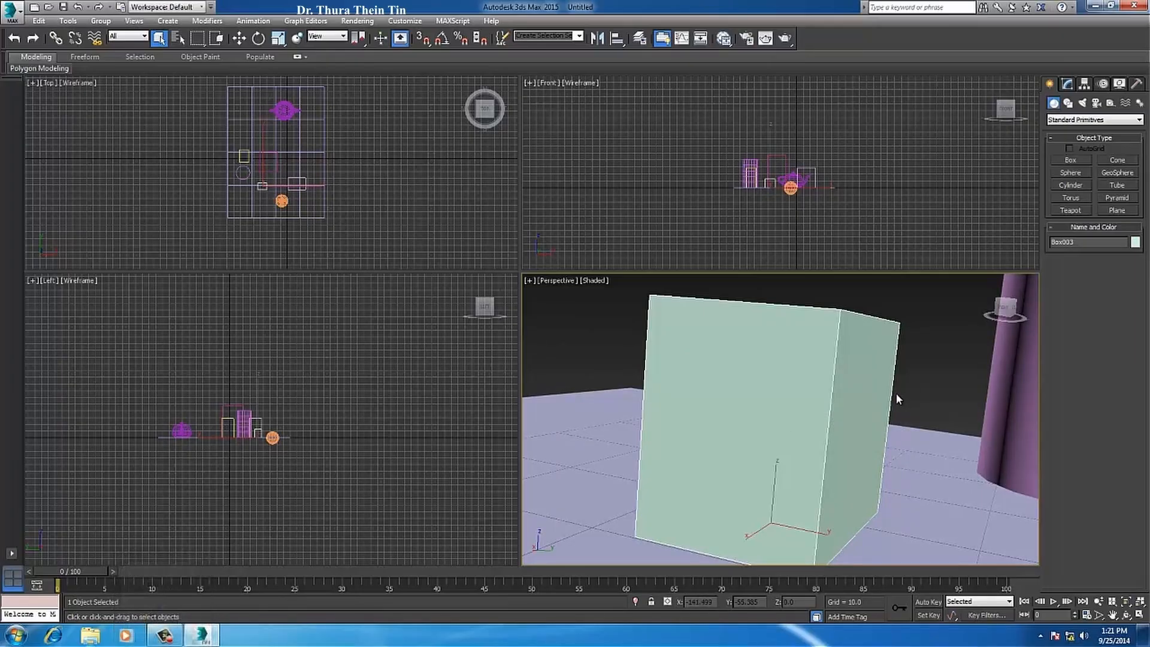
# Step: Clear the selection, frame the whole scene in Perspective, and orbit to a higher viewing angle
pyautogui.click(938, 379)
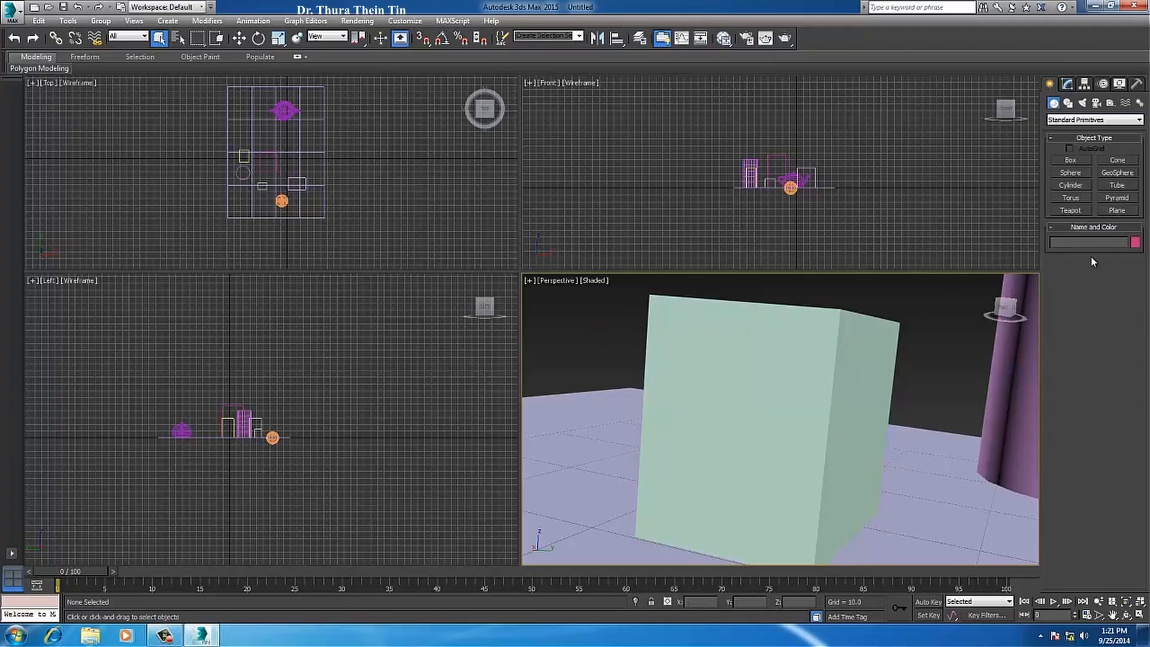
pyautogui.press('z')
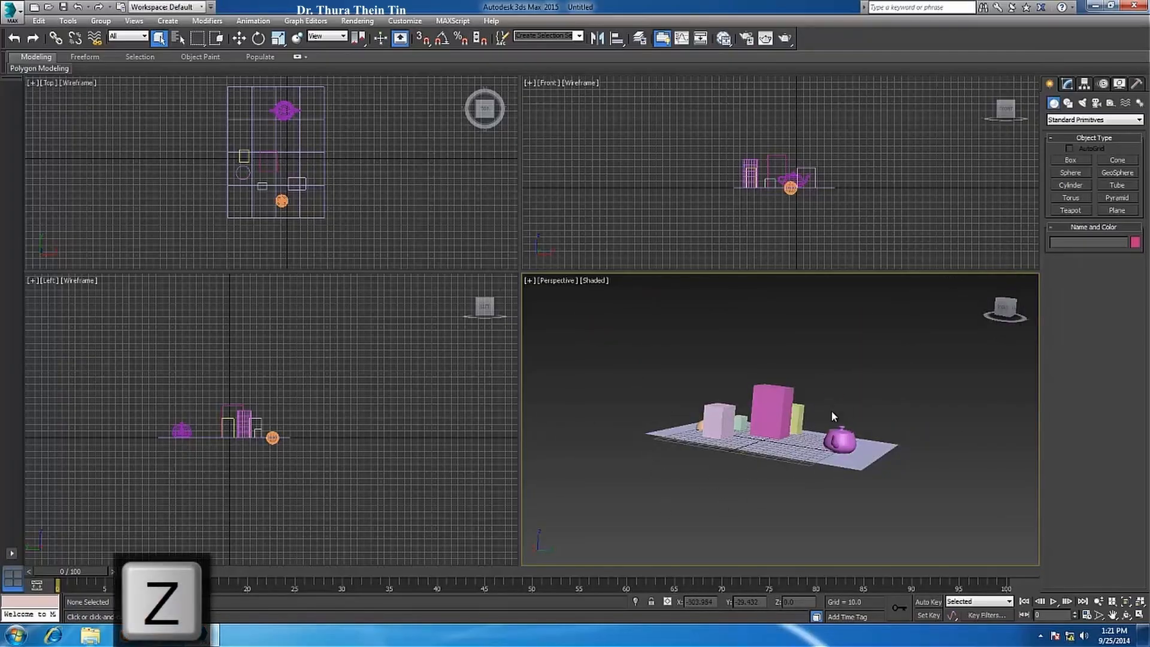
pyautogui.keyDown('alt'); pyautogui.moveTo(849, 408); pyautogui.dragTo(878, 445, button='middle'); pyautogui.keyUp('alt')
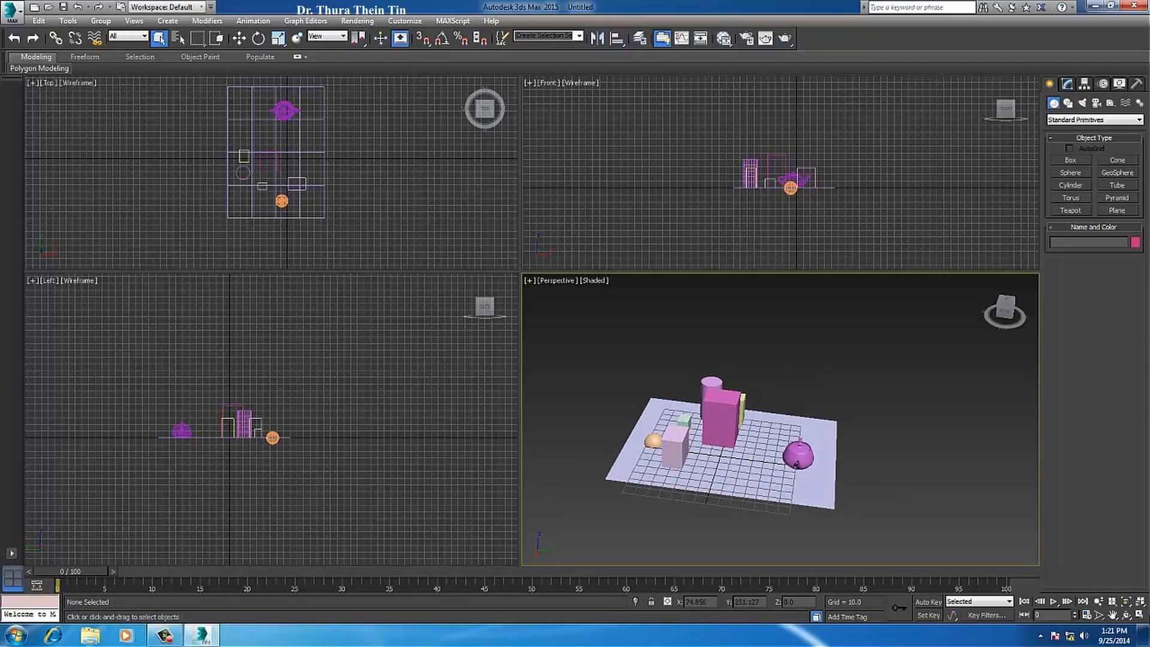
# Step: Fit the whole scene in all four viewports, and select the teapot and fit it in every viewport
pyautogui.click(1141, 605)
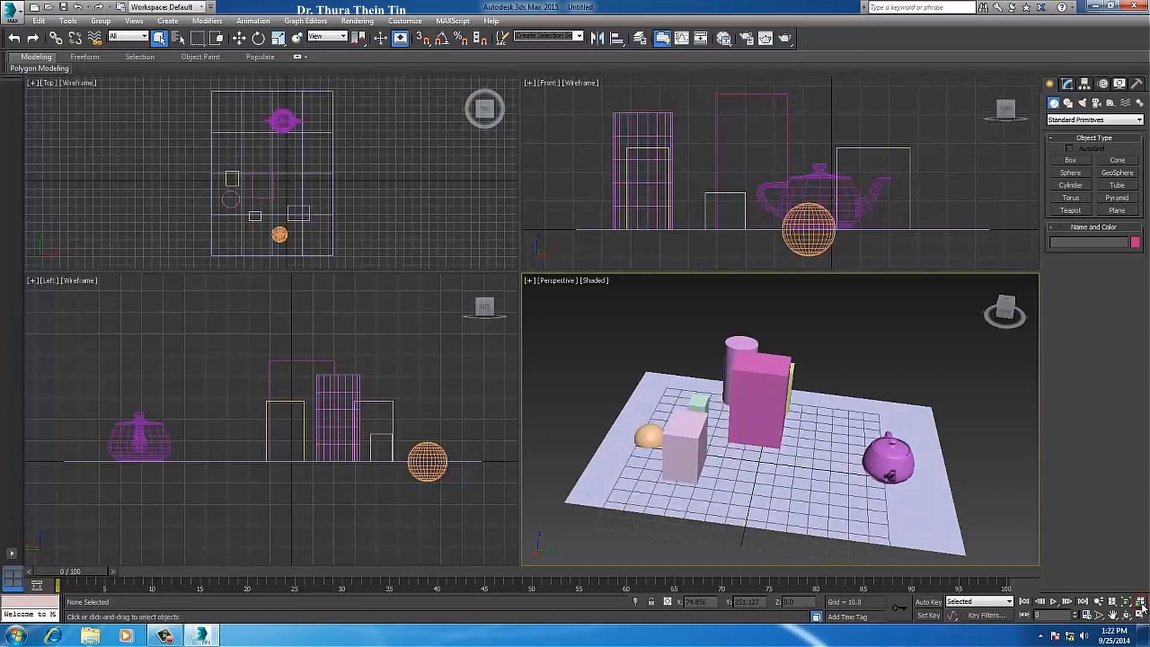
pyautogui.click(1141, 603)
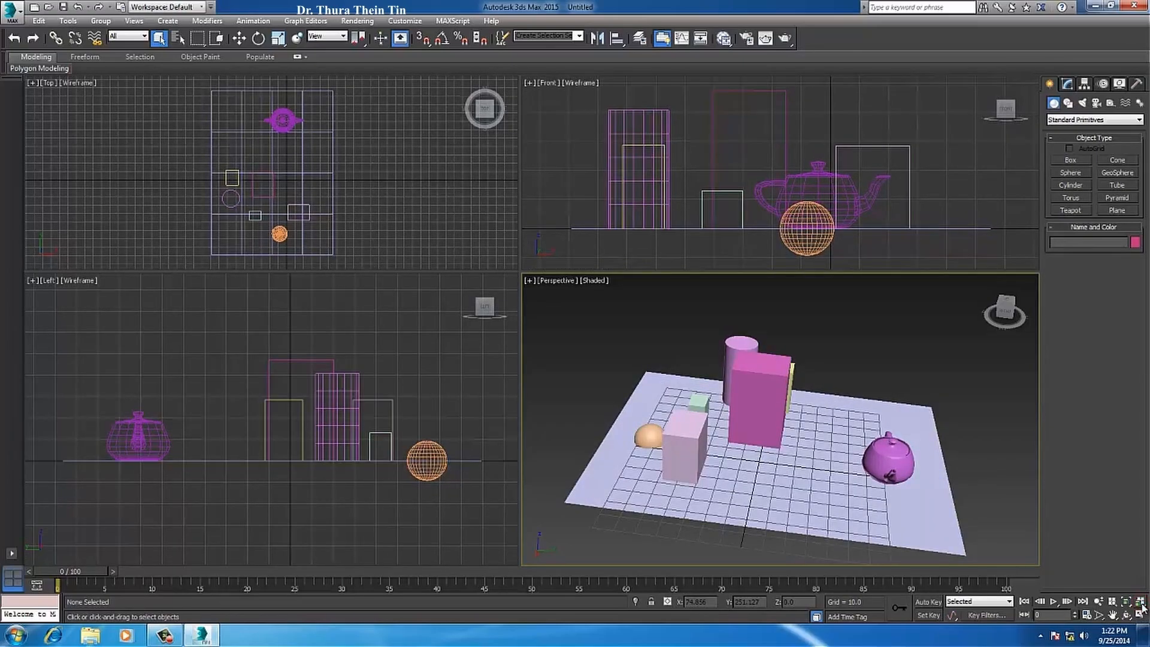
pyautogui.click(884, 466)
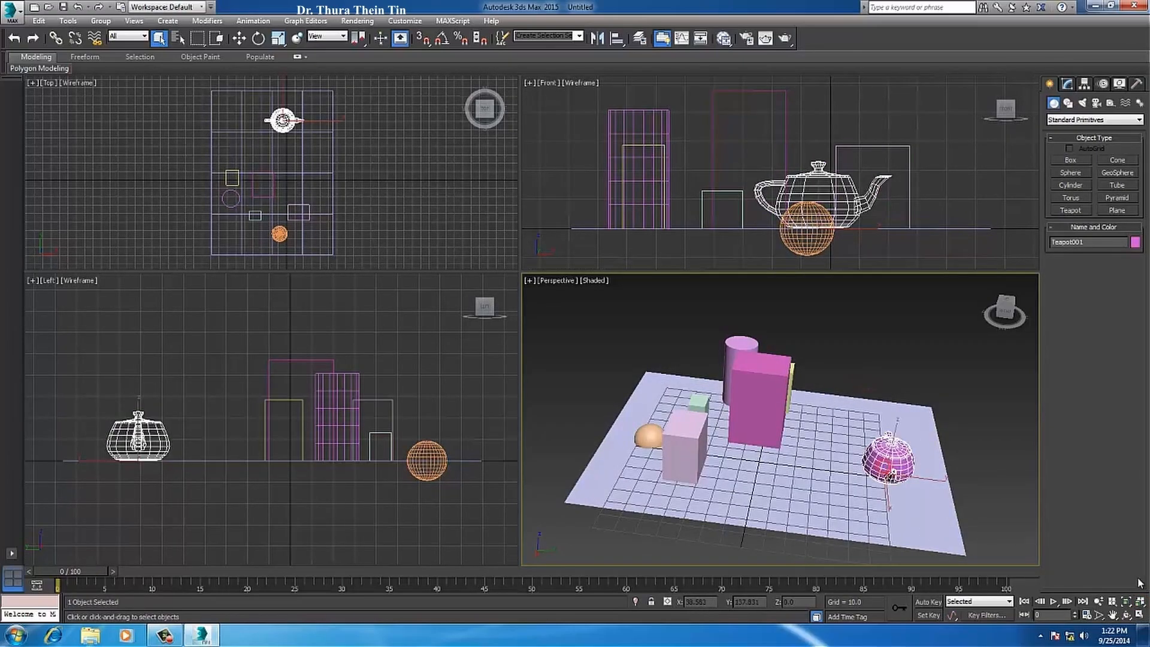
pyautogui.click(1141, 602)
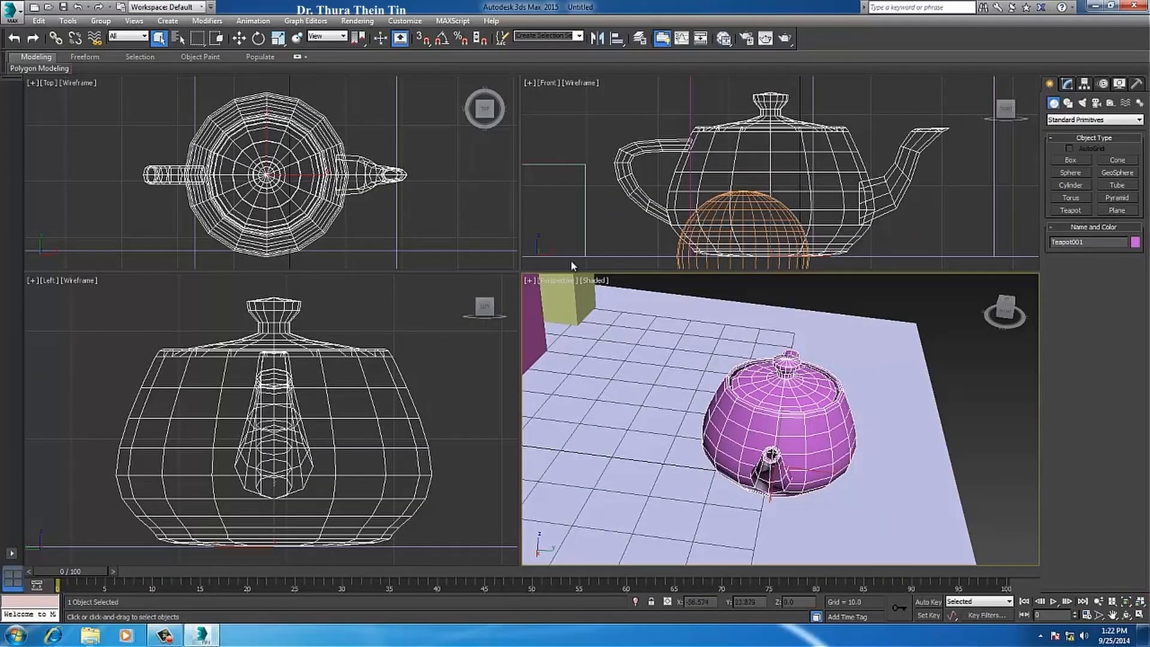
# Step: Fit the selected teapot in all viewports, clear the selection, and zoom Perspective out to show the whole scene
pyautogui.click(1138, 604)
pyautogui.scroll(-8, 773, 418)
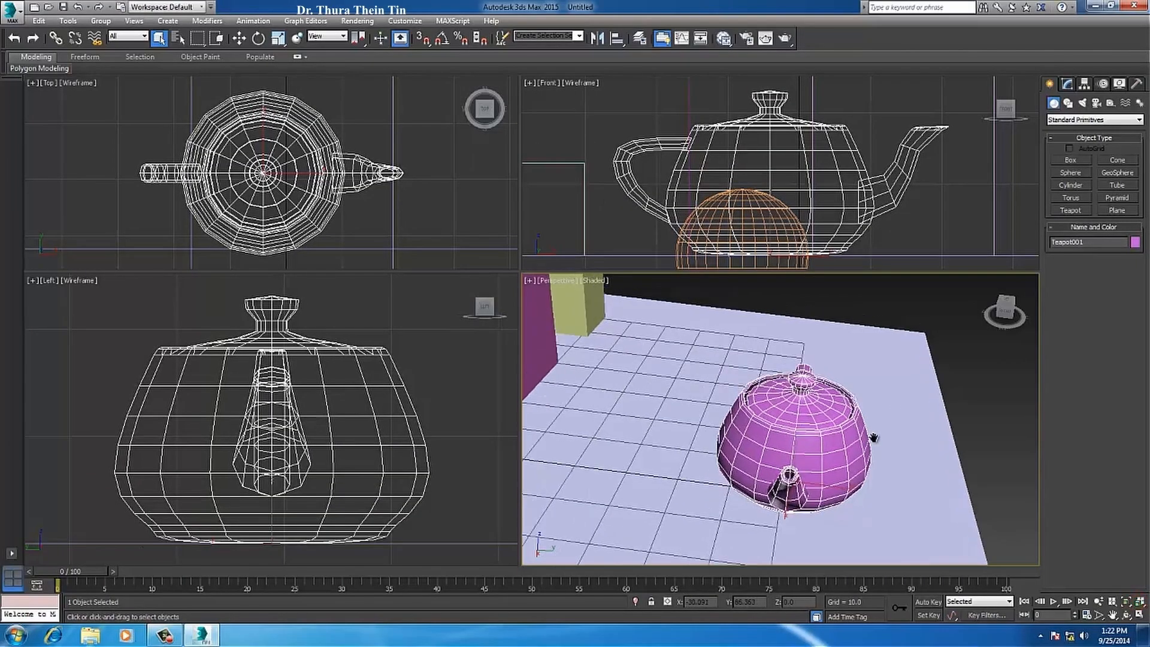
pyautogui.click(929, 437)
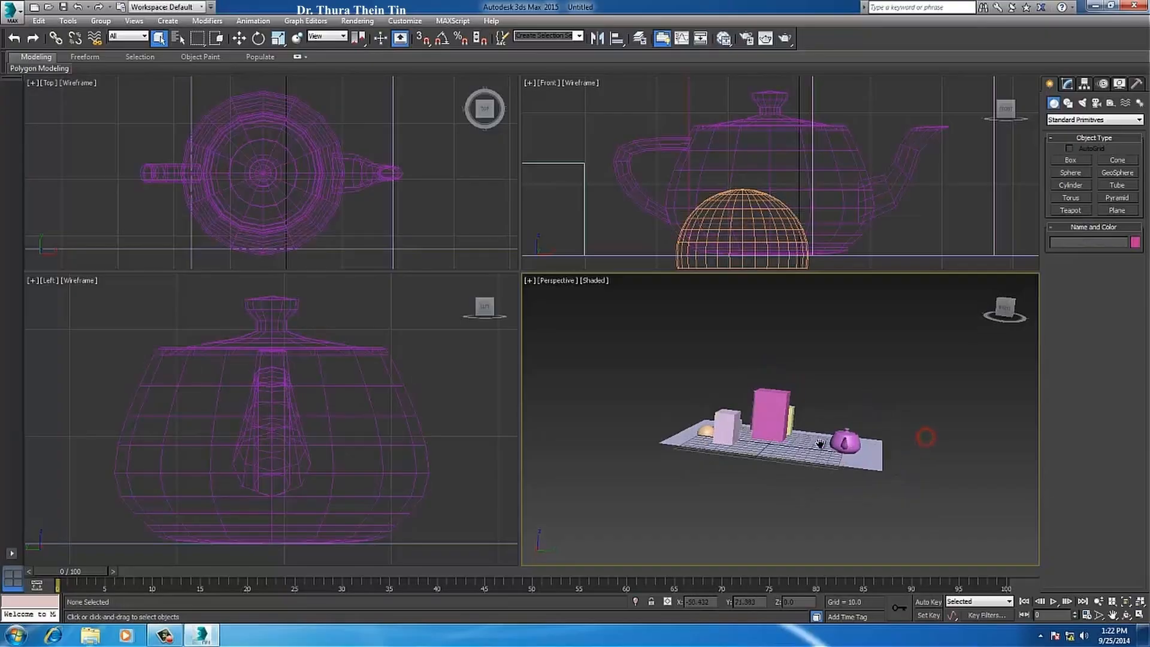
# Step: Zoom Perspective in and out, try the Zoom Region tool, and reframe the whole plane with its objects from a higher angle
pyautogui.scroll(5, 929, 437)
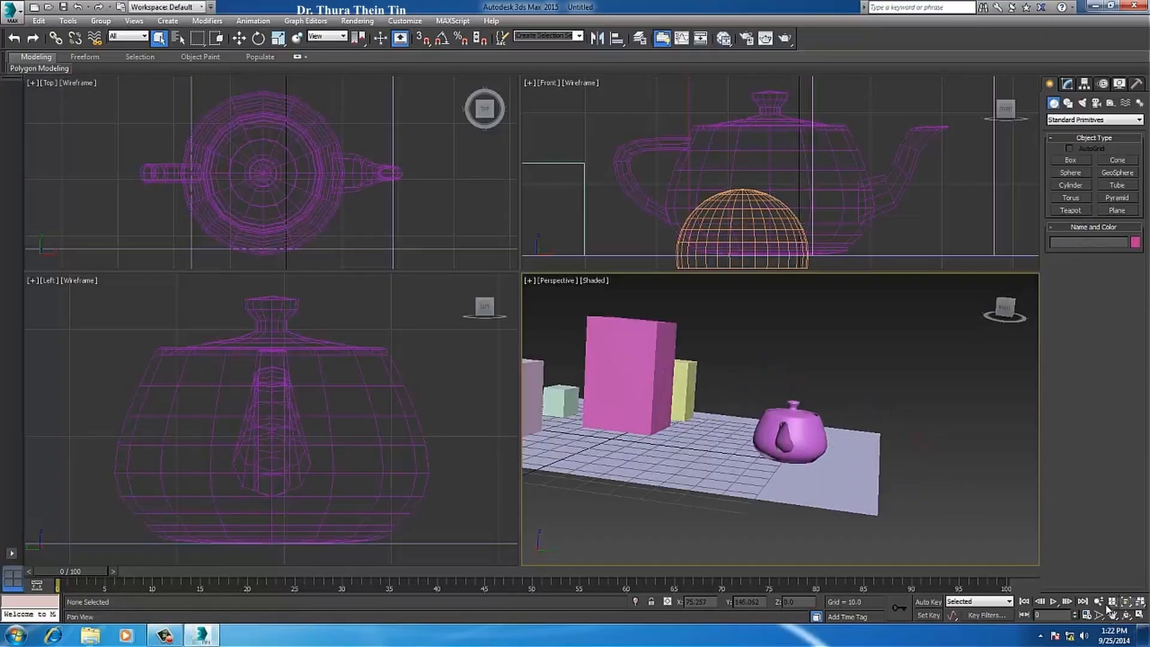
pyautogui.scroll(-3, 741, 398)
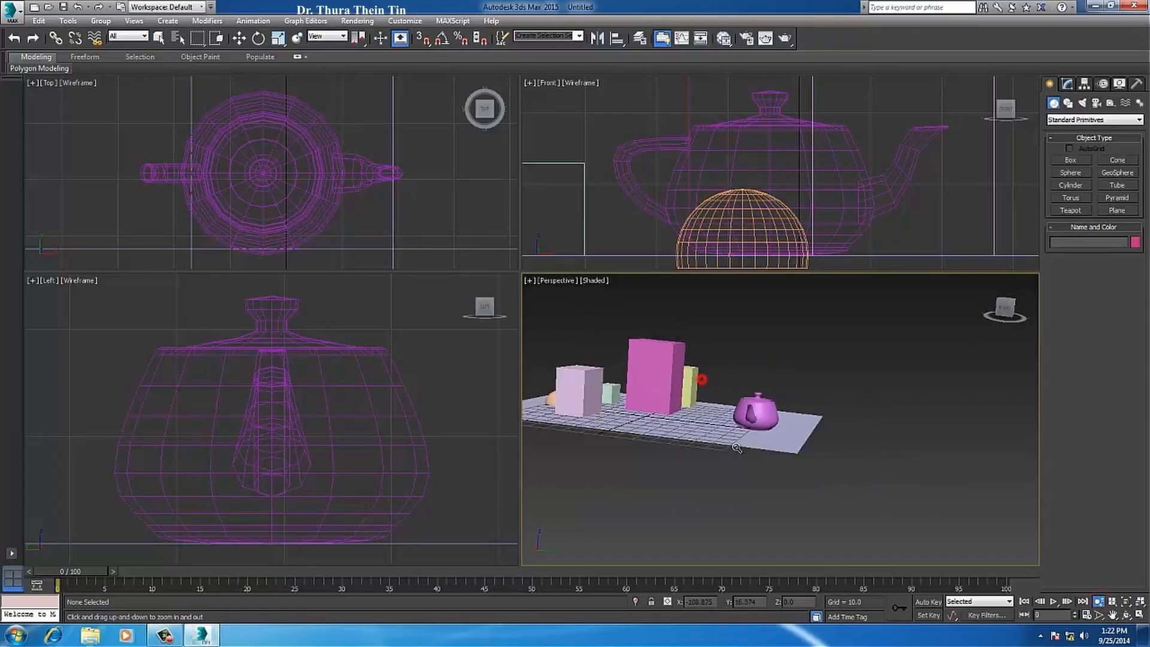
pyautogui.click(1101, 617)
pyautogui.moveTo(750, 425); pyautogui.dragTo(846, 441)
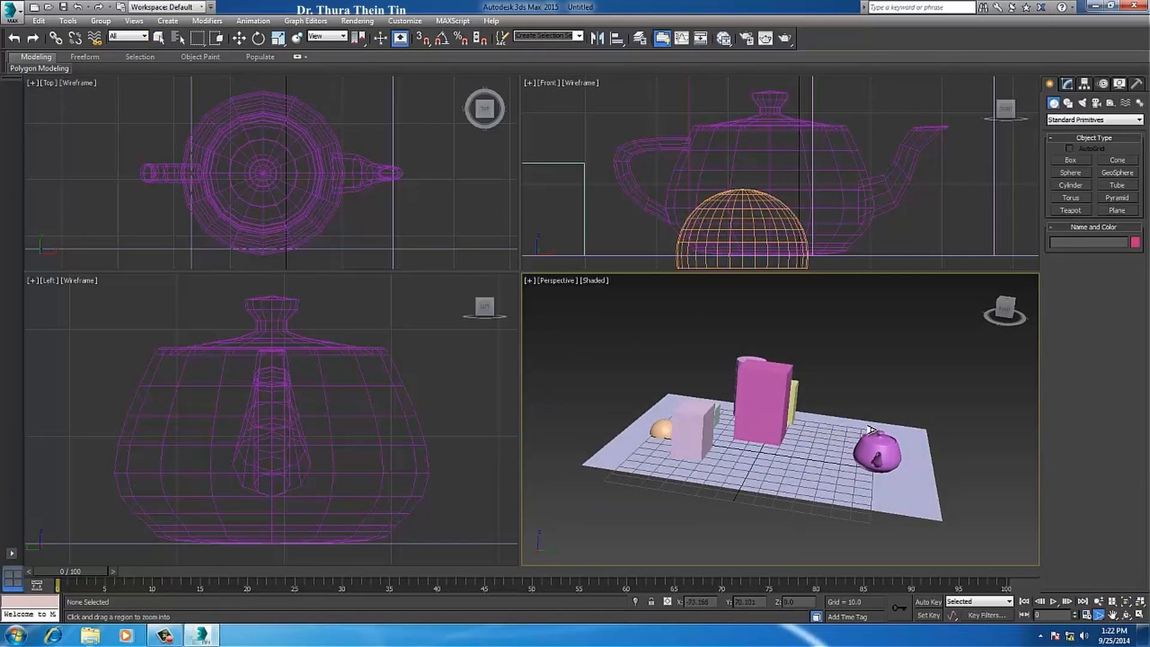
pyautogui.rightClick(872, 429)
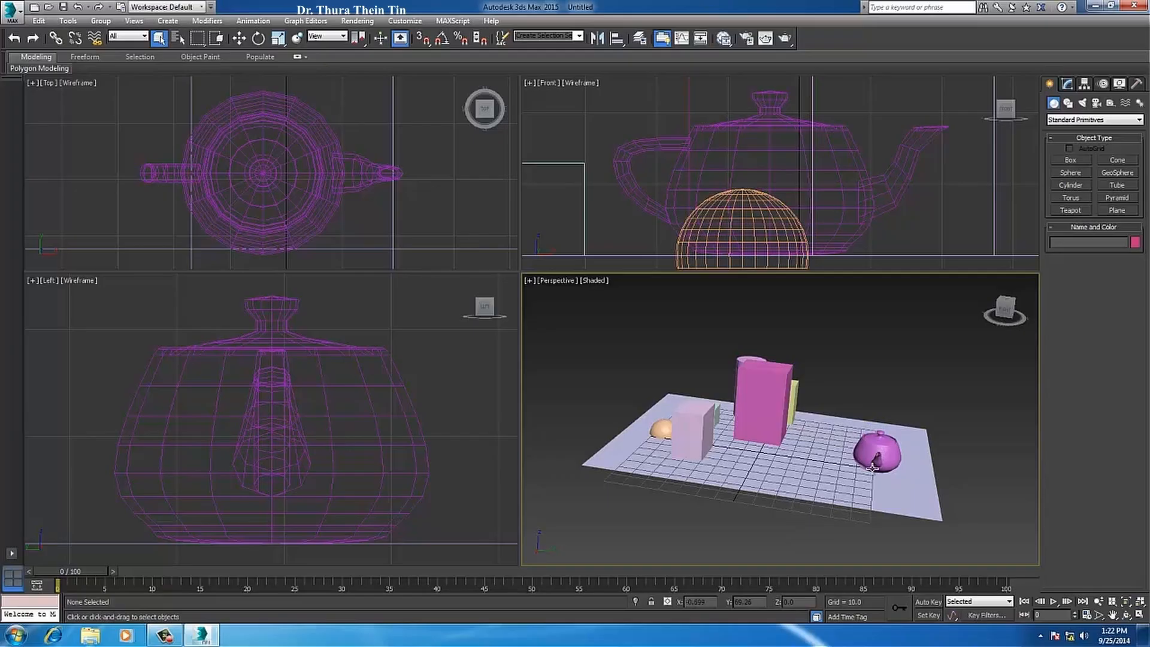